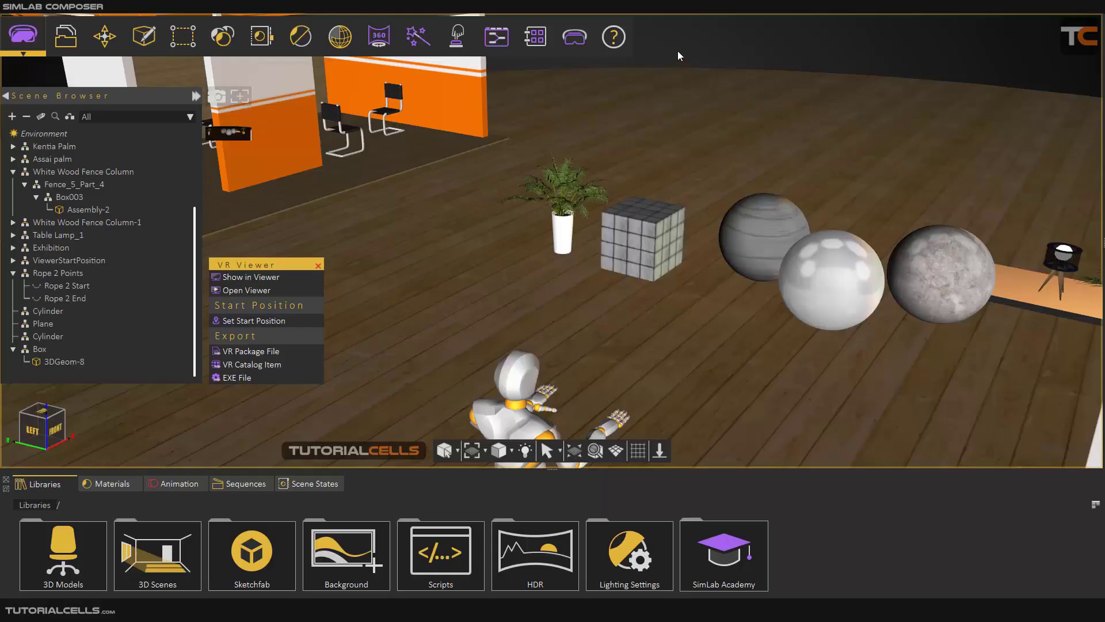
- Detach the Scene States tools as a floating palette and open the scene state capture settings
{"action": "left_click_drag", "start_coordinate": [577, 152], "coordinate": [591, 183]}
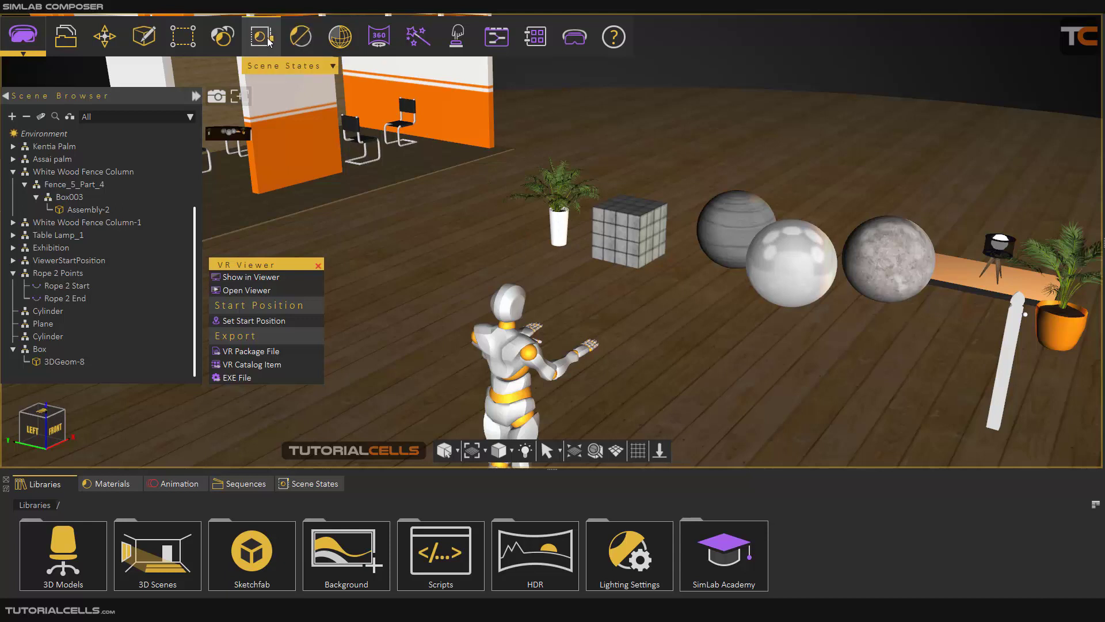
{"action": "mouse_move", "coordinate": [285, 65]}
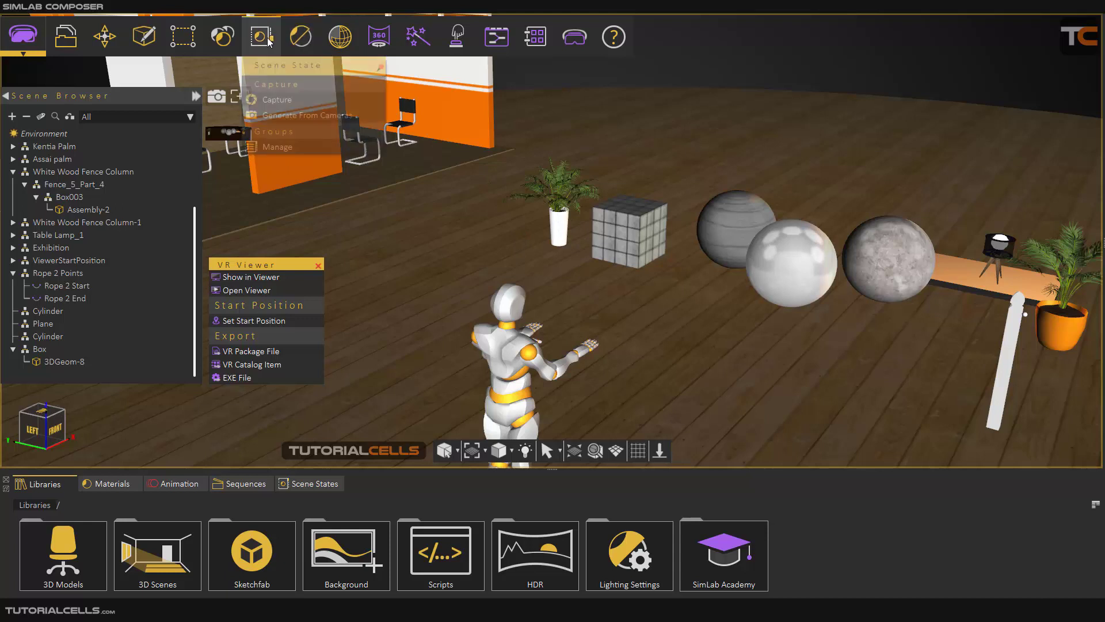
{"action": "left_click_drag", "start_coordinate": [305, 63], "coordinate": [278, 149]}
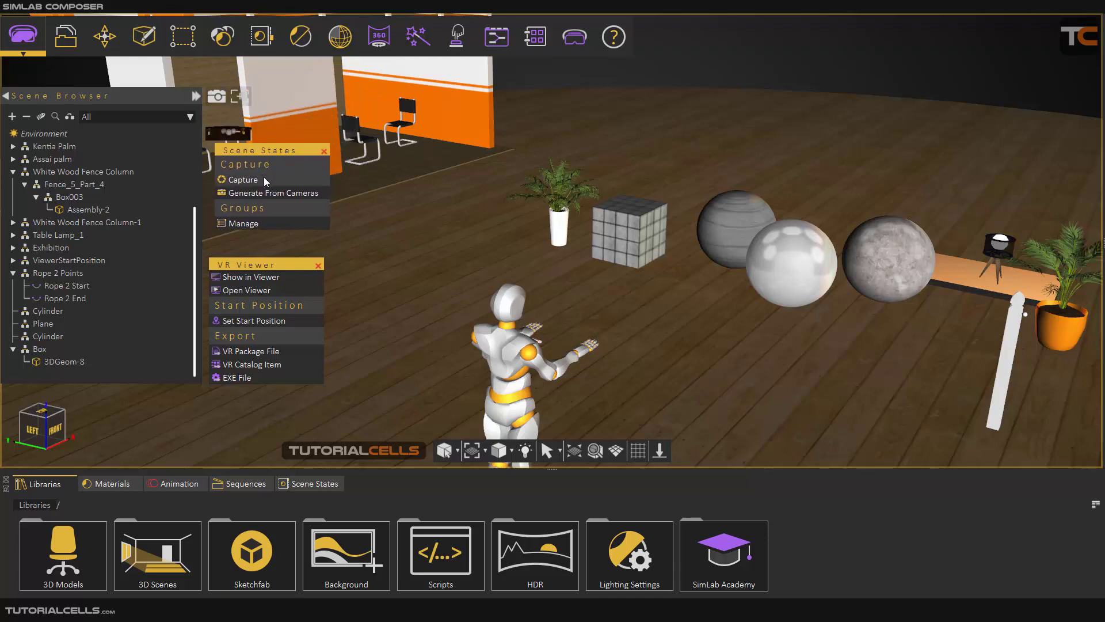
{"action": "left_click", "coordinate": [253, 180]}
{"action": "left_click_drag", "start_coordinate": [419, 119], "coordinate": [418, 120]}
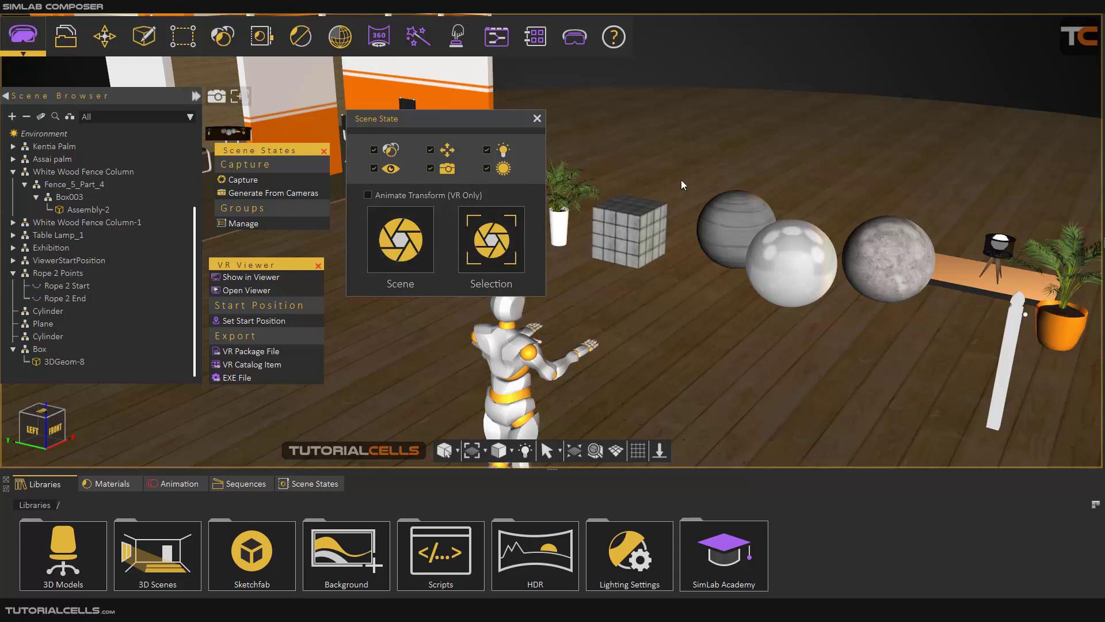
- Select the white metallic sphere and restrict the scene state capture to materials only
{"action": "left_click", "coordinate": [640, 239]}
{"action": "middle_click_drag", "start_coordinate": [780, 284], "coordinate": [807, 286]}
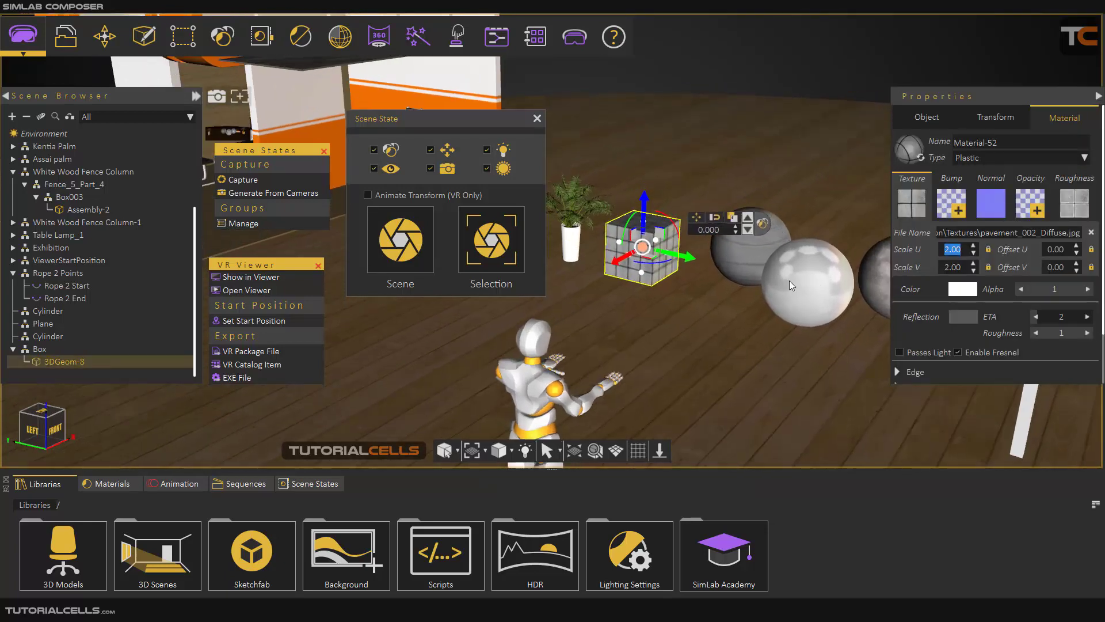
{"action": "scroll", "coordinate": [620, 249], "scroll_direction": "up", "scroll_amount": 5}
{"action": "left_click", "coordinate": [688, 243]}
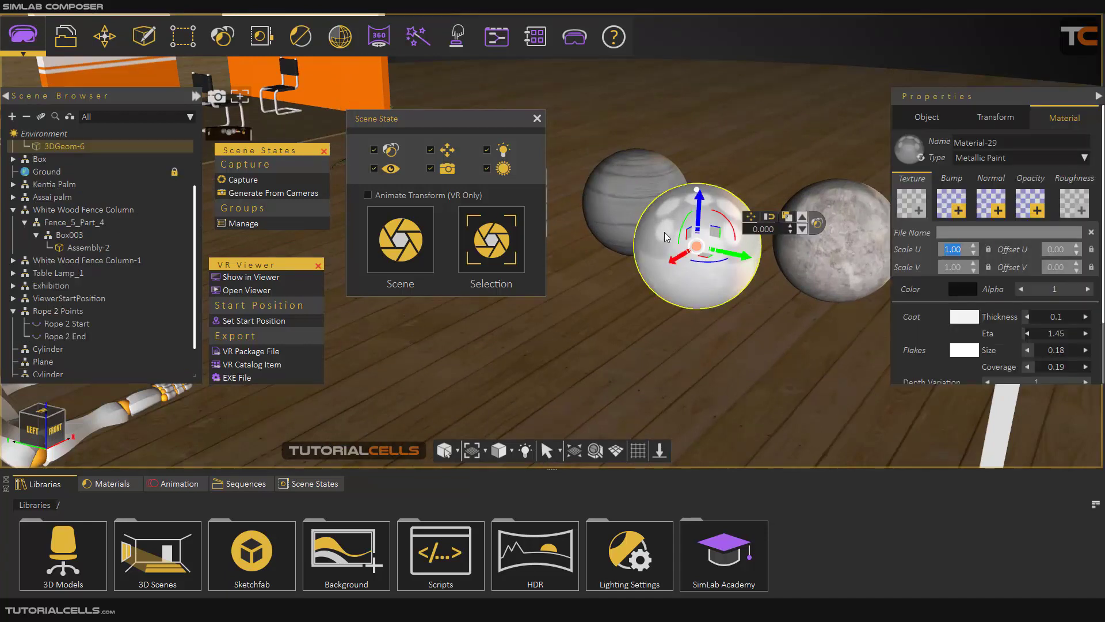
{"action": "left_click", "coordinate": [430, 168]}
{"action": "left_click", "coordinate": [430, 149]}
{"action": "left_click", "coordinate": [487, 151]}
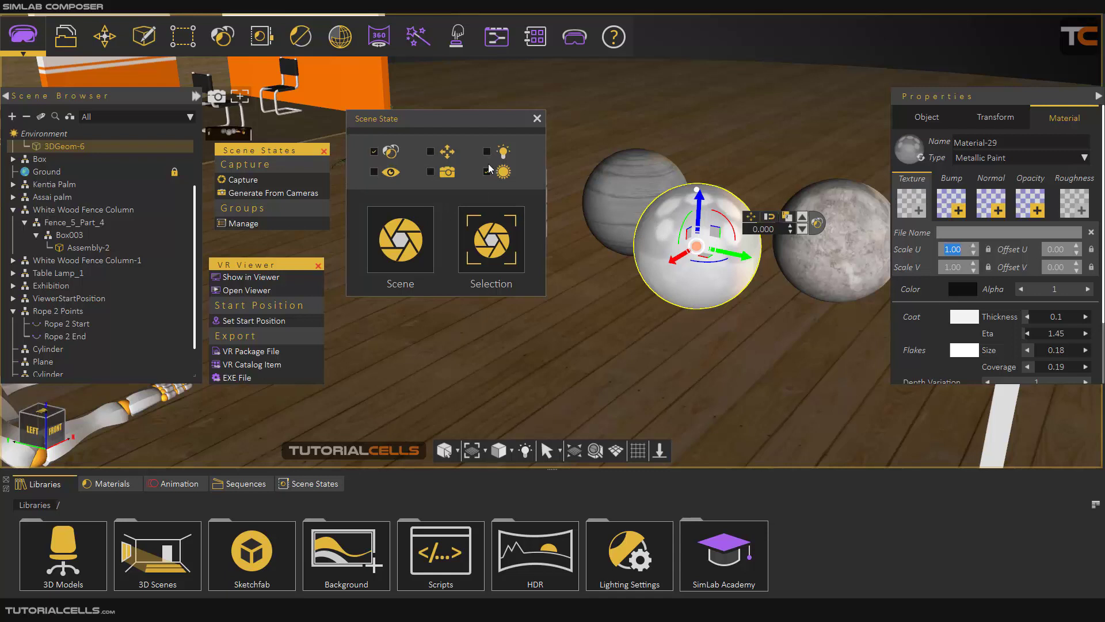
{"action": "left_click", "coordinate": [432, 150]}
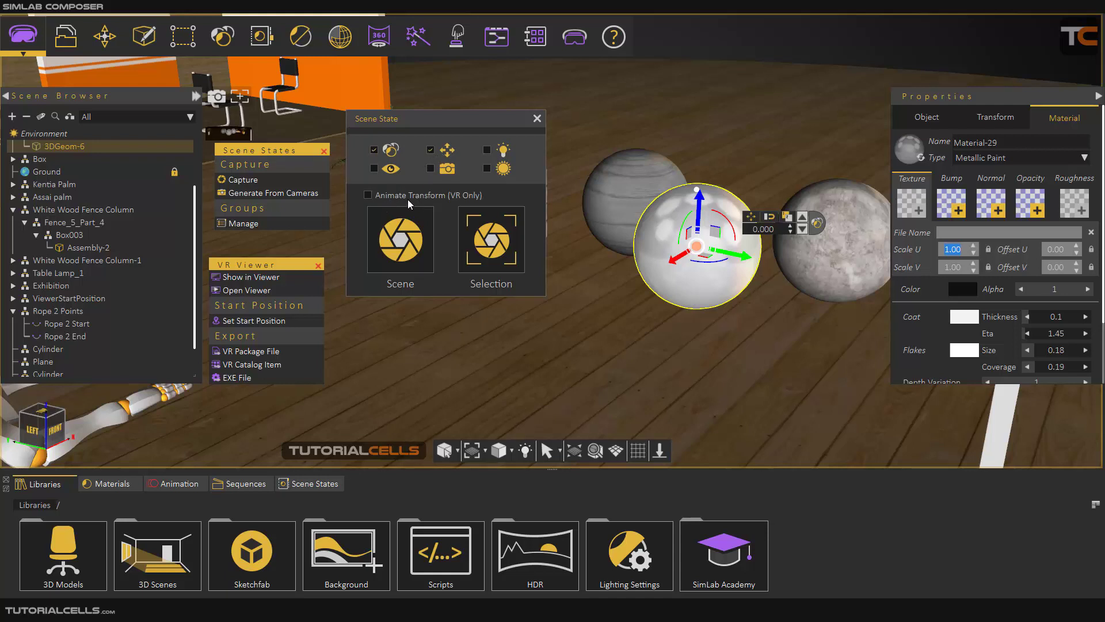
{"action": "left_click", "coordinate": [431, 150]}
{"action": "left_click", "coordinate": [374, 151]}
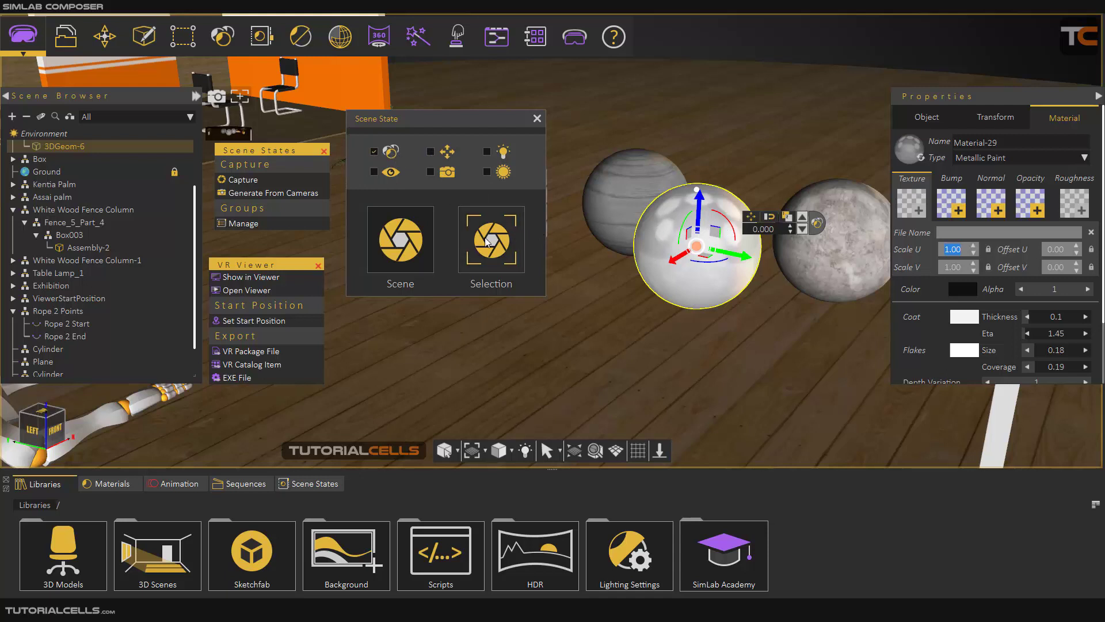
- Capture a scene state of the selected sphere, and delete all scene states from the Default group
{"action": "left_click", "coordinate": [498, 254]}
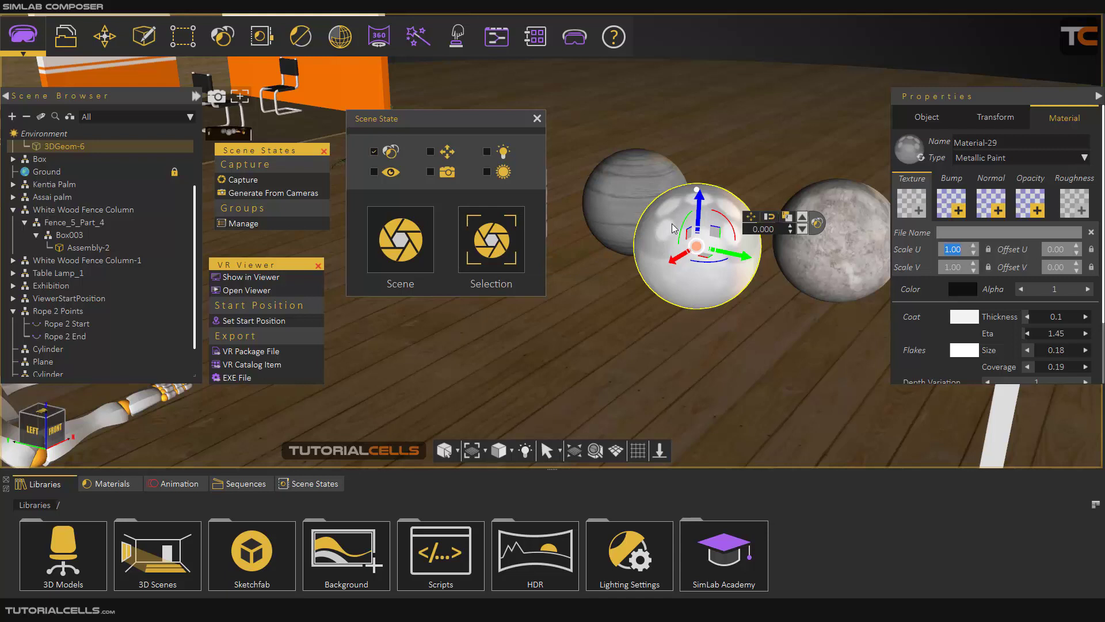
{"action": "left_click", "coordinate": [504, 248]}
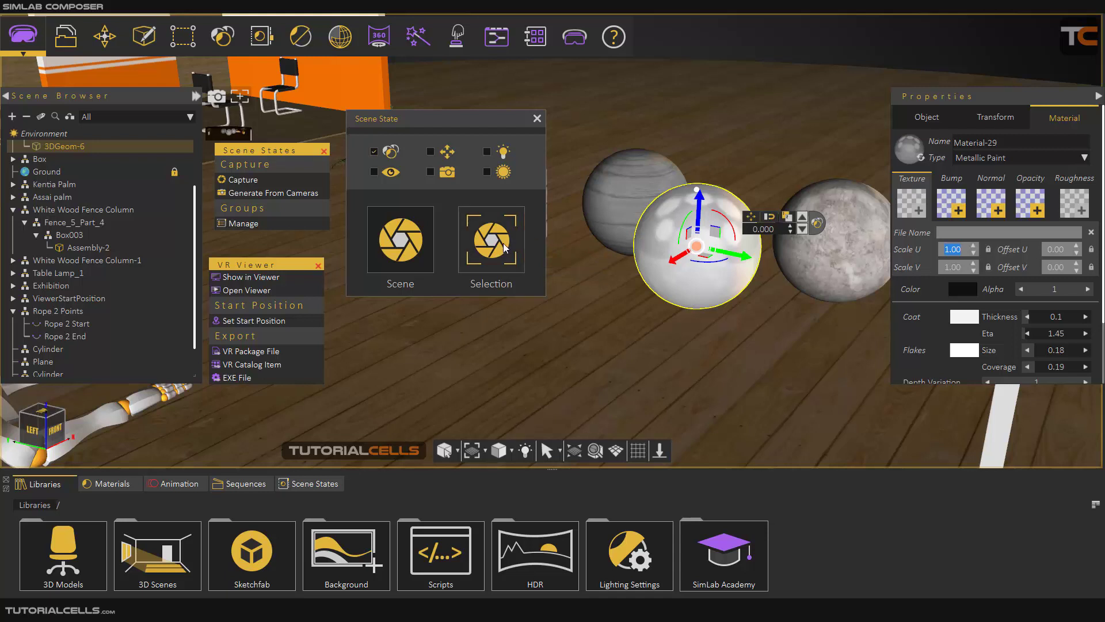
{"action": "left_click", "coordinate": [322, 485]}
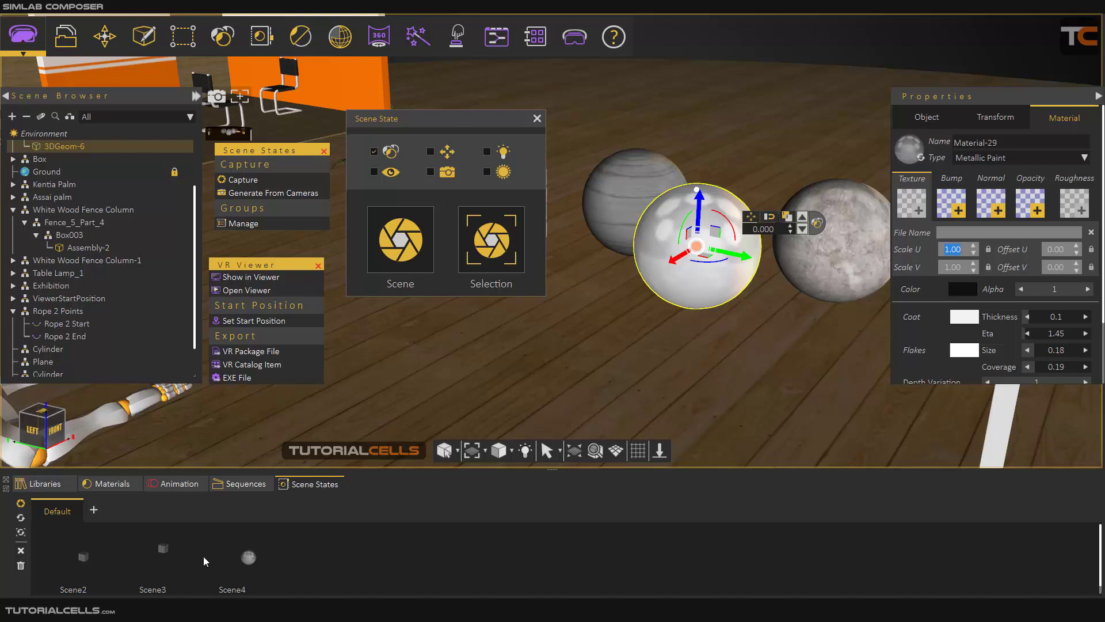
{"action": "left_click", "coordinate": [21, 565]}
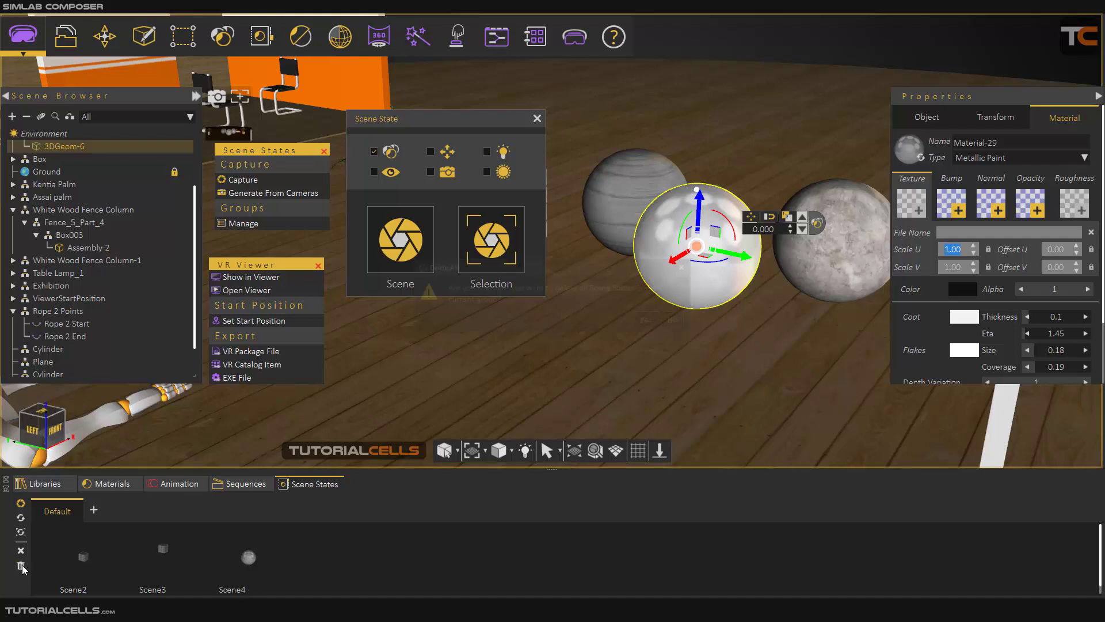
{"action": "left_click", "coordinate": [651, 320]}
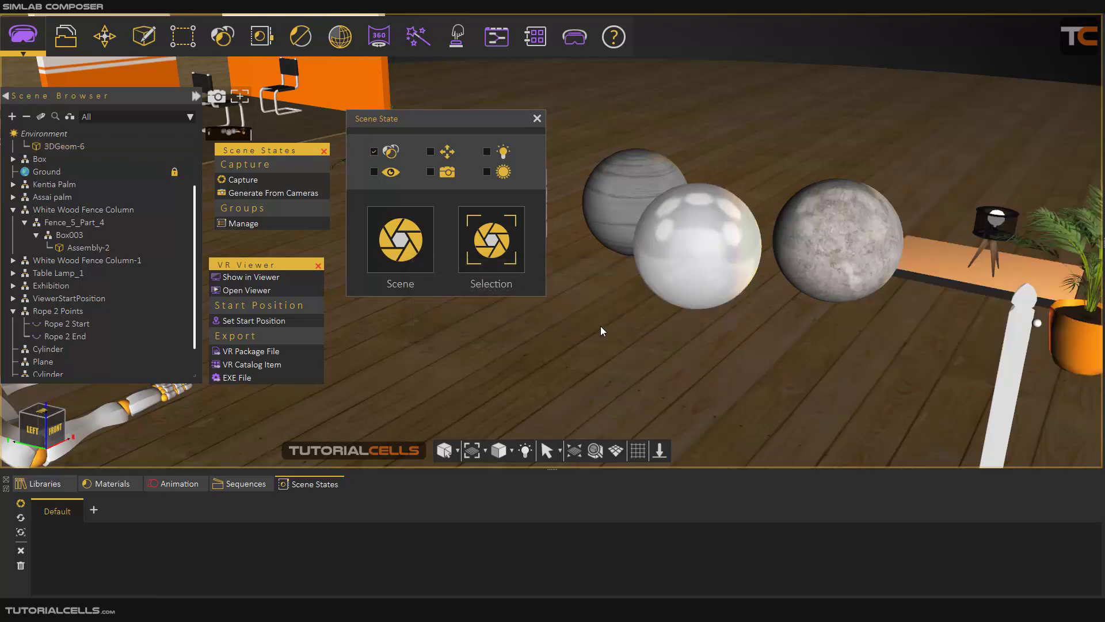
- Capture one state with nothing selected and one with the white sphere selected, and delete the unselected capture
{"action": "left_click", "coordinate": [495, 242]}
{"action": "left_click", "coordinate": [730, 246]}
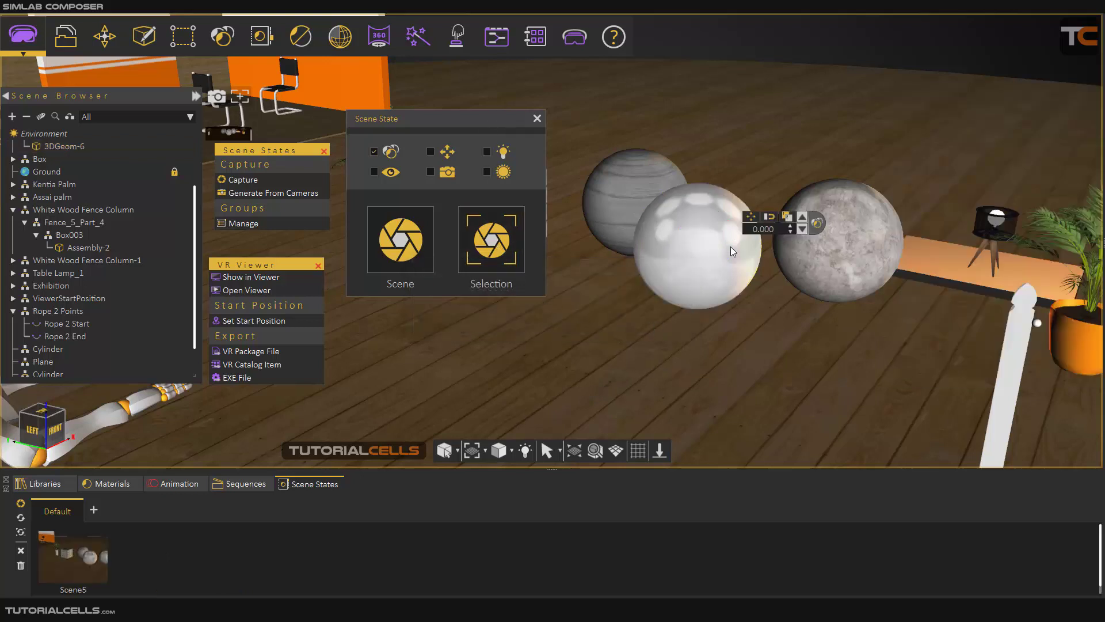
{"action": "left_click", "coordinate": [515, 247]}
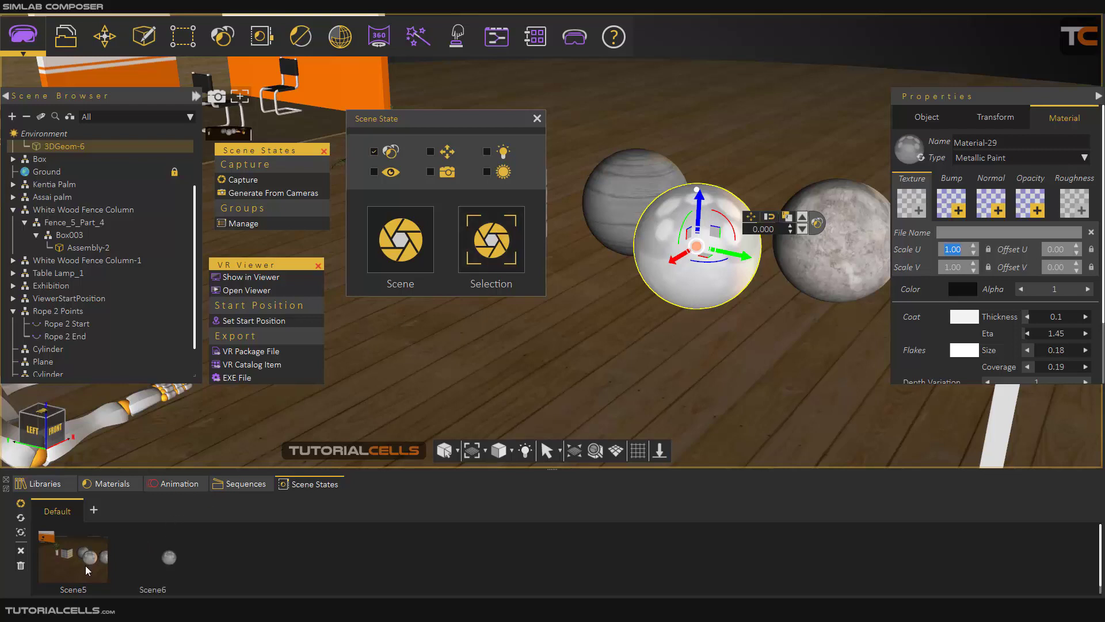
{"action": "left_click", "coordinate": [63, 557]}
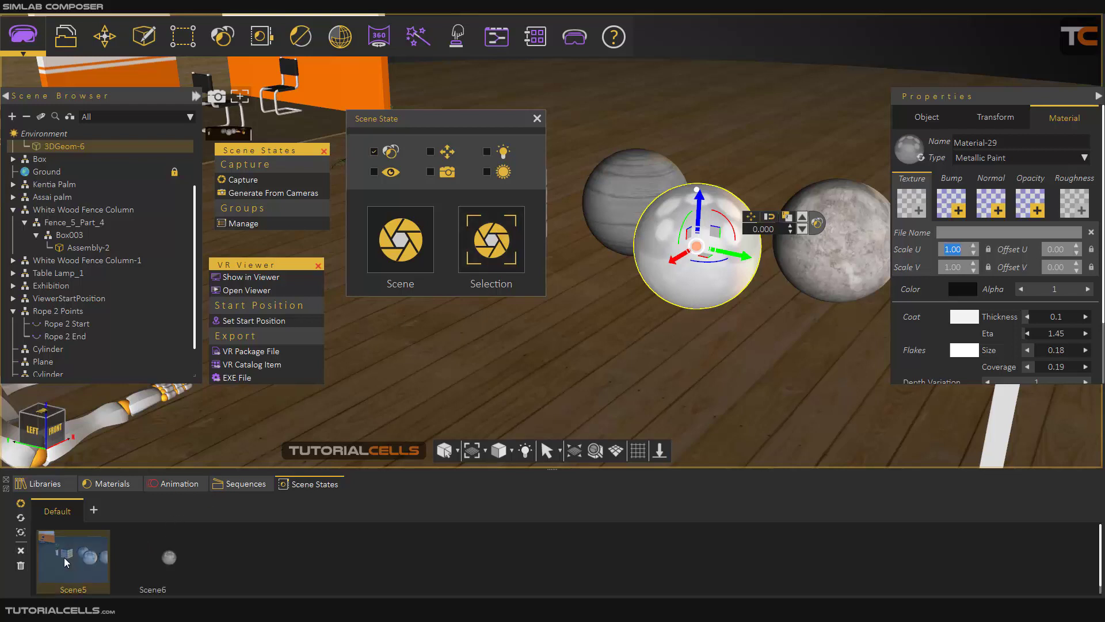
{"action": "left_click", "coordinate": [20, 551]}
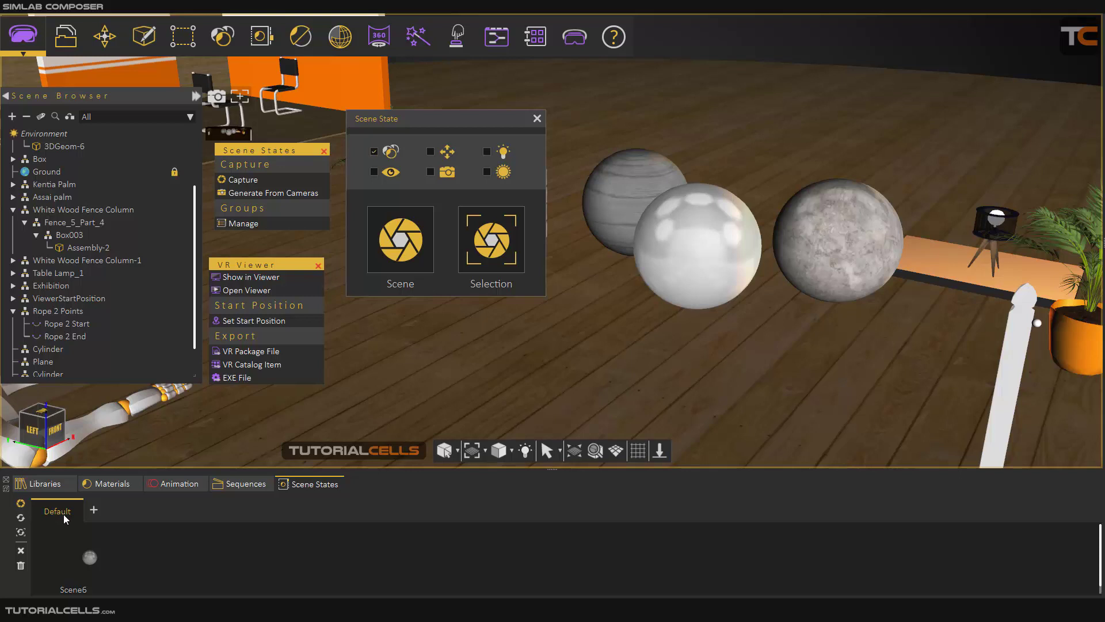
- Create a scene state group named "mat o1"
{"action": "left_click", "coordinate": [256, 225]}
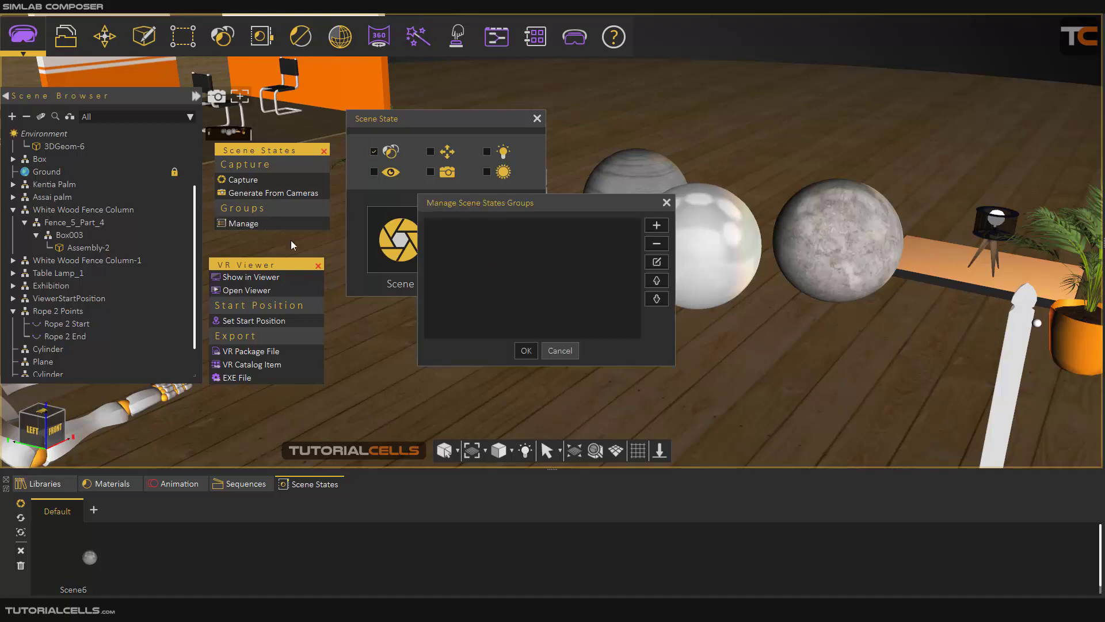
{"action": "left_click_drag", "start_coordinate": [591, 206], "coordinate": [628, 241]}
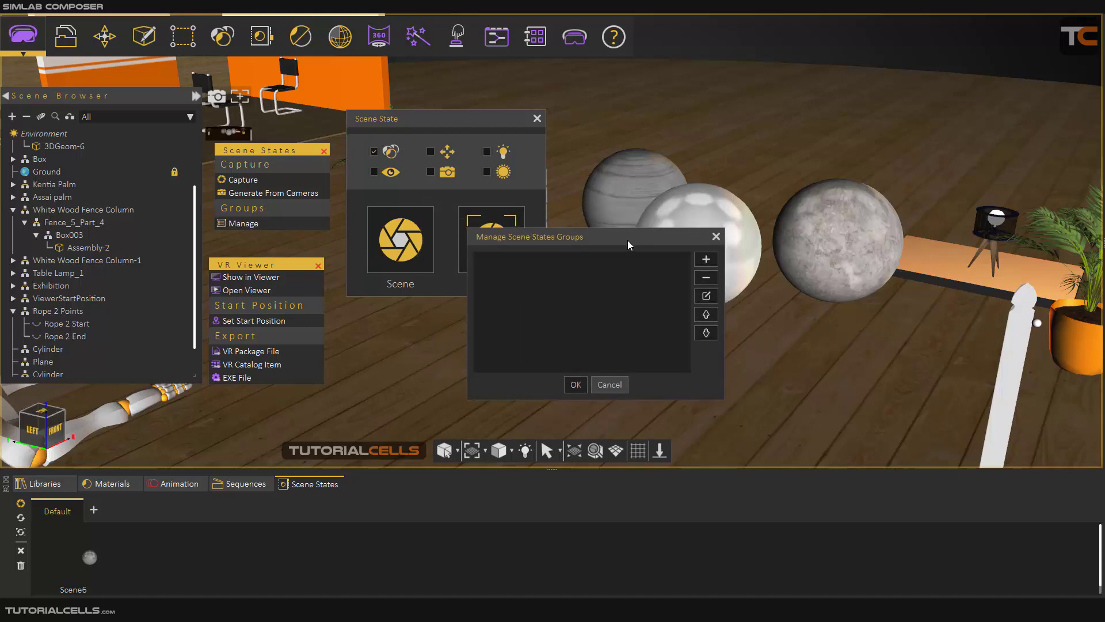
{"action": "left_click", "coordinate": [706, 259]}
{"action": "type", "text": "ma"}
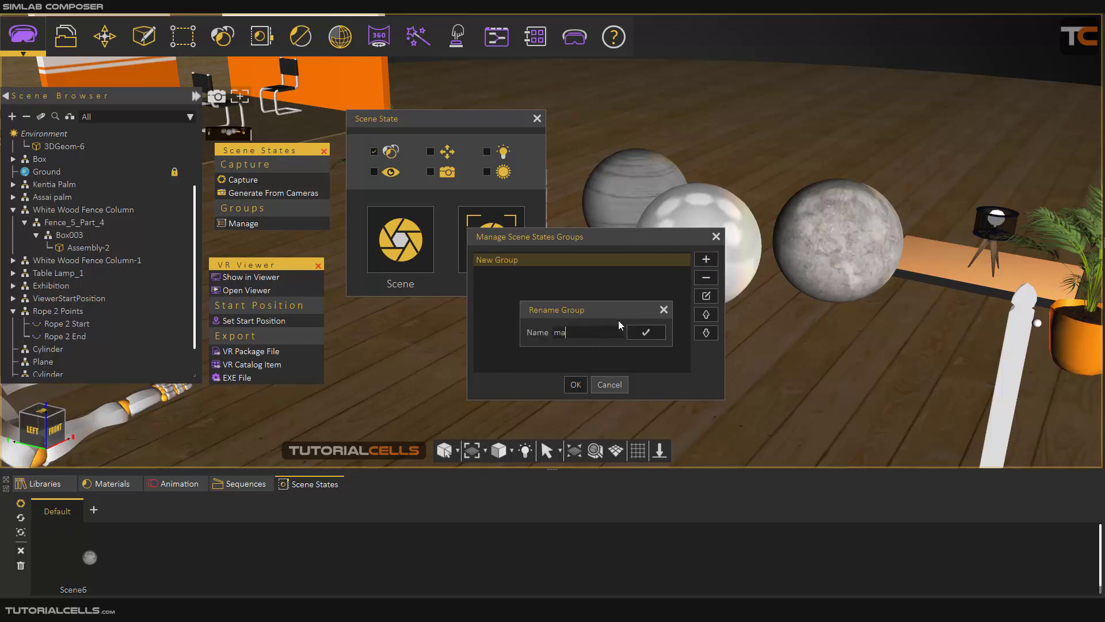
{"action": "type", "text": "t o1"}
{"action": "left_click", "coordinate": [639, 331]}
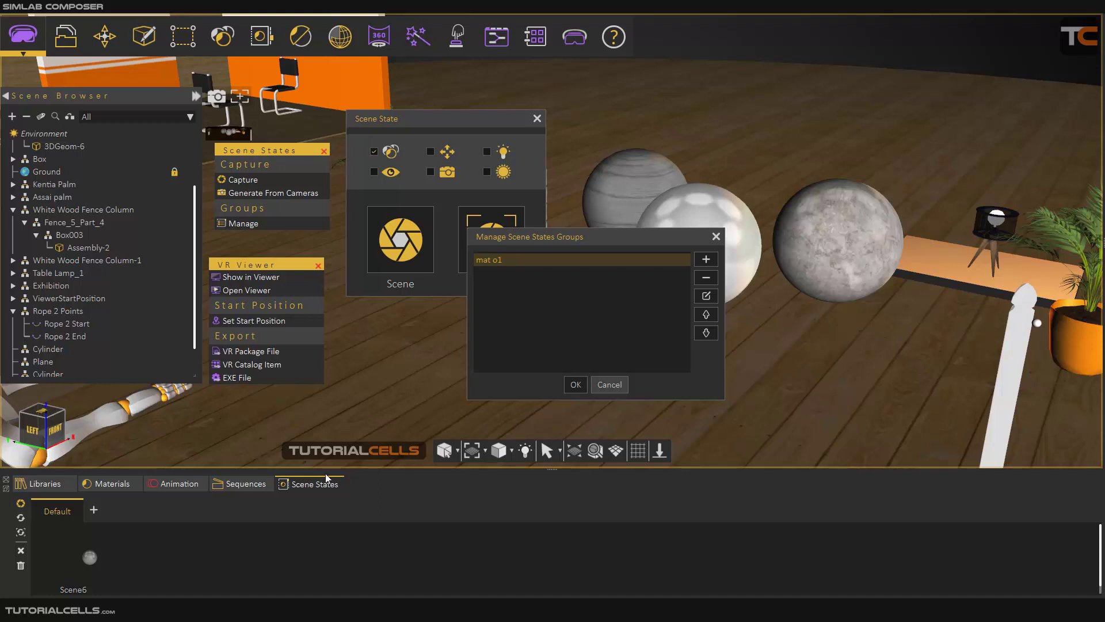
{"action": "left_click", "coordinate": [575, 384]}
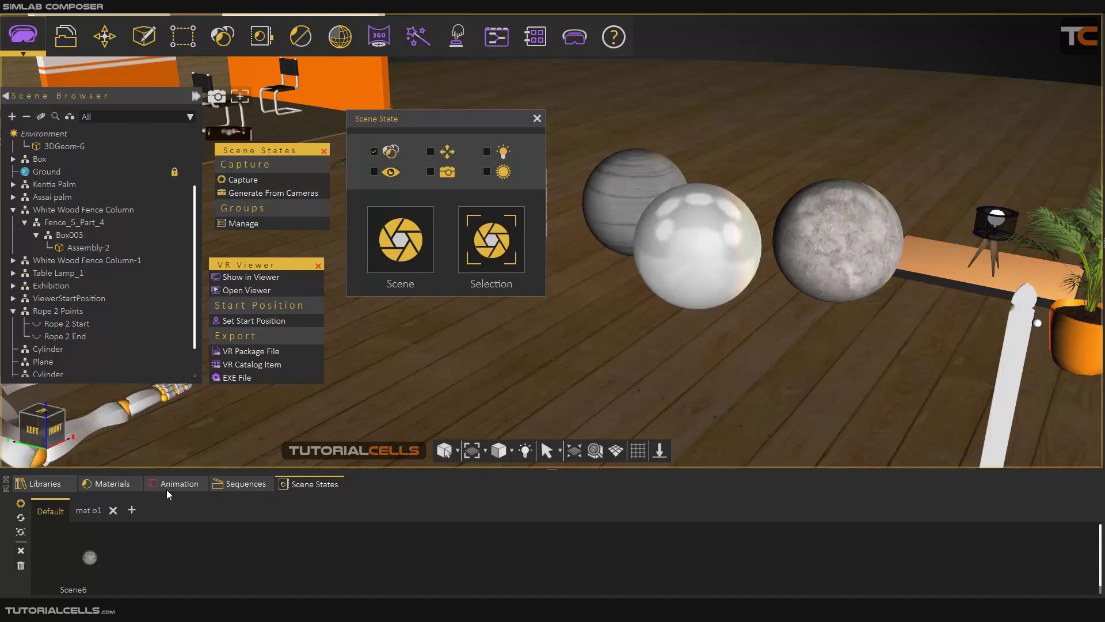
- Delete the sphere state from the Default group and capture the white sphere's material state in the "mat o1" group
{"action": "left_click", "coordinate": [67, 563]}
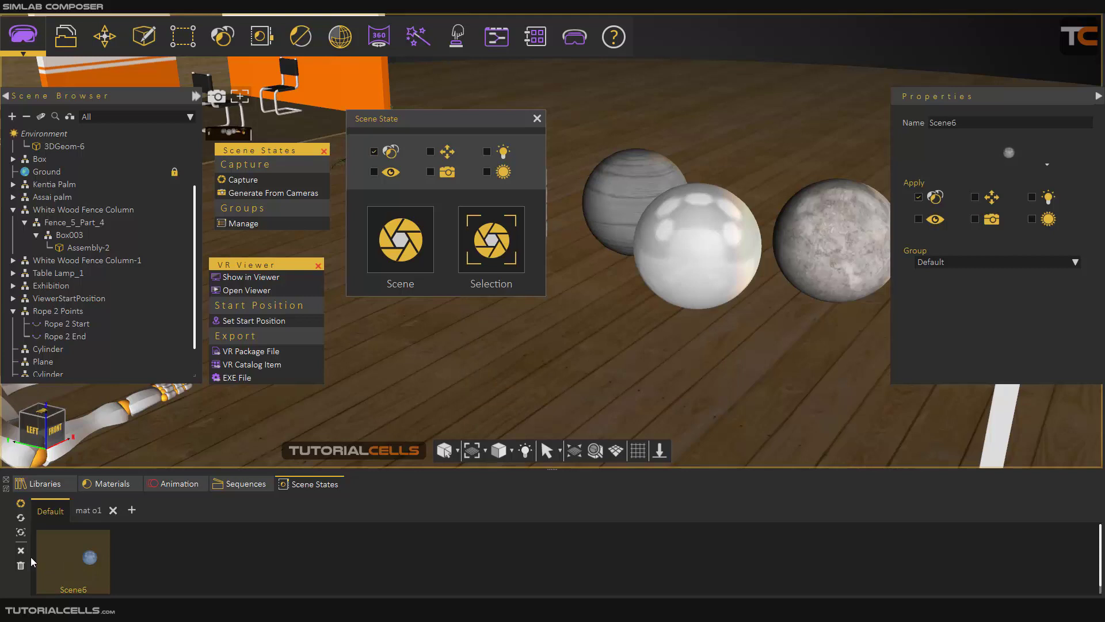
{"action": "left_click", "coordinate": [23, 551]}
{"action": "left_click", "coordinate": [86, 510]}
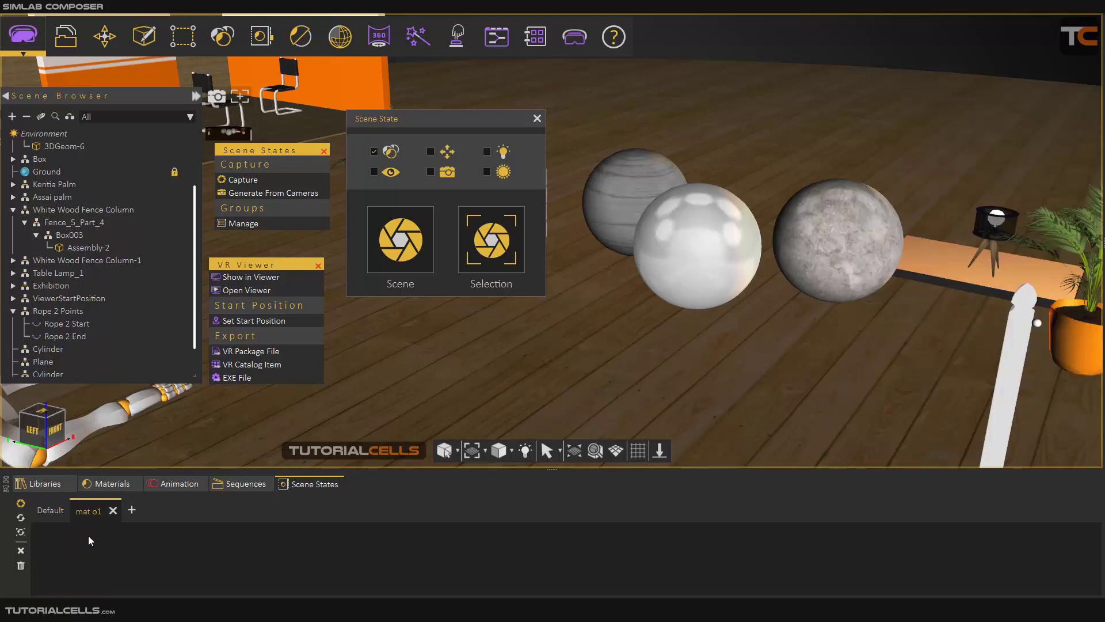
{"action": "left_click", "coordinate": [659, 236]}
{"action": "left_click", "coordinate": [491, 239]}
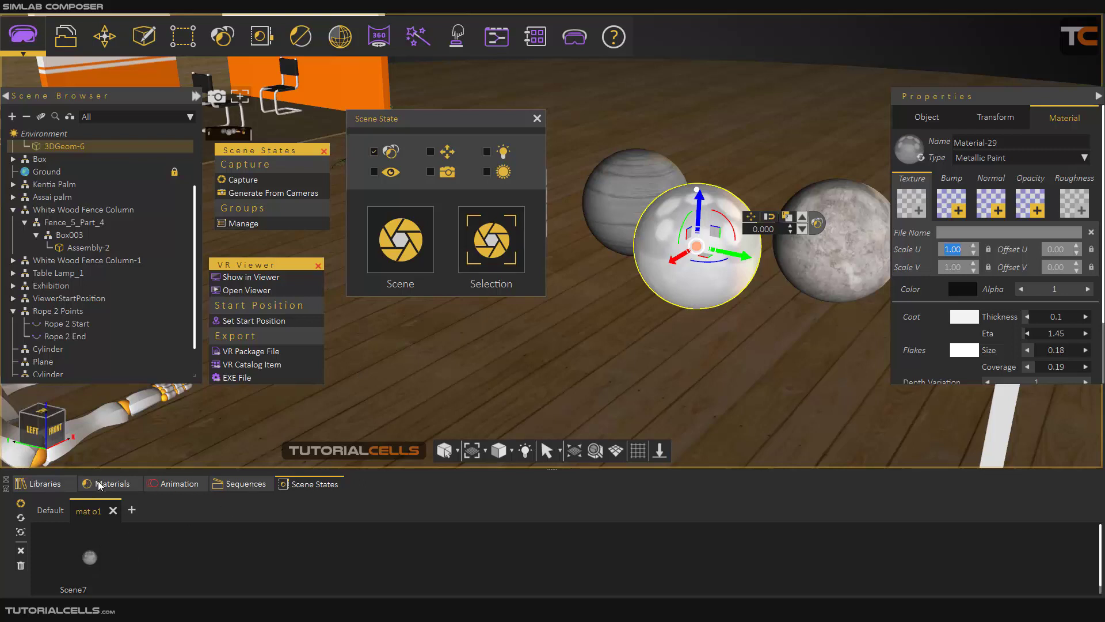
- Apply the first Bricks Floor material to the white sphere and capture it as a selection scene state
{"action": "left_click", "coordinate": [90, 484]}
{"action": "double_click", "coordinate": [81, 554]}
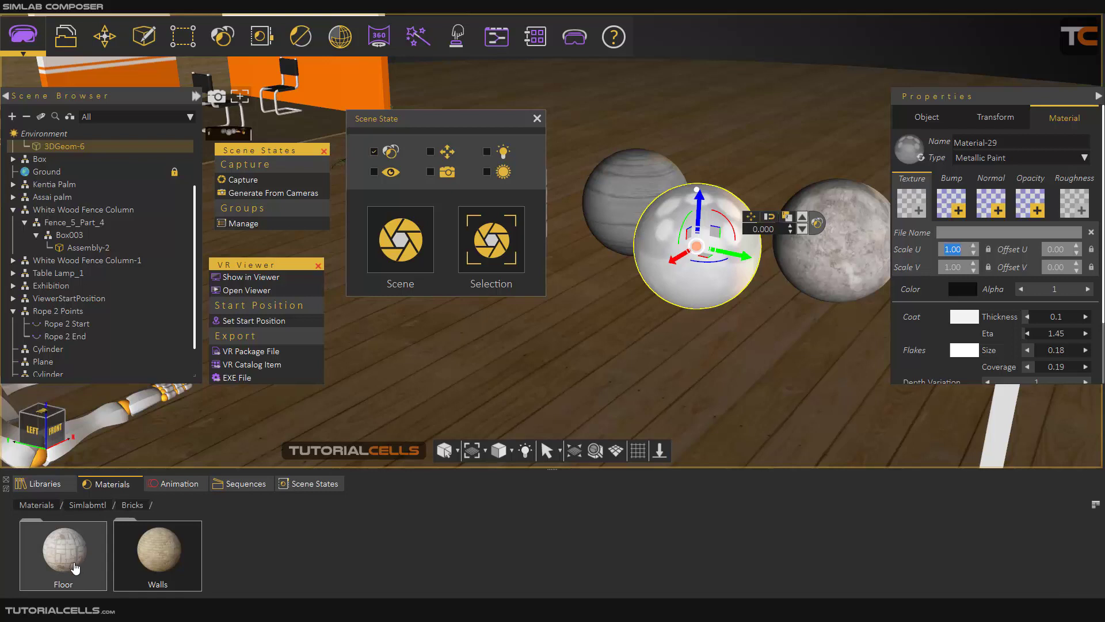
{"action": "double_click", "coordinate": [73, 561]}
{"action": "left_click_drag", "start_coordinate": [63, 558], "coordinate": [664, 244]}
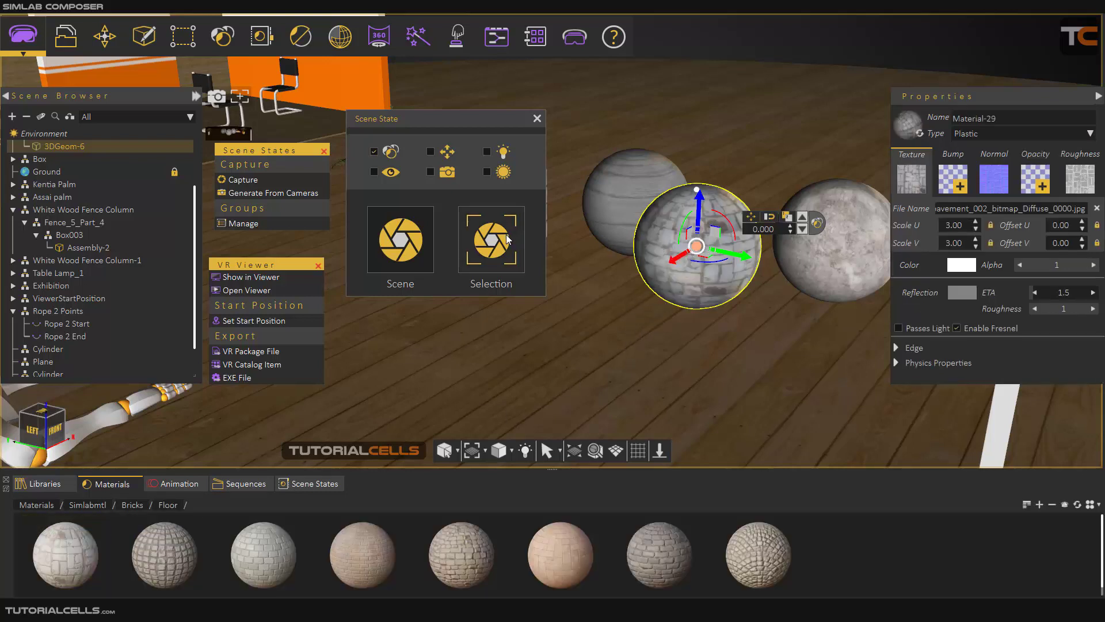
{"action": "left_click", "coordinate": [506, 239]}
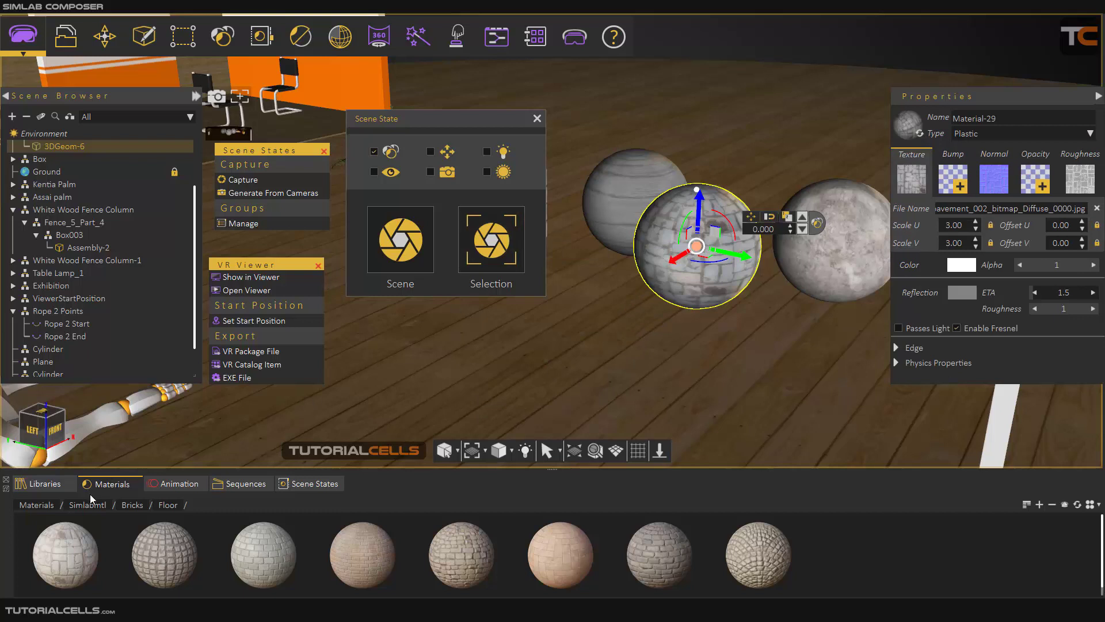
- Apply the red coral material from Traditional Gemstones to the same sphere and capture it as another selection scene state
{"action": "left_click", "coordinate": [47, 505]}
{"action": "double_click", "coordinate": [353, 553]}
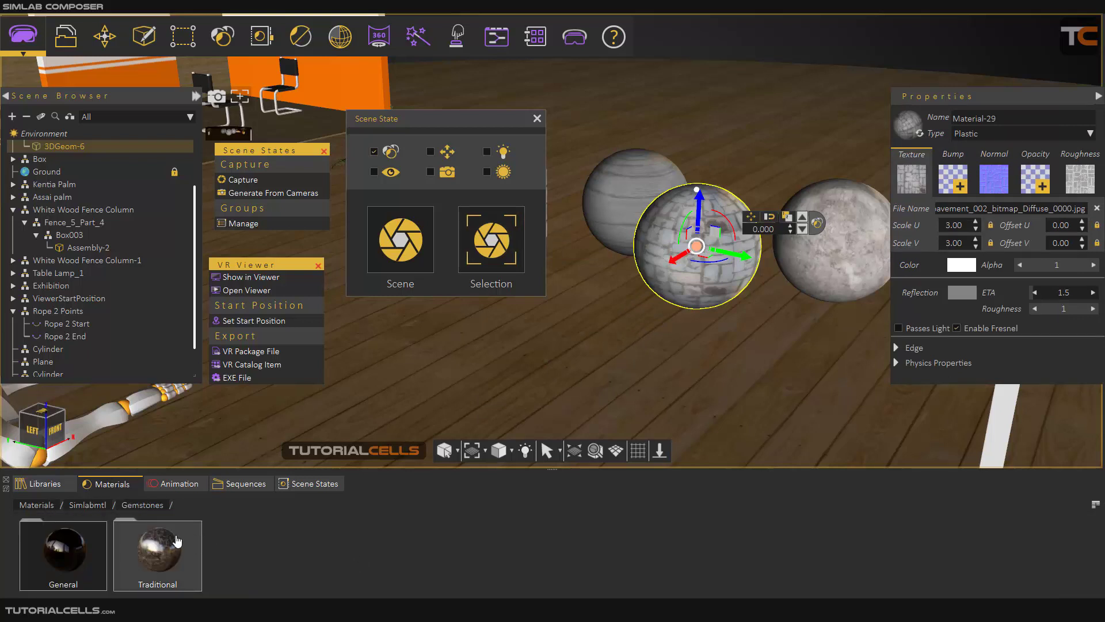
{"action": "double_click", "coordinate": [173, 544]}
{"action": "left_click_drag", "start_coordinate": [353, 570], "coordinate": [669, 275]}
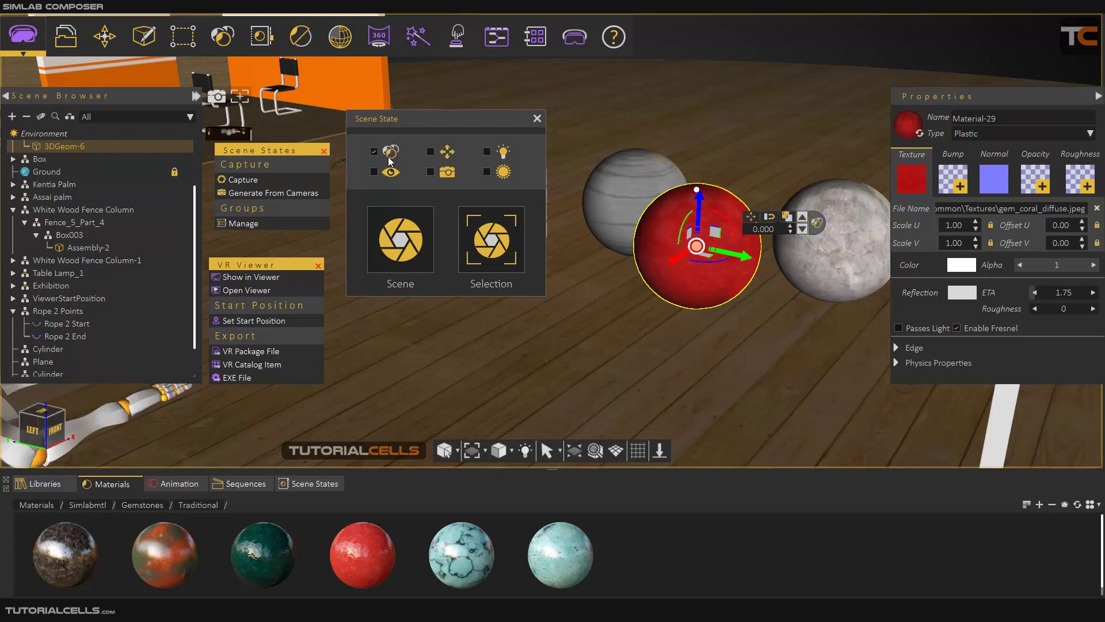
{"action": "left_click", "coordinate": [298, 485]}
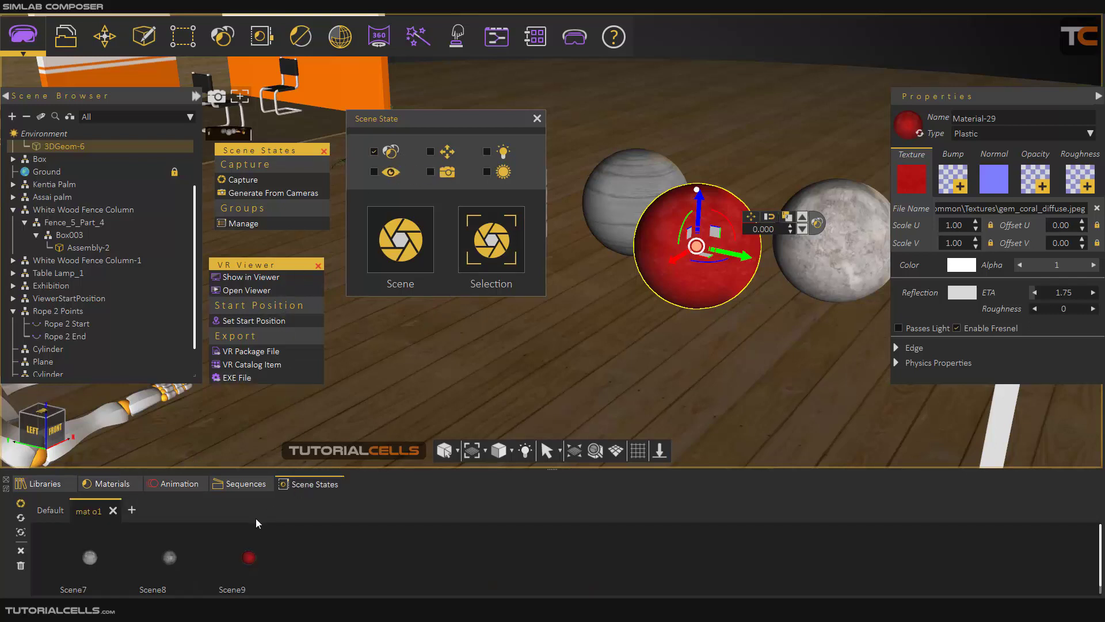
- Test the three sphere material states by applying Scene7, Scene8 and Scene9 to the scene in turn
{"action": "left_click", "coordinate": [90, 561]}
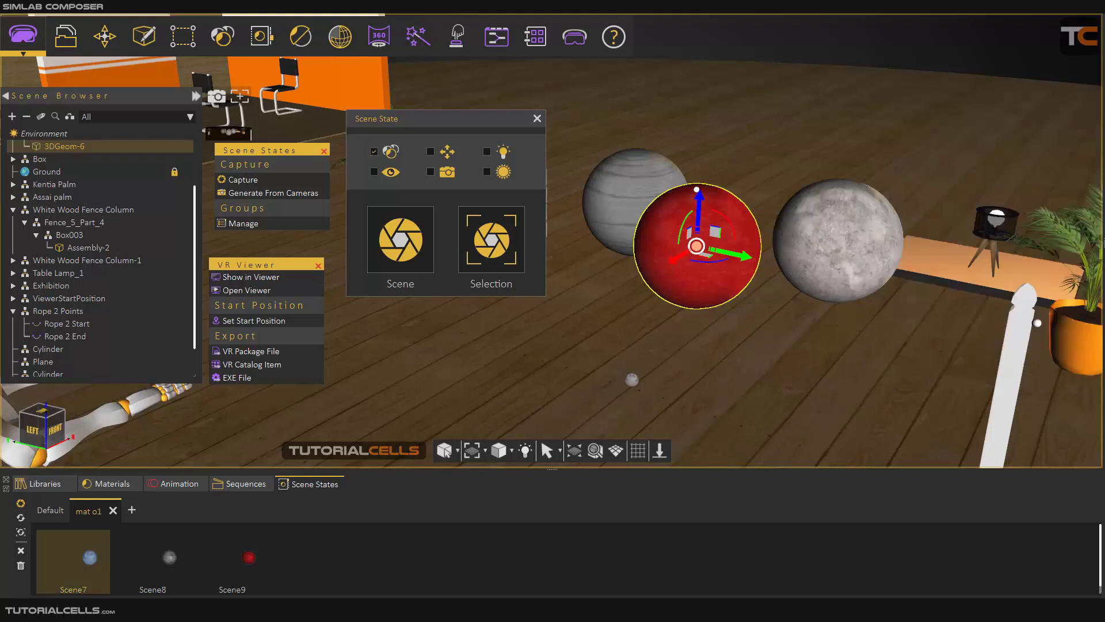
{"action": "left_click", "coordinate": [165, 572]}
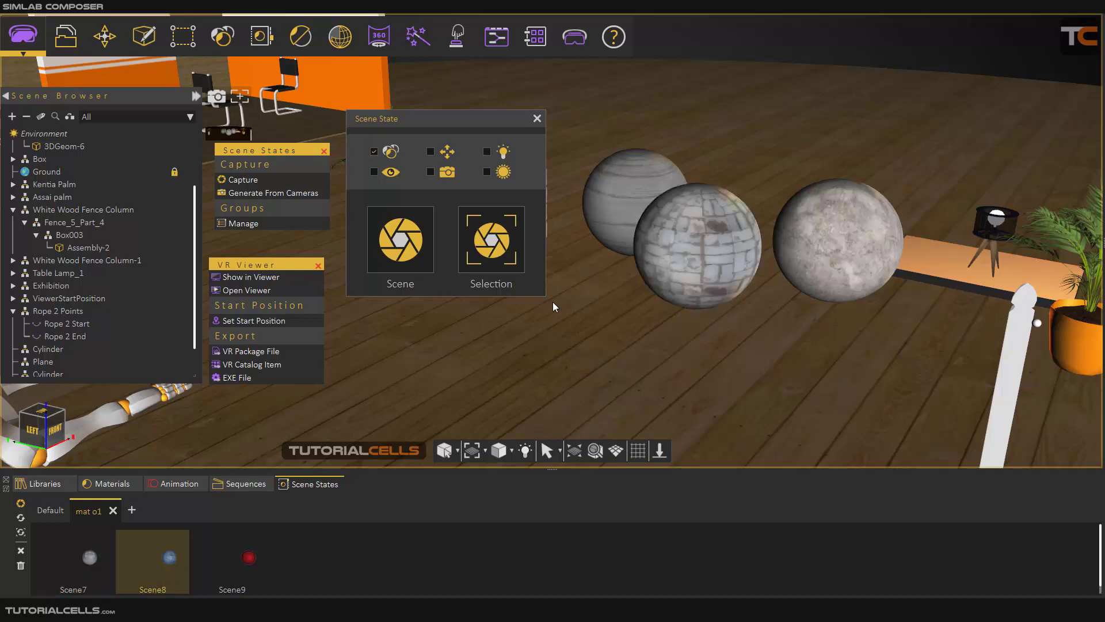
{"action": "left_click", "coordinate": [247, 550]}
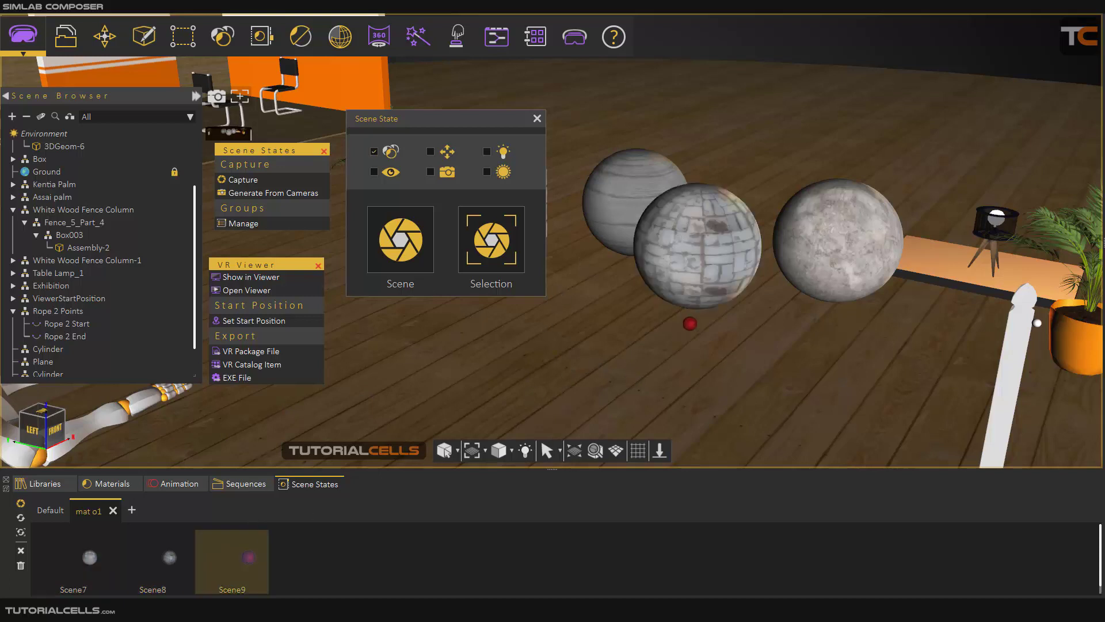
- Apply Scene7 to restore the sphere's metallic material and close the scene state capture dialog
{"action": "left_click", "coordinate": [76, 558]}
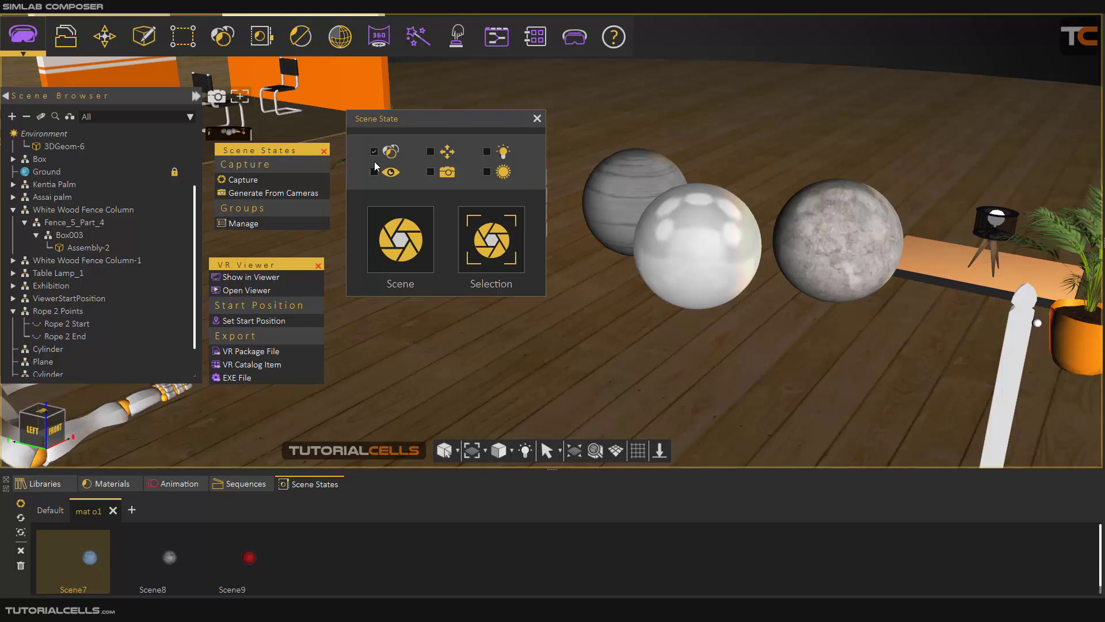
{"action": "left_click", "coordinate": [537, 118]}
{"action": "left_click", "coordinate": [692, 218]}
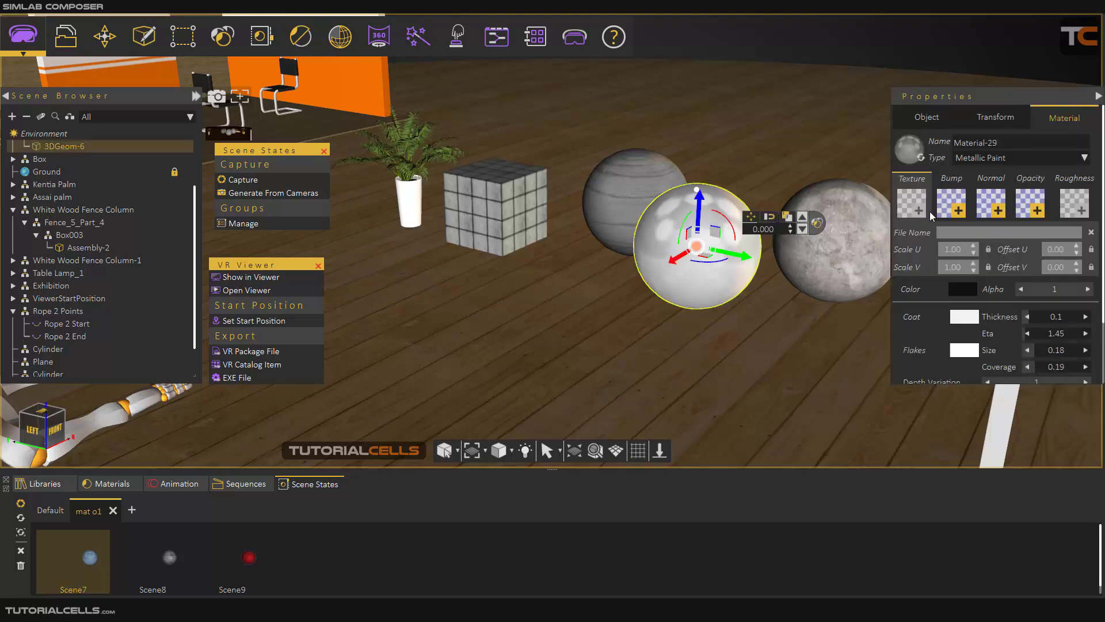
{"action": "left_click", "coordinate": [930, 117]}
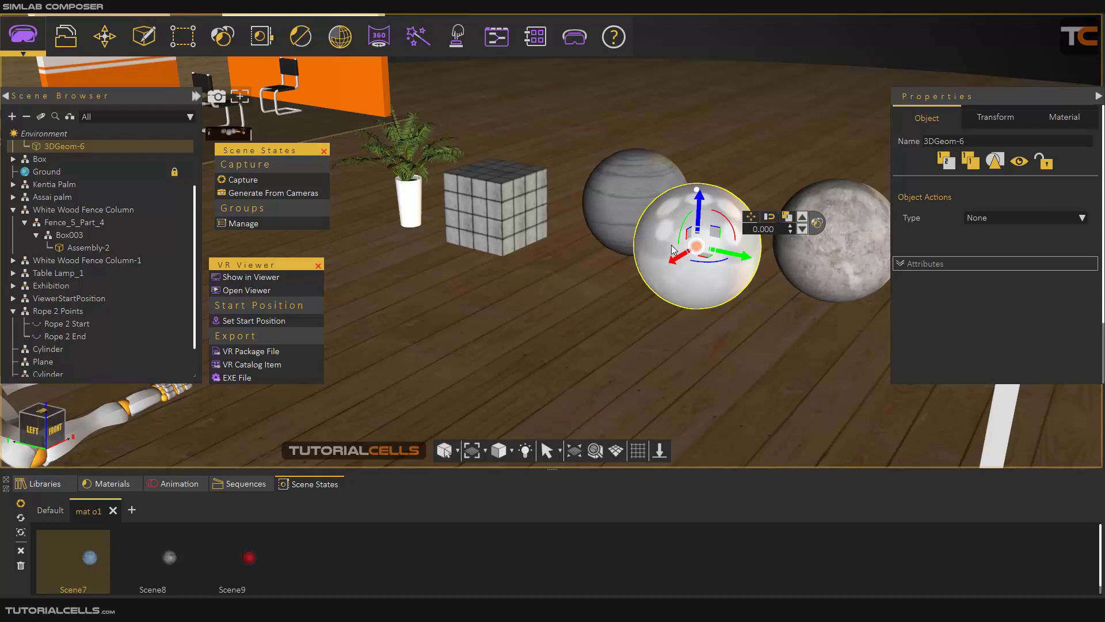
{"action": "left_click", "coordinate": [988, 222]}
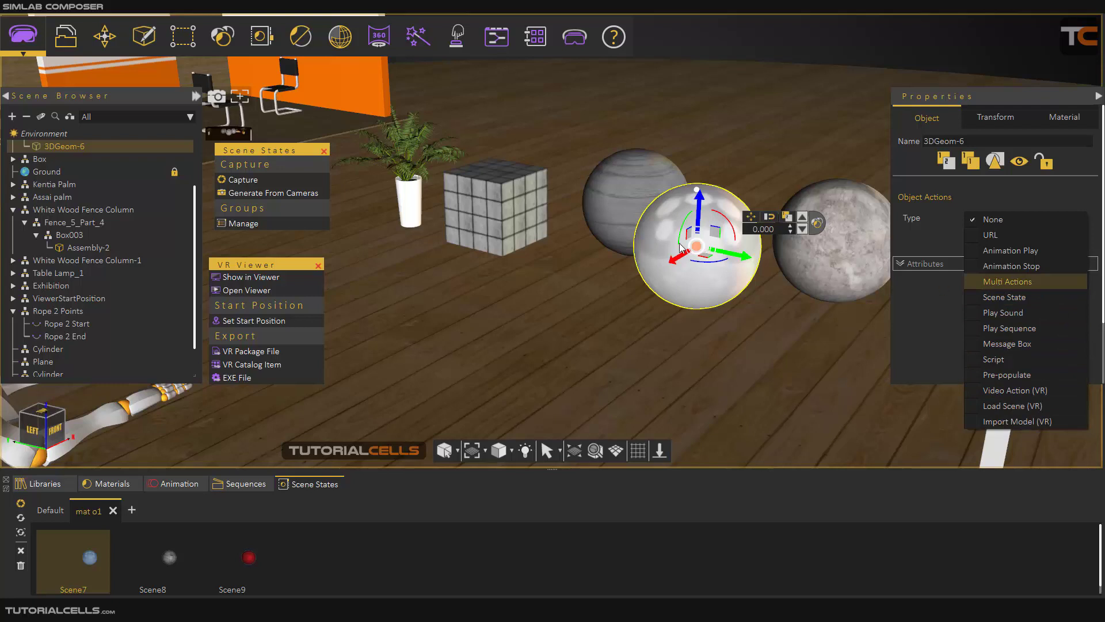
{"action": "left_click", "coordinate": [921, 321]}
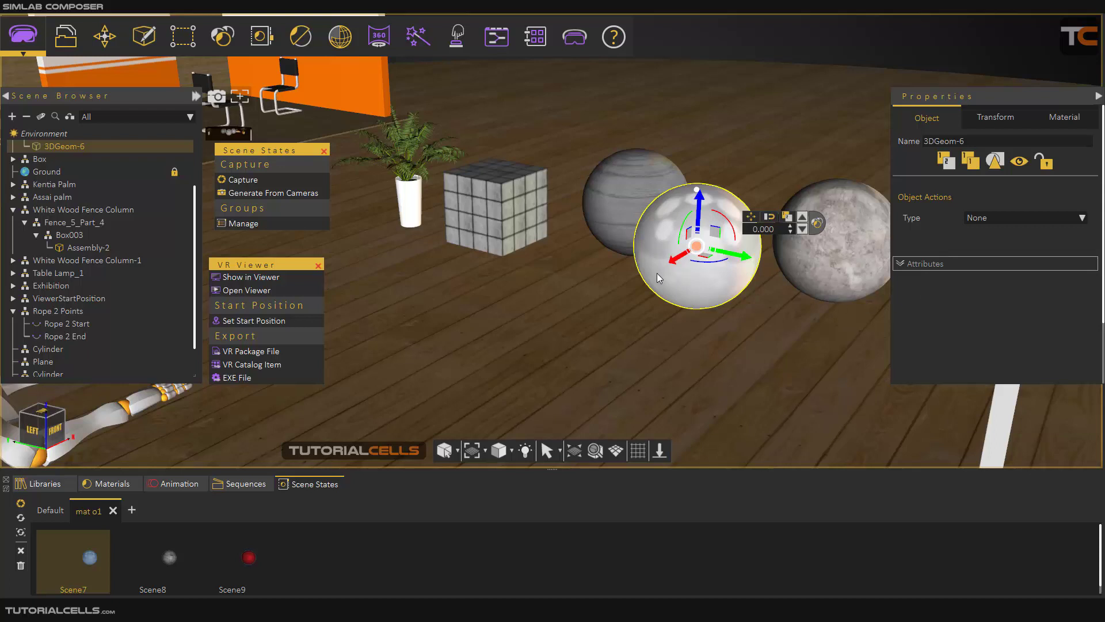
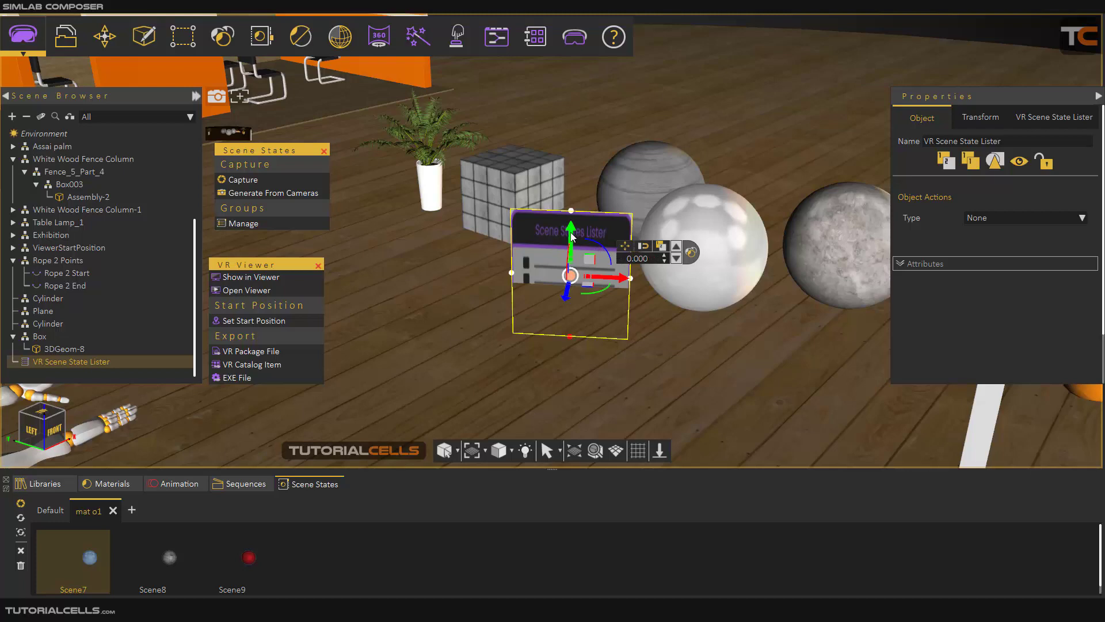
- Raise the VR Scene State Lister by about 0.55, shift it away from the white sphere, and title it "change mat o1"
{"action": "left_click_drag", "start_coordinate": [571, 232], "coordinate": [573, 170]}
{"action": "scroll", "coordinate": [554, 208], "scroll_direction": "down", "scroll_amount": 2}
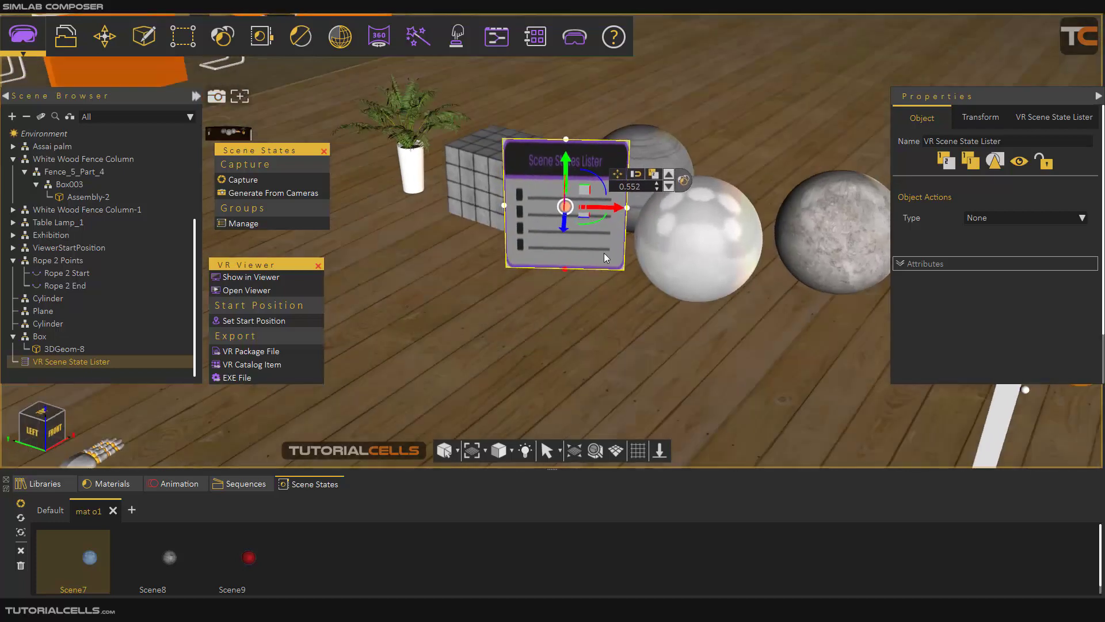
{"action": "left_click_drag", "start_coordinate": [582, 223], "coordinate": [562, 220]}
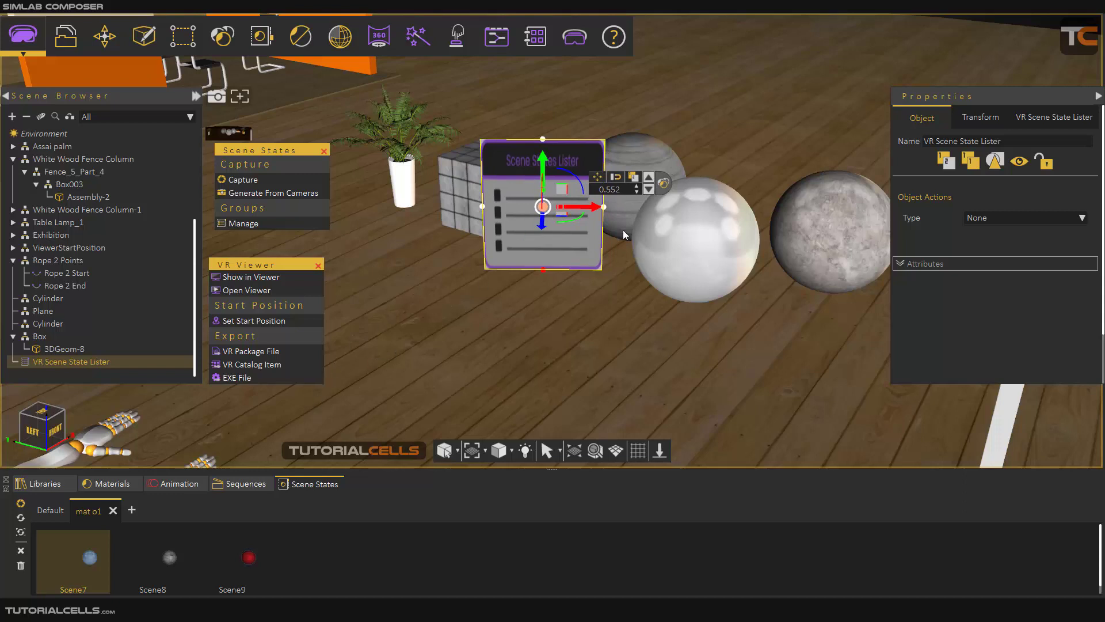
{"action": "left_click", "coordinate": [1029, 118]}
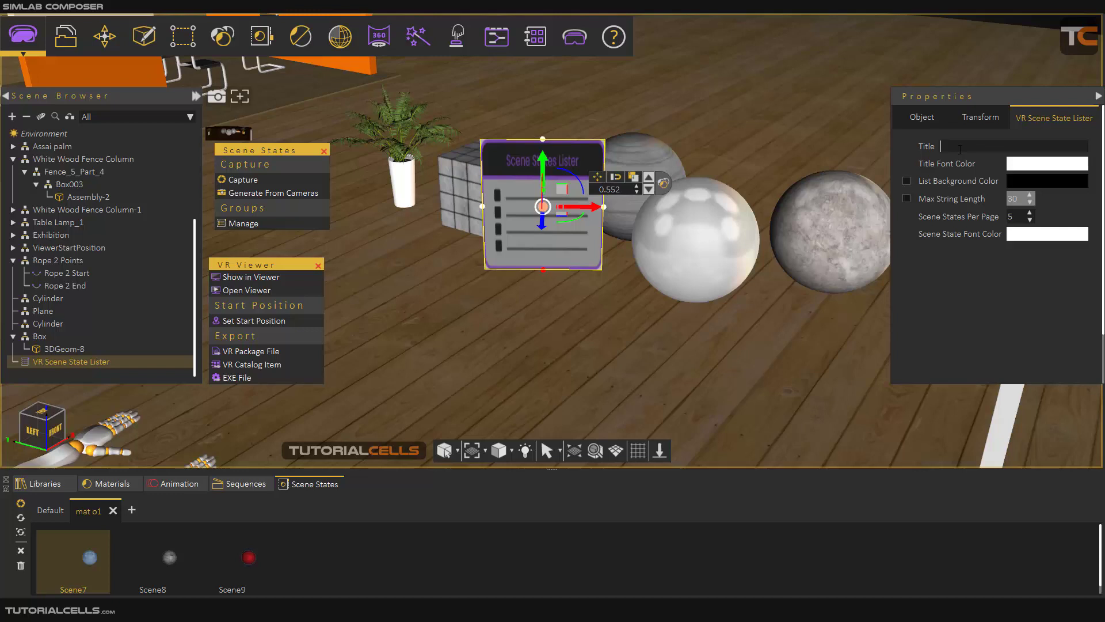
{"action": "type", "text": "change mat o1"}
- Launch the scene in SimLab VR Viewer in Desktop mode and walk up to the "change mat o1" list
{"action": "left_click", "coordinate": [575, 36]}
{"action": "left_click", "coordinate": [597, 86]}
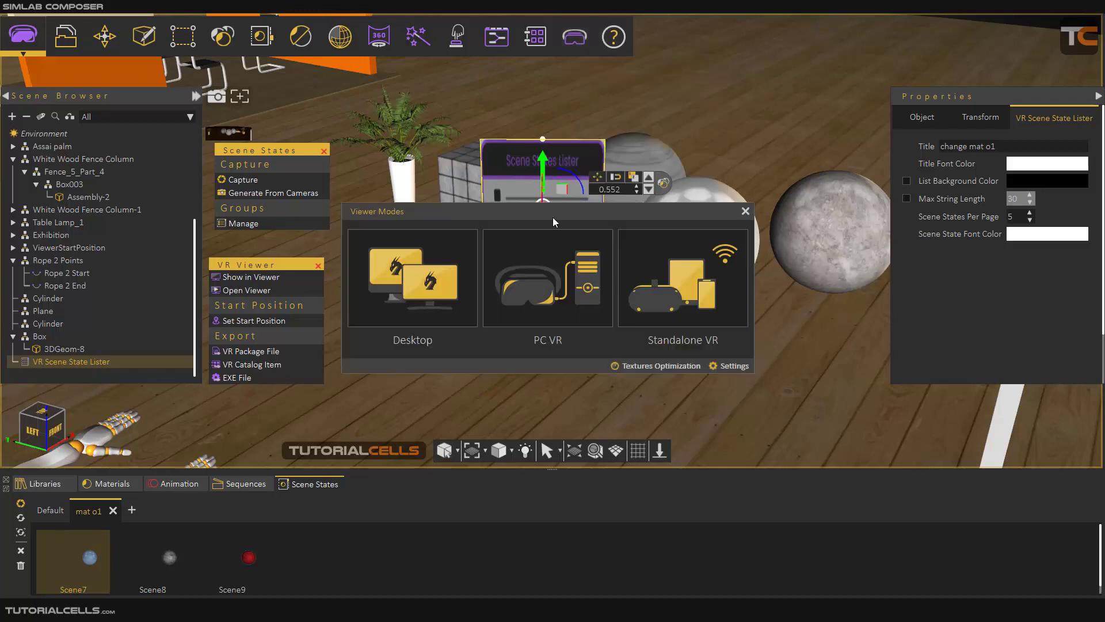
{"action": "left_click", "coordinate": [438, 286]}
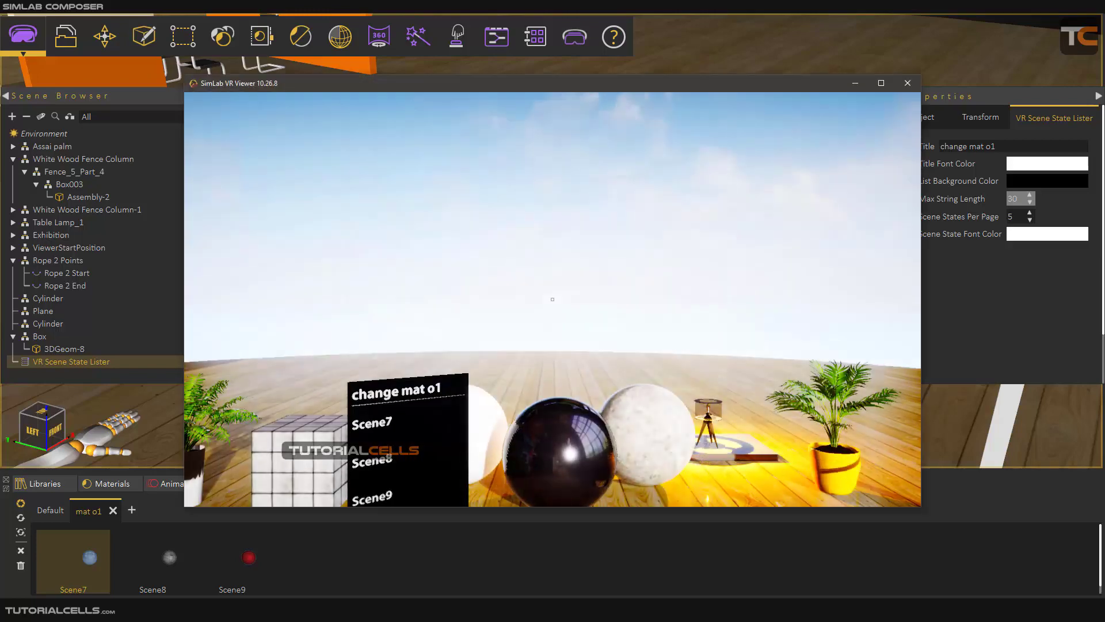
{"action": "key", "text": "w"}
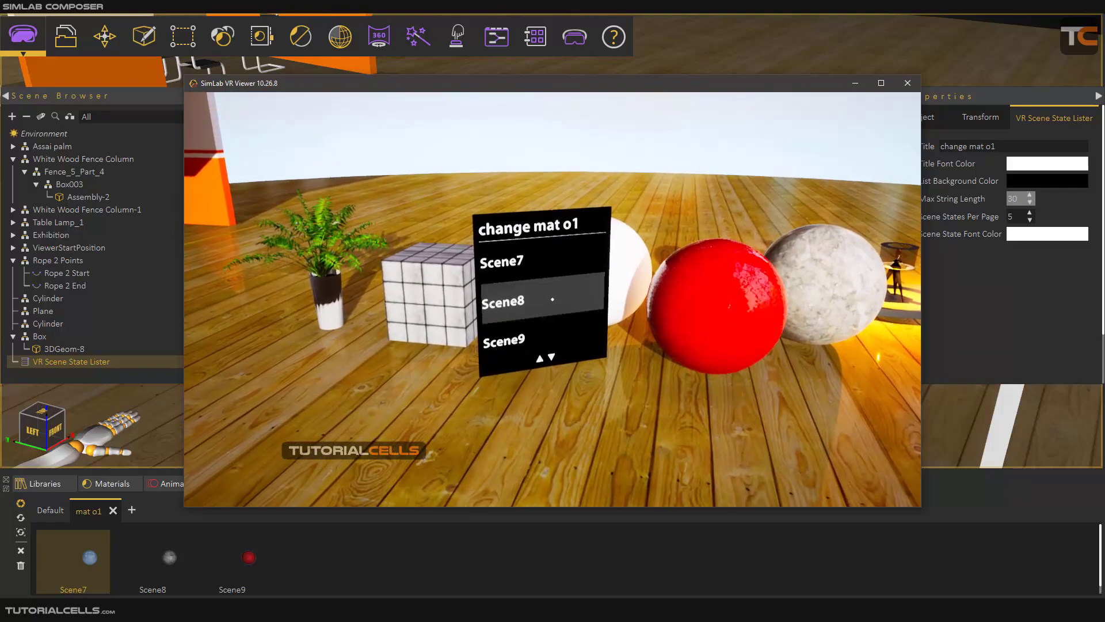
- Test switching the sphere's material from the "change mat o1" list, ending on Scene9, and close the viewer without saving
{"action": "left_click", "coordinate": [552, 299]}
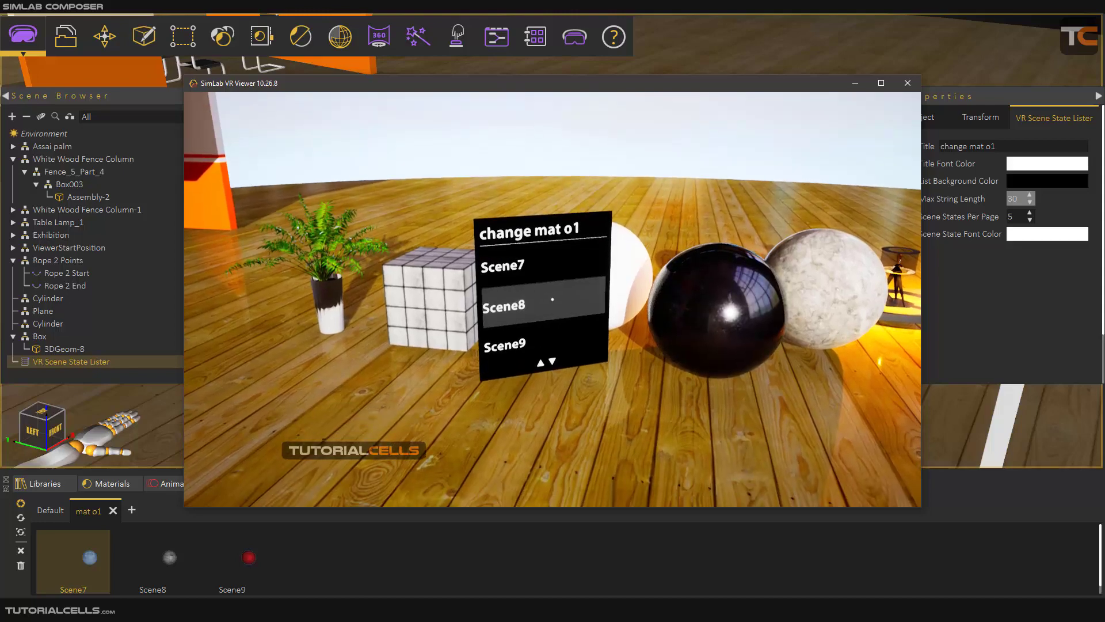
{"action": "left_click", "coordinate": [552, 299]}
{"action": "left_click", "coordinate": [553, 299]}
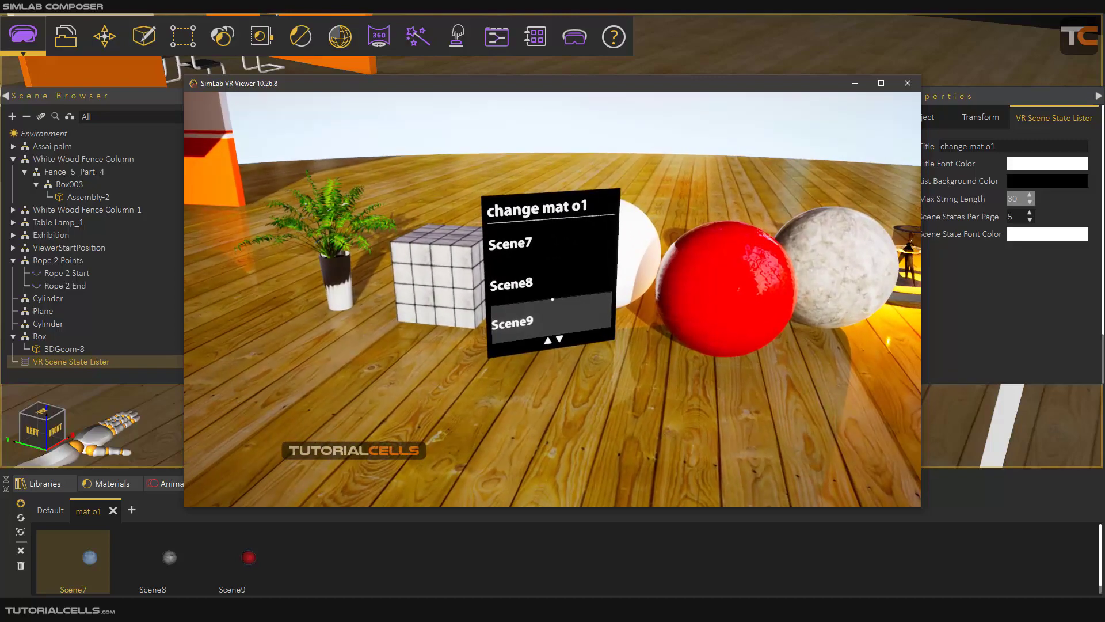
{"action": "key", "text": "Escape"}
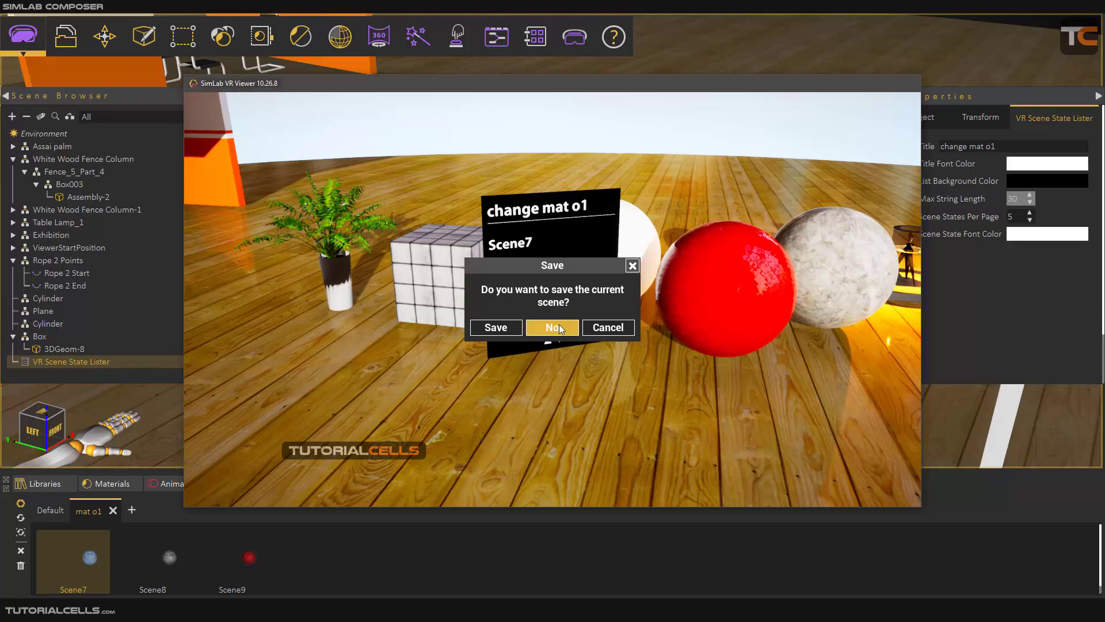
{"action": "left_click", "coordinate": [559, 326]}
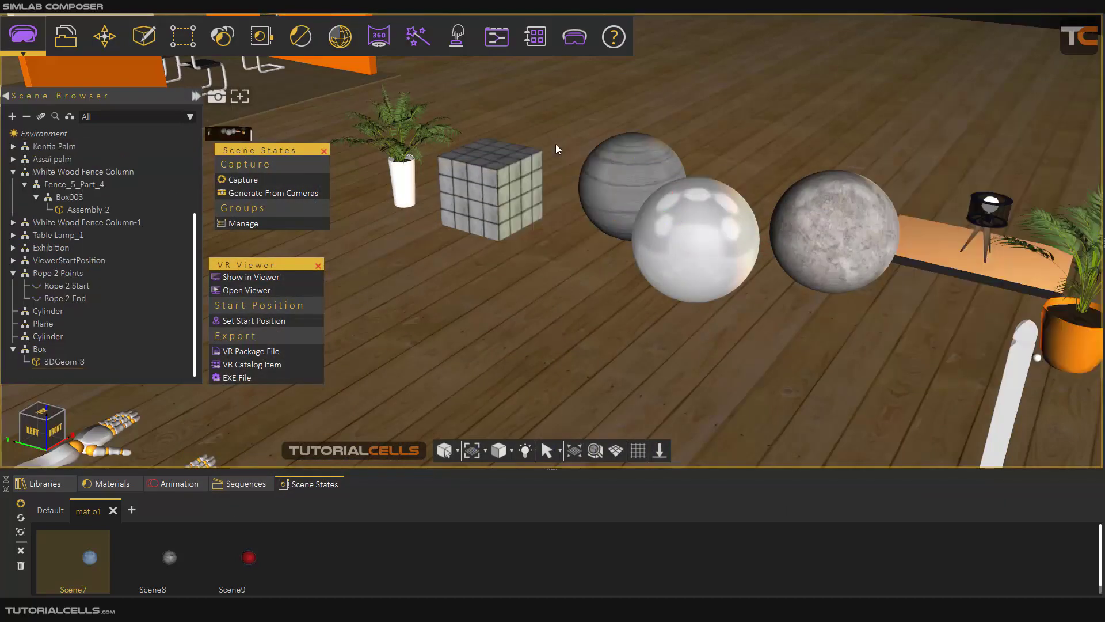
- Select the white metallic sphere and set its object action type to Multi Actions
{"action": "middle_click_drag", "start_coordinate": [698, 239], "coordinate": [581, 205]}
{"action": "left_click", "coordinate": [582, 205]}
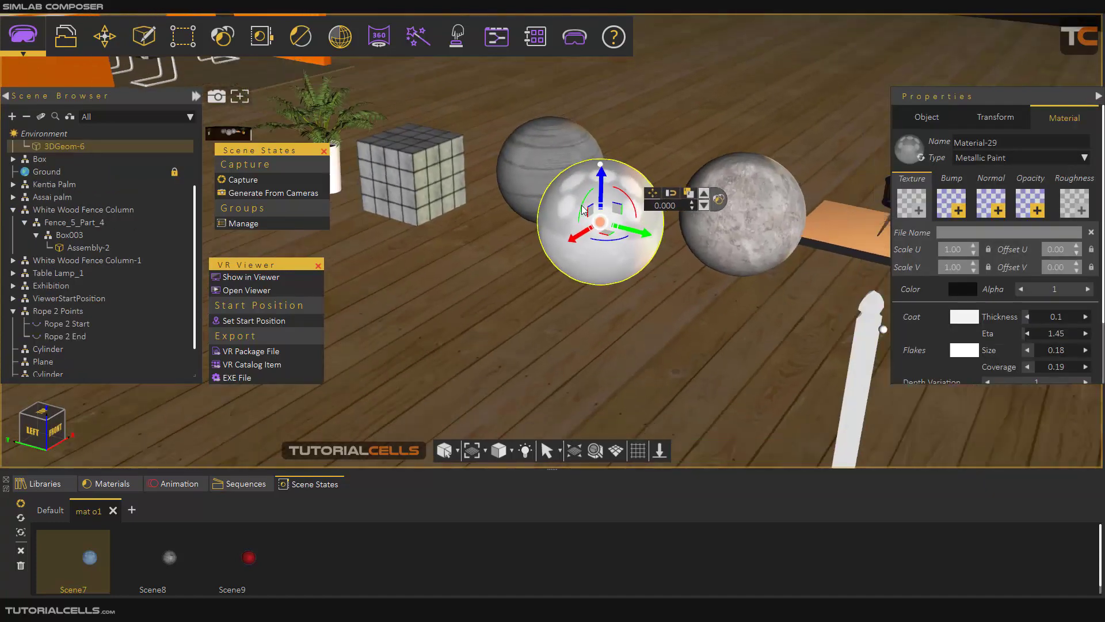
{"action": "left_click", "coordinate": [924, 117]}
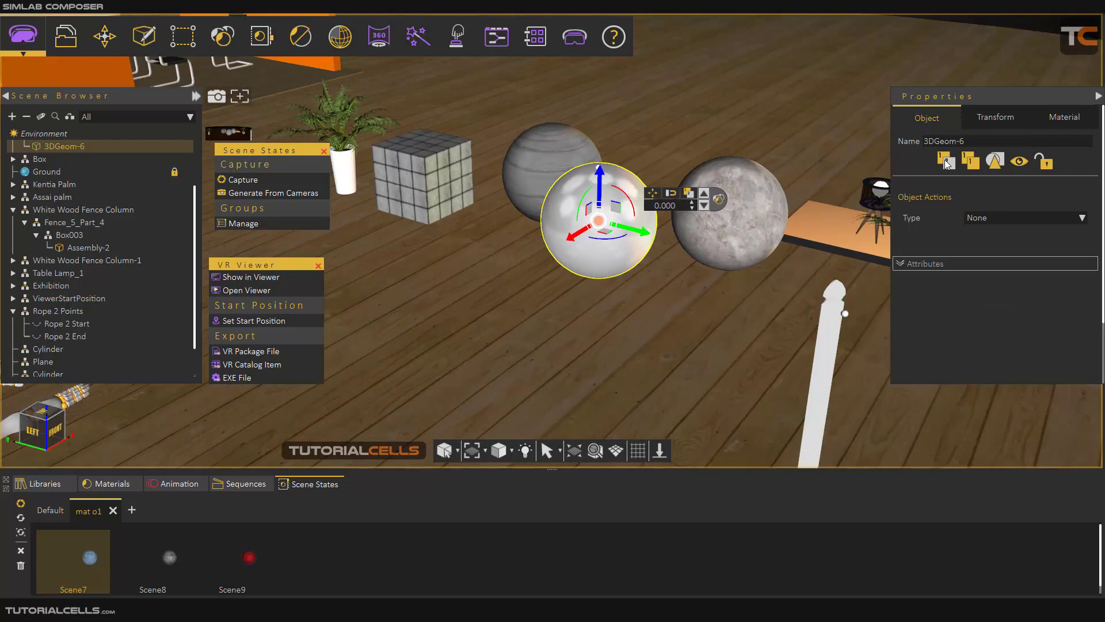
{"action": "left_click", "coordinate": [990, 217]}
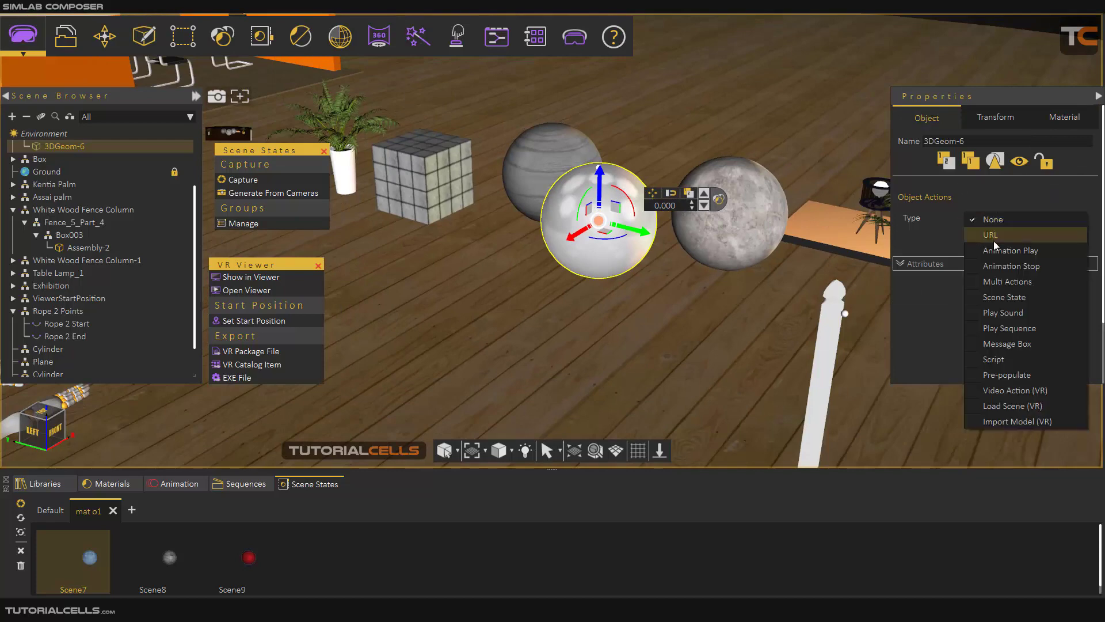
{"action": "left_click", "coordinate": [1015, 282]}
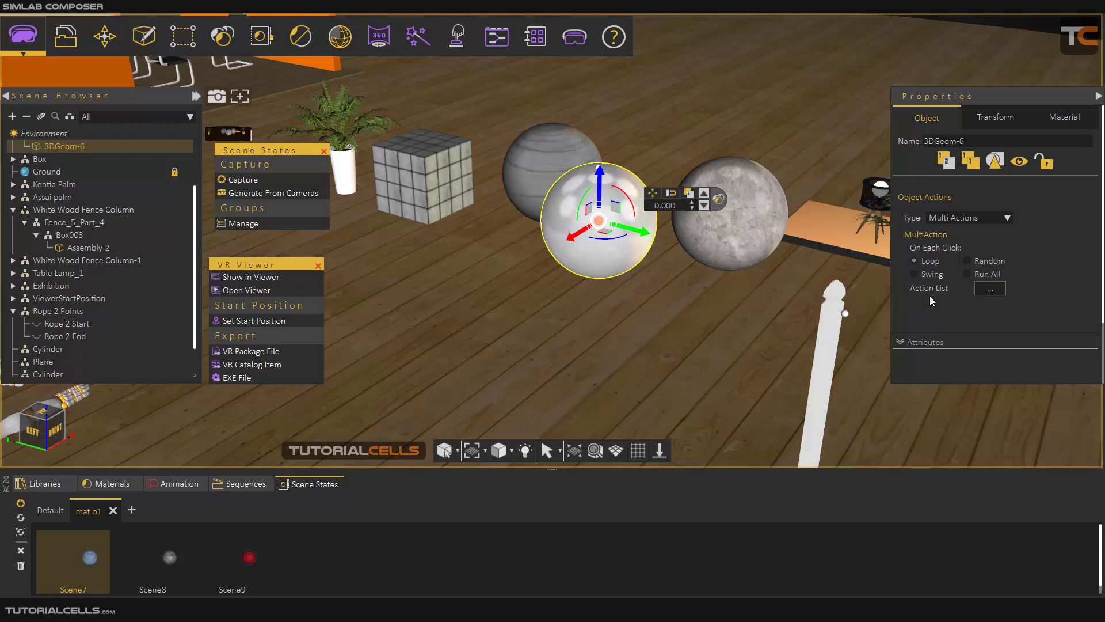
- Add a Scene State action that applies Scene8 to the sphere's multi-action list
{"action": "left_click", "coordinate": [989, 289]}
{"action": "left_click_drag", "start_coordinate": [586, 195], "coordinate": [485, 194]}
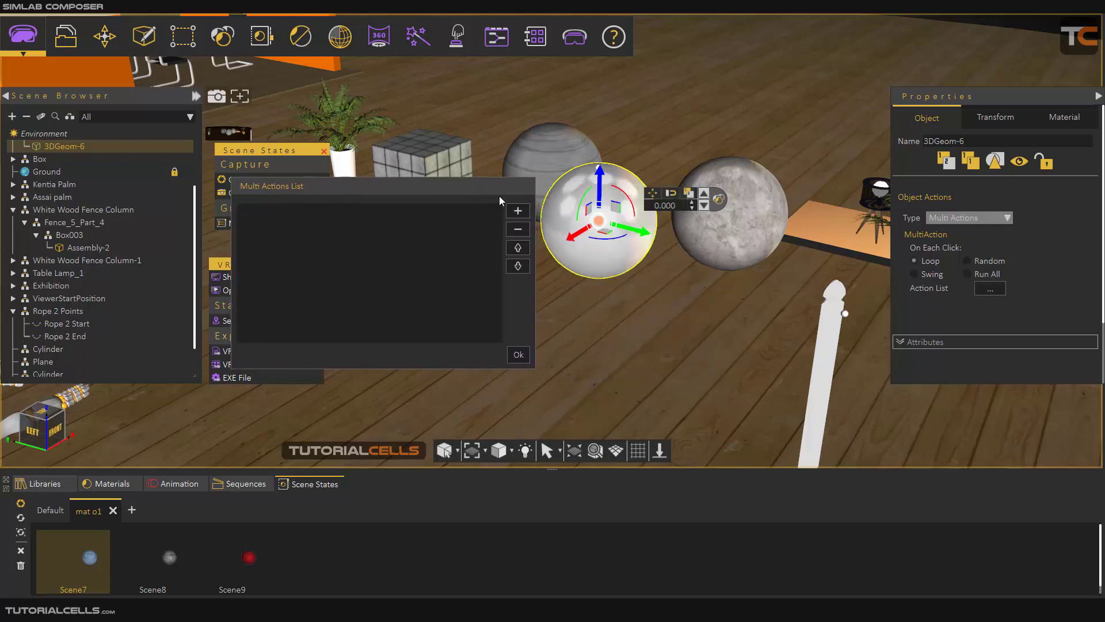
{"action": "left_click", "coordinate": [519, 211]}
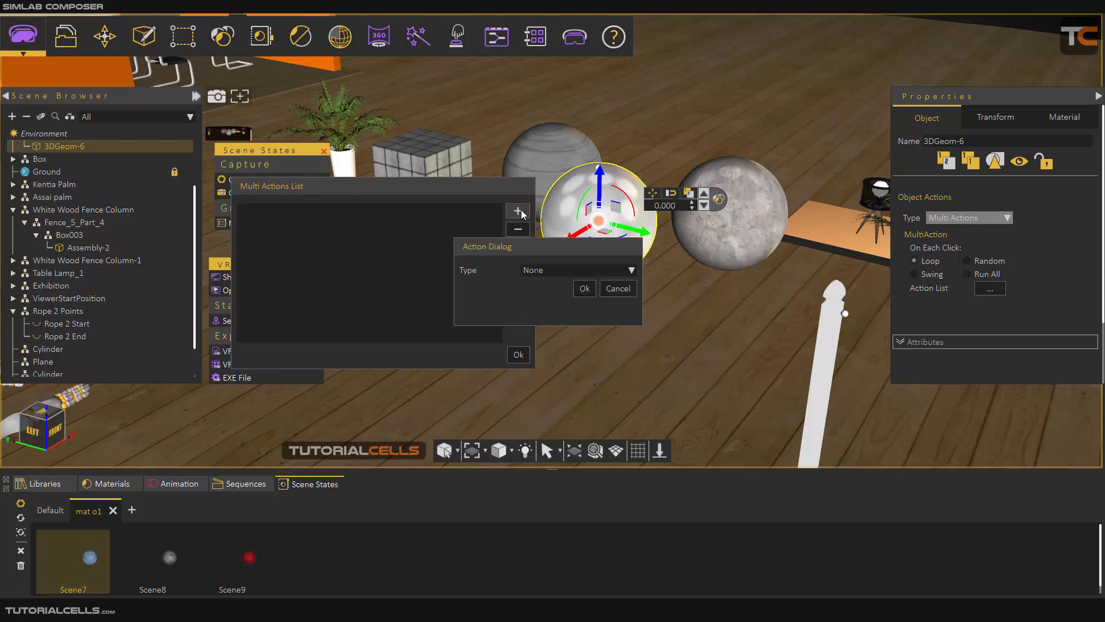
{"action": "left_click_drag", "start_coordinate": [493, 247], "coordinate": [422, 255]}
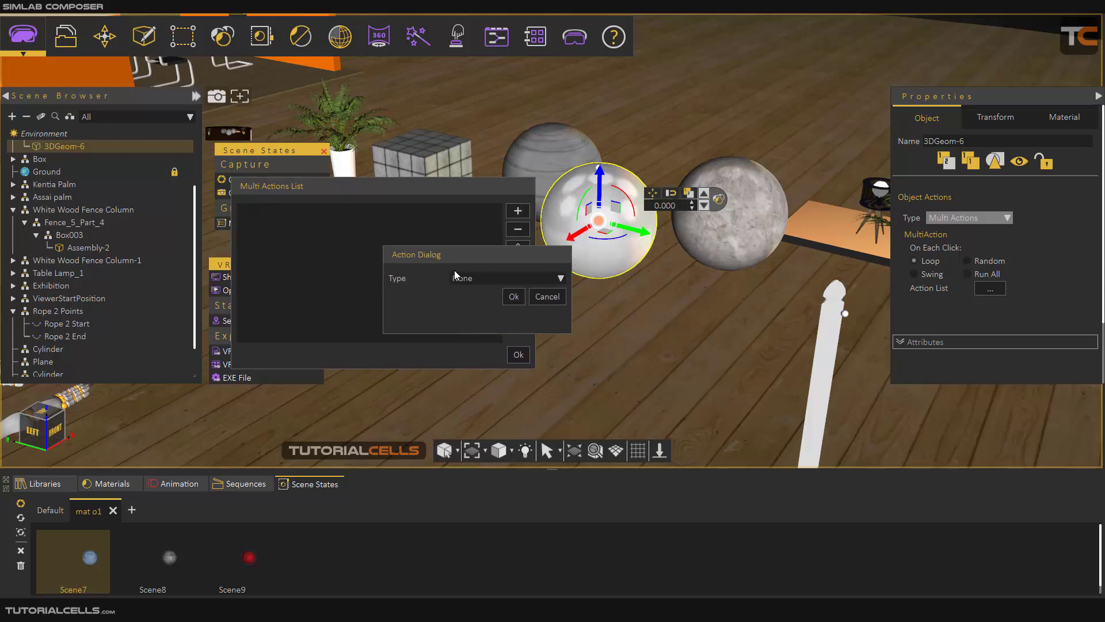
{"action": "left_click", "coordinate": [470, 280]}
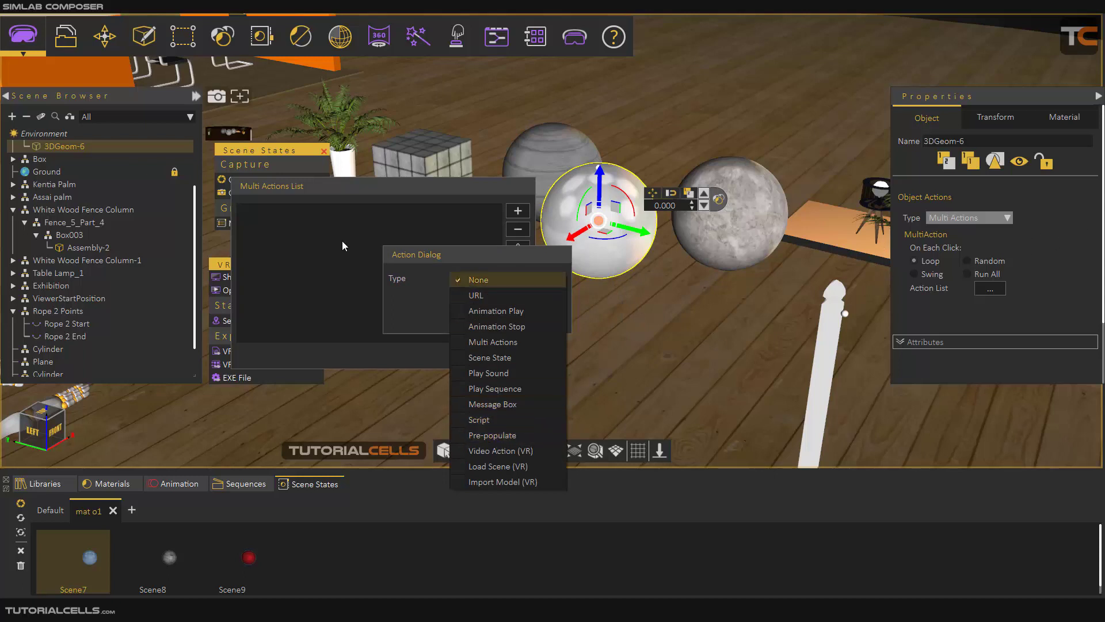
{"action": "left_click", "coordinate": [496, 363]}
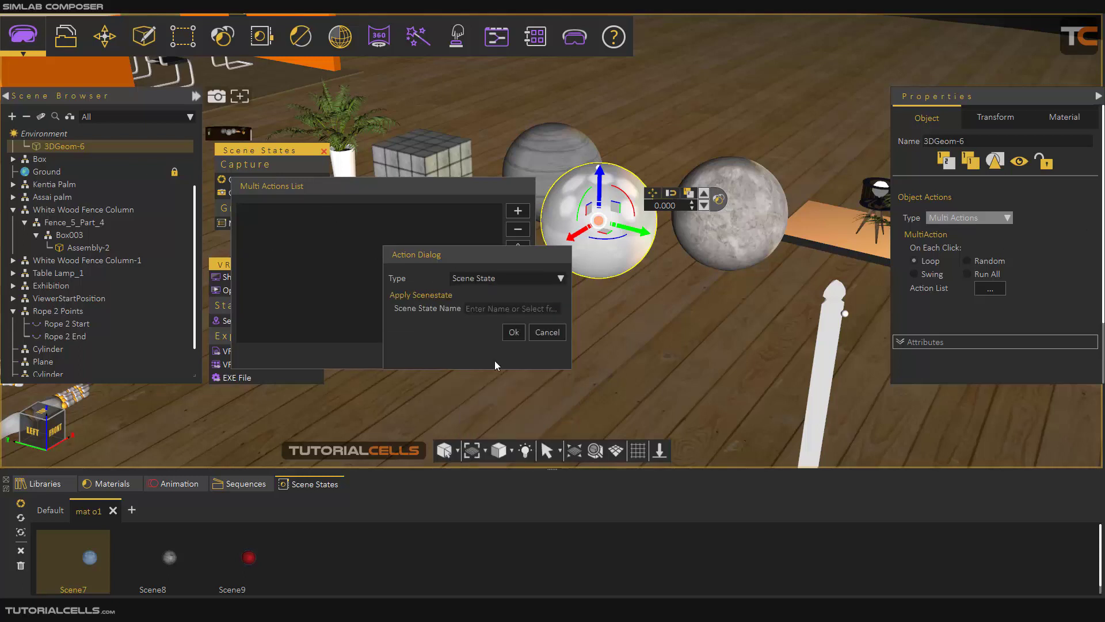
{"action": "left_click_drag", "start_coordinate": [463, 255], "coordinate": [682, 244]}
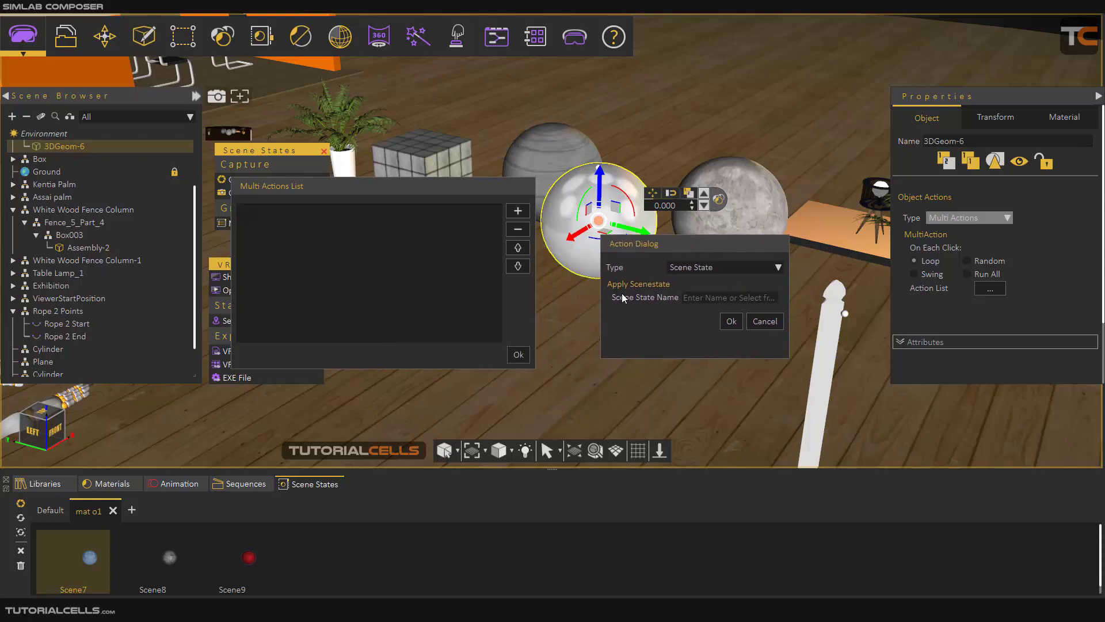
{"action": "left_click", "coordinate": [172, 560]}
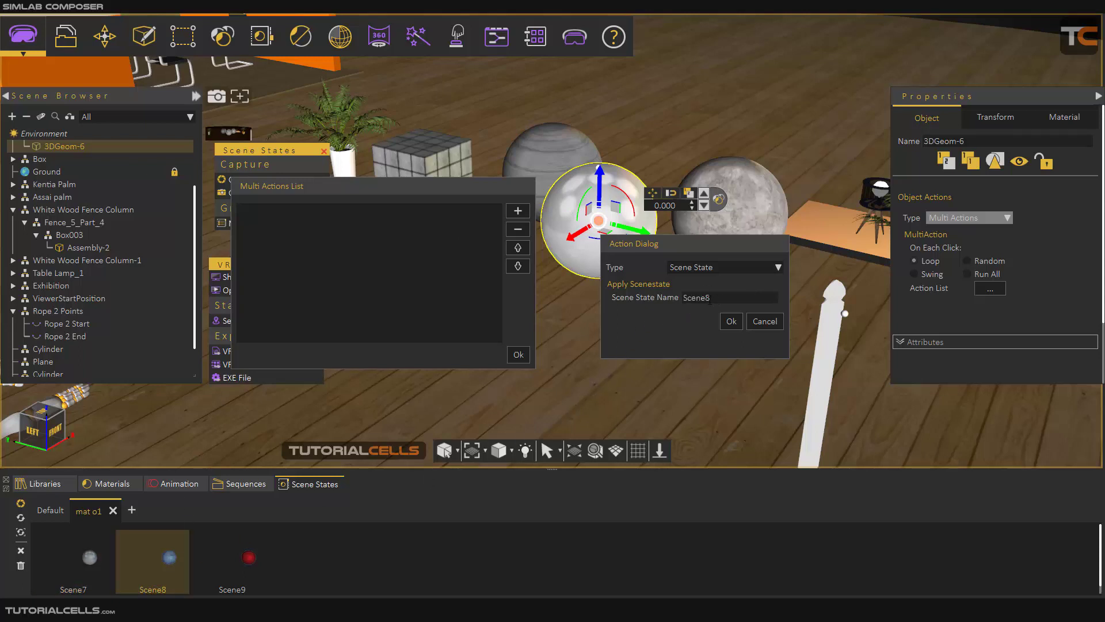
{"action": "left_click", "coordinate": [730, 321]}
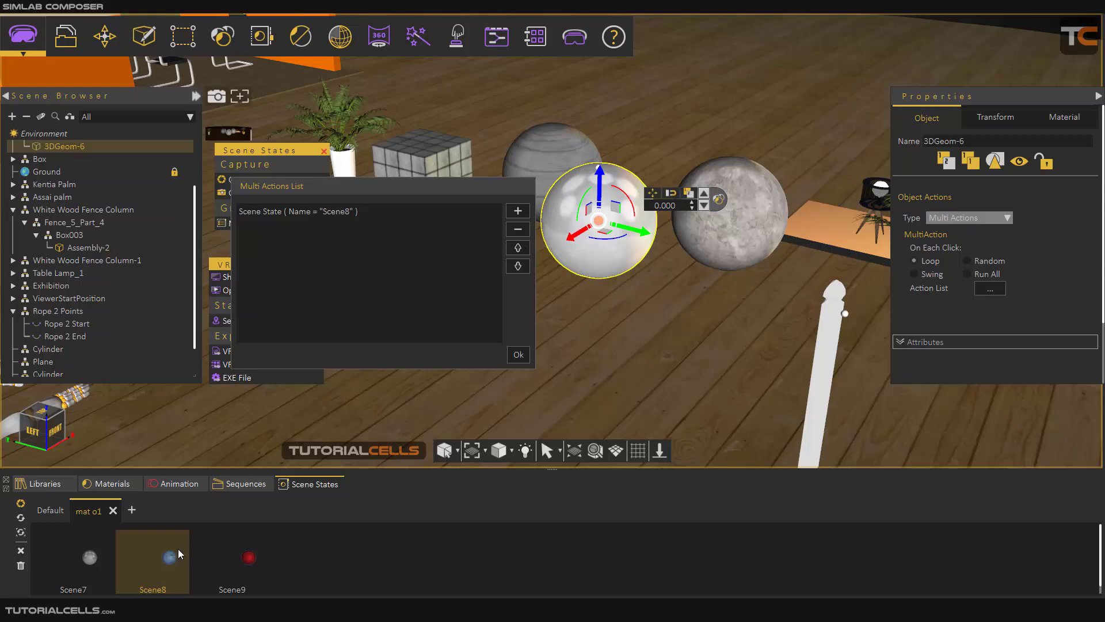
- Add a second Scene State action that applies Scene9 to the sphere's multi-action list
{"action": "left_click", "coordinate": [518, 211]}
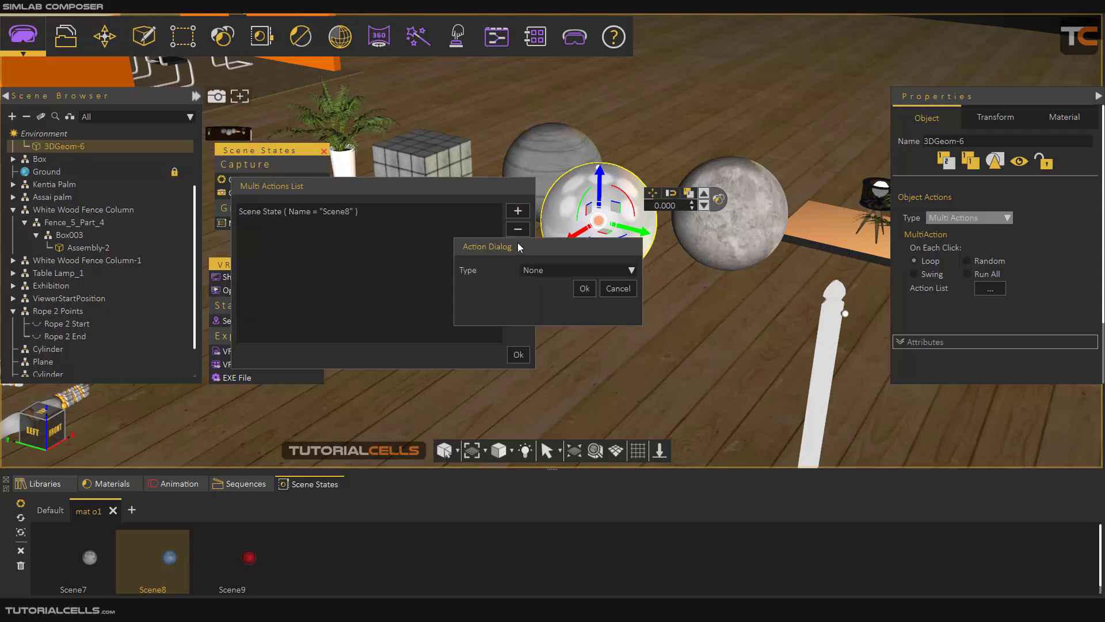
{"action": "left_click", "coordinate": [551, 271]}
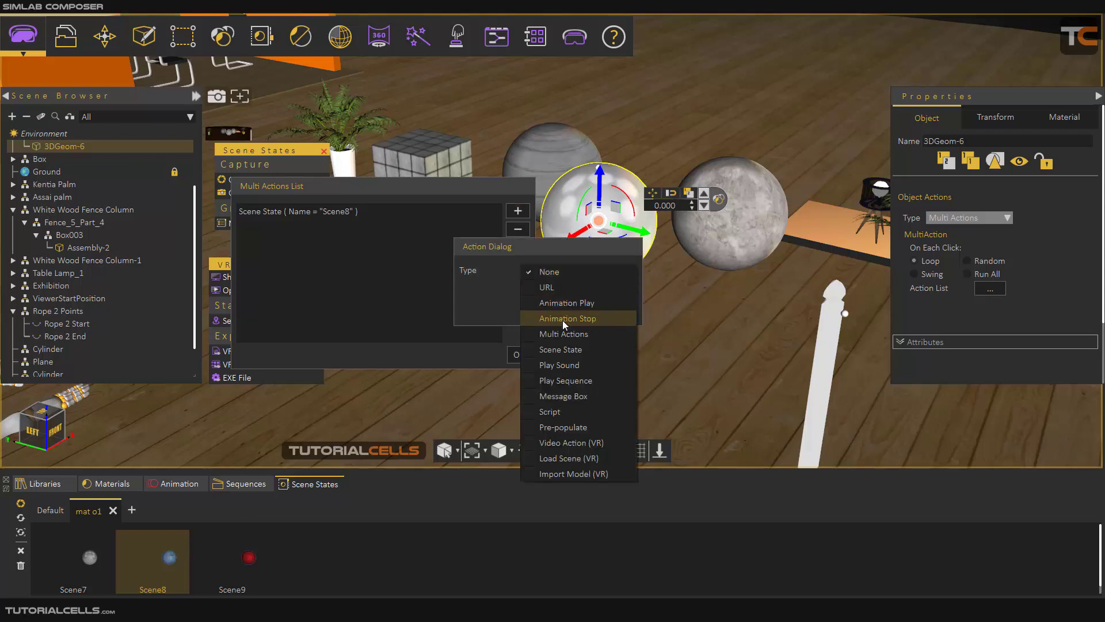
{"action": "left_click", "coordinate": [562, 351]}
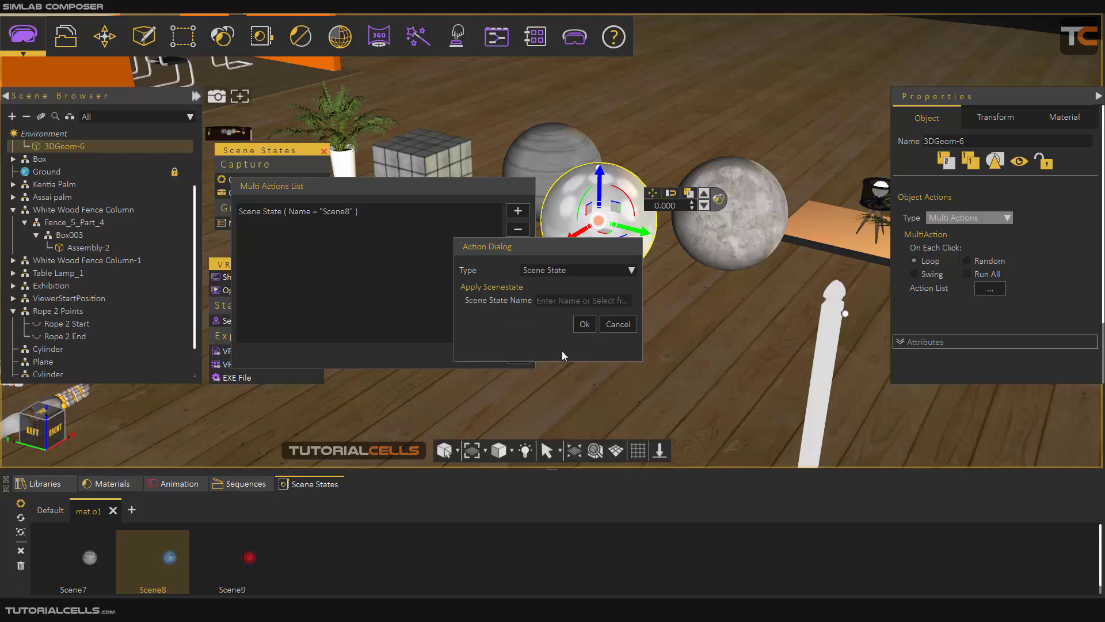
{"action": "left_click", "coordinate": [247, 557]}
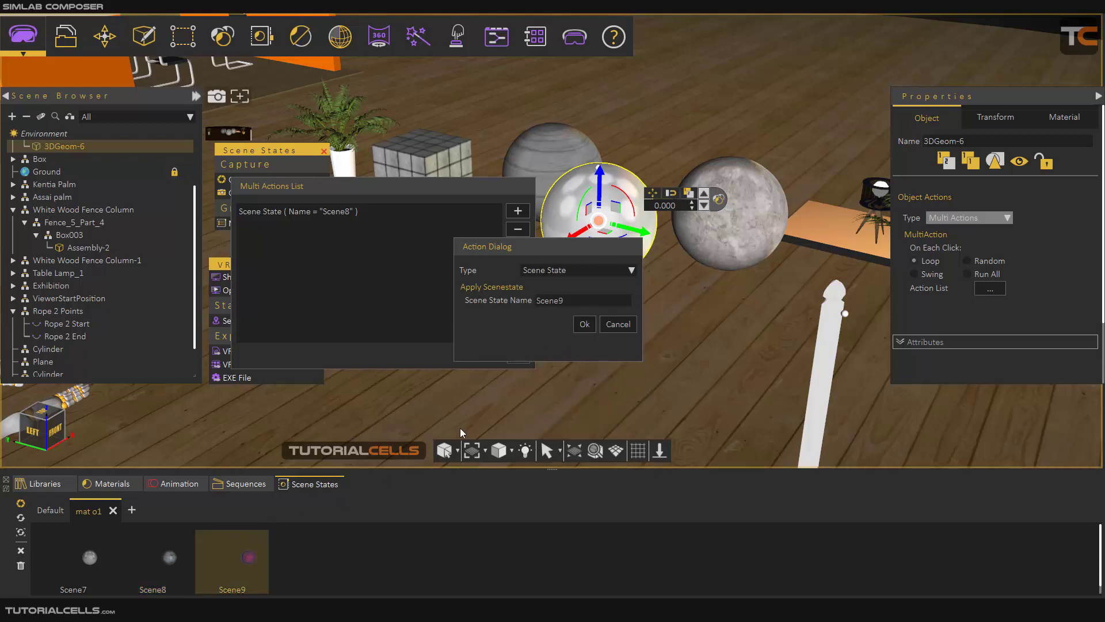
{"action": "left_click", "coordinate": [583, 325]}
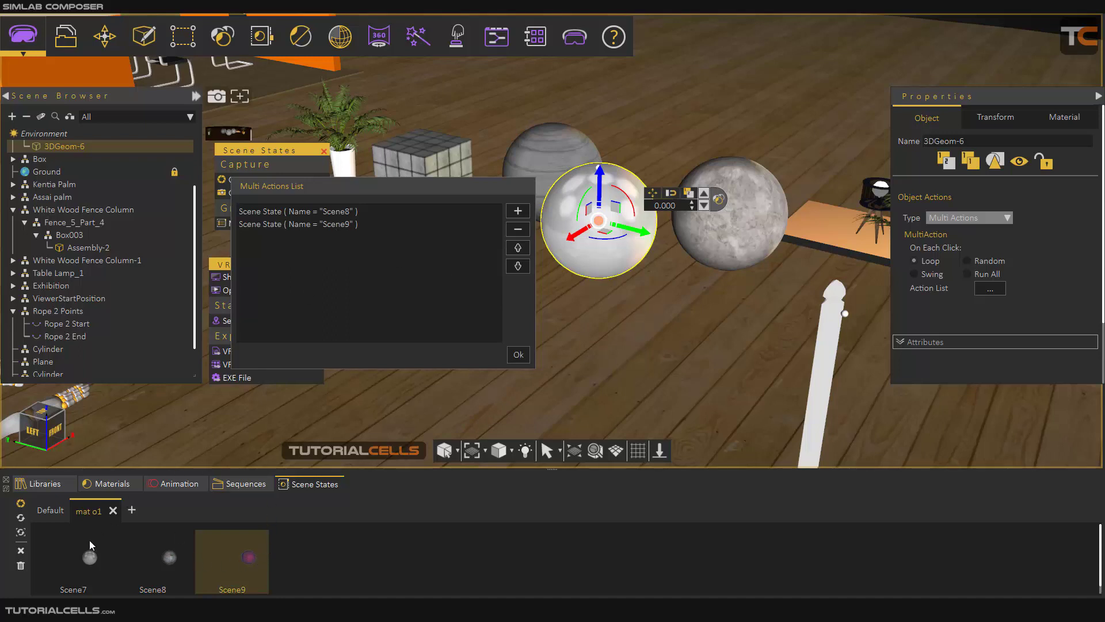
- Add a third Scene State action that applies Scene7 to the sphere's multi-action list and accept the list
{"action": "left_click", "coordinate": [518, 211]}
{"action": "left_click", "coordinate": [549, 272]}
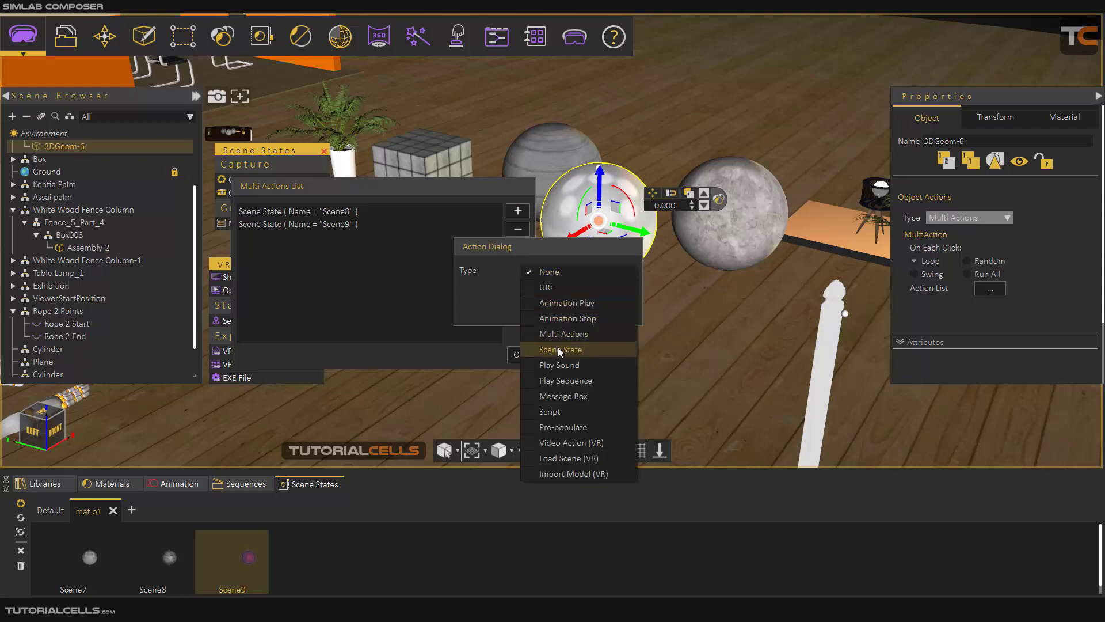
{"action": "left_click", "coordinate": [560, 350]}
{"action": "left_click", "coordinate": [92, 559]}
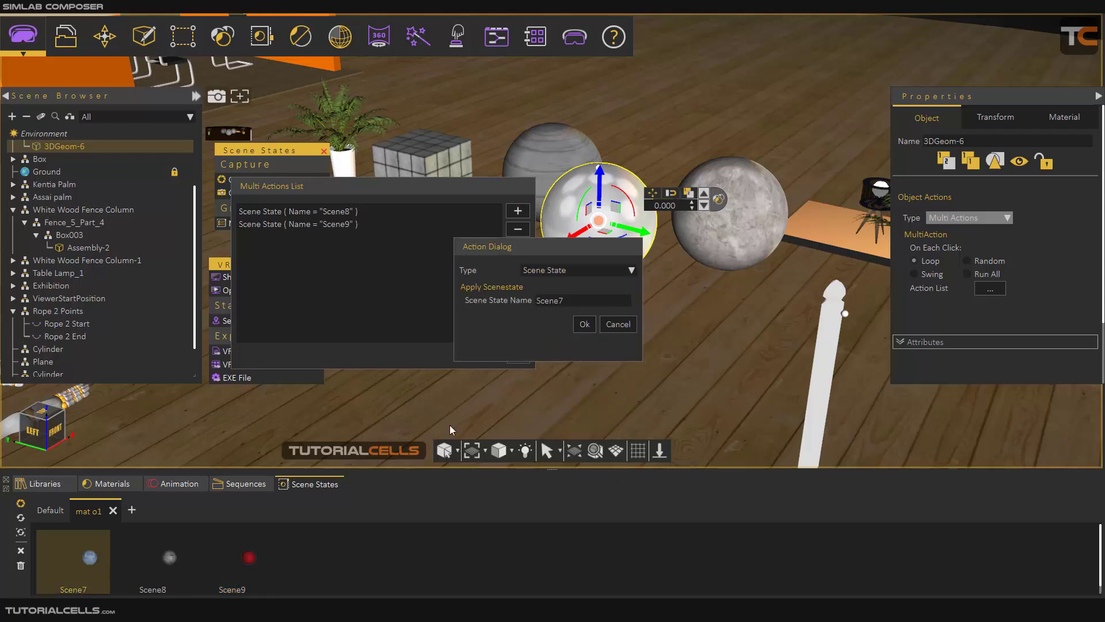
{"action": "left_click", "coordinate": [583, 324]}
{"action": "left_click", "coordinate": [518, 354]}
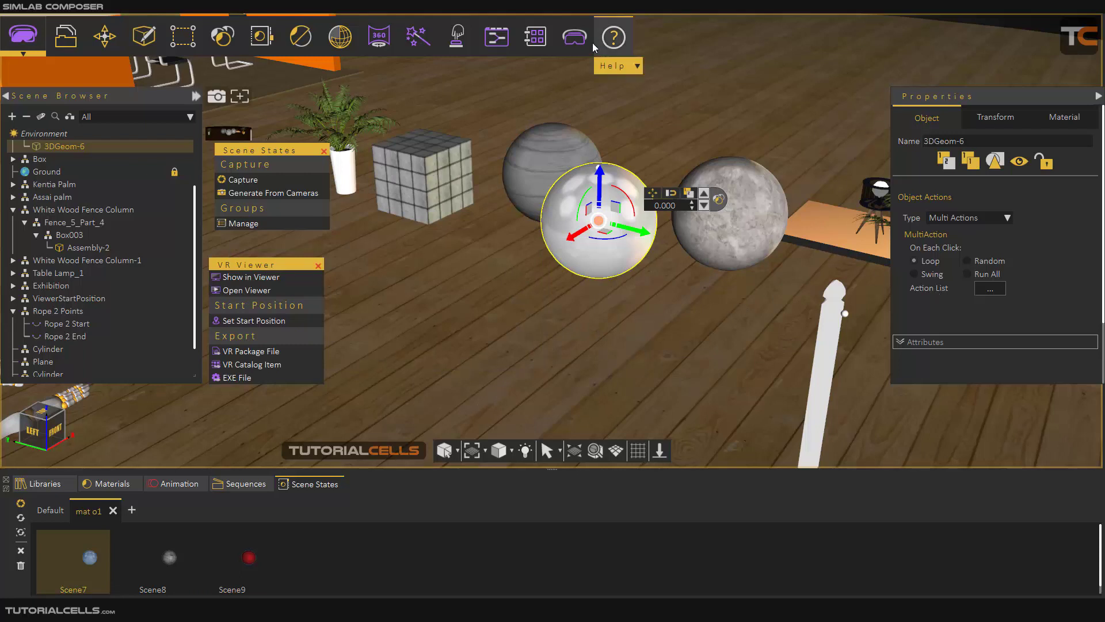
- Show the scene in the VR viewer, test the sphere's multi-actions, and close the viewer without saving
{"action": "left_click", "coordinate": [574, 36]}
{"action": "left_click", "coordinate": [584, 84]}
{"action": "left_click", "coordinate": [518, 257]}
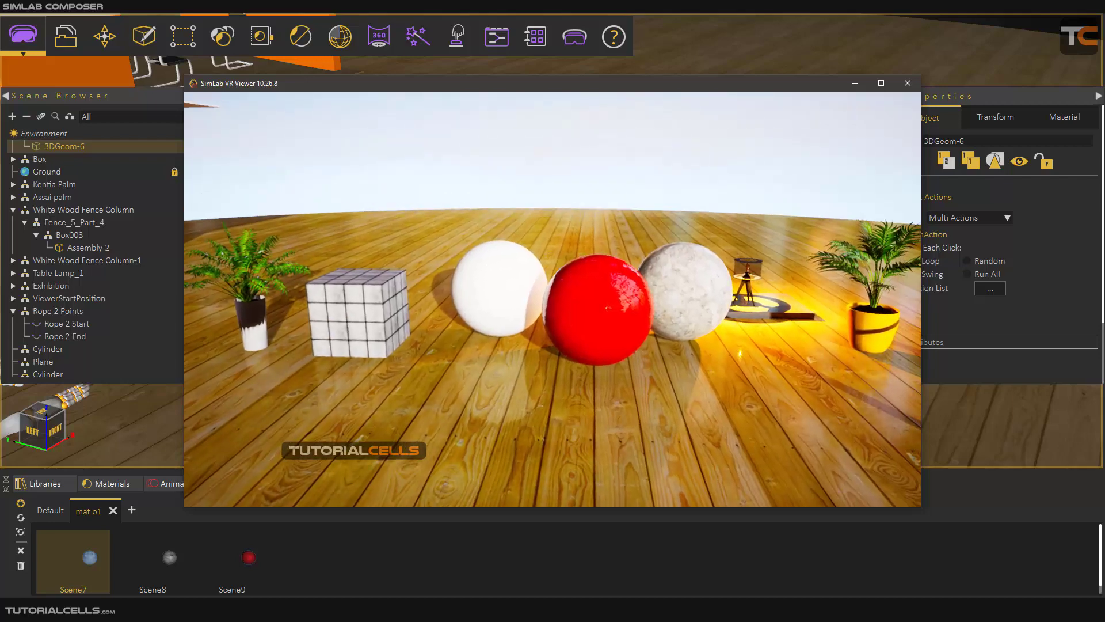
{"action": "mouse_move", "coordinate": [787, 165]}
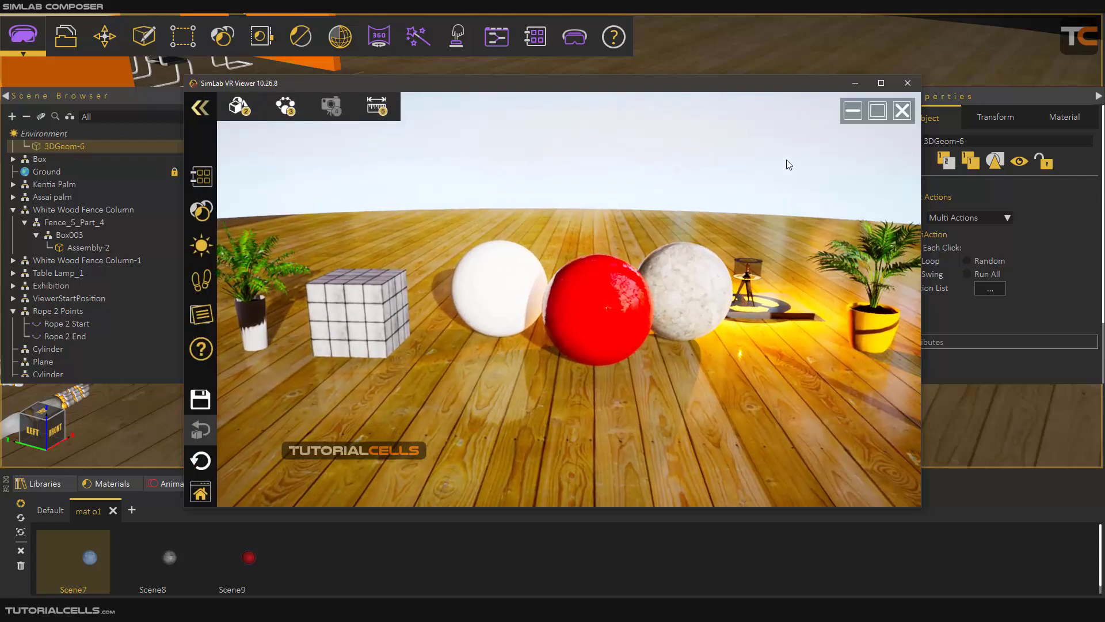
{"action": "left_click", "coordinate": [908, 83]}
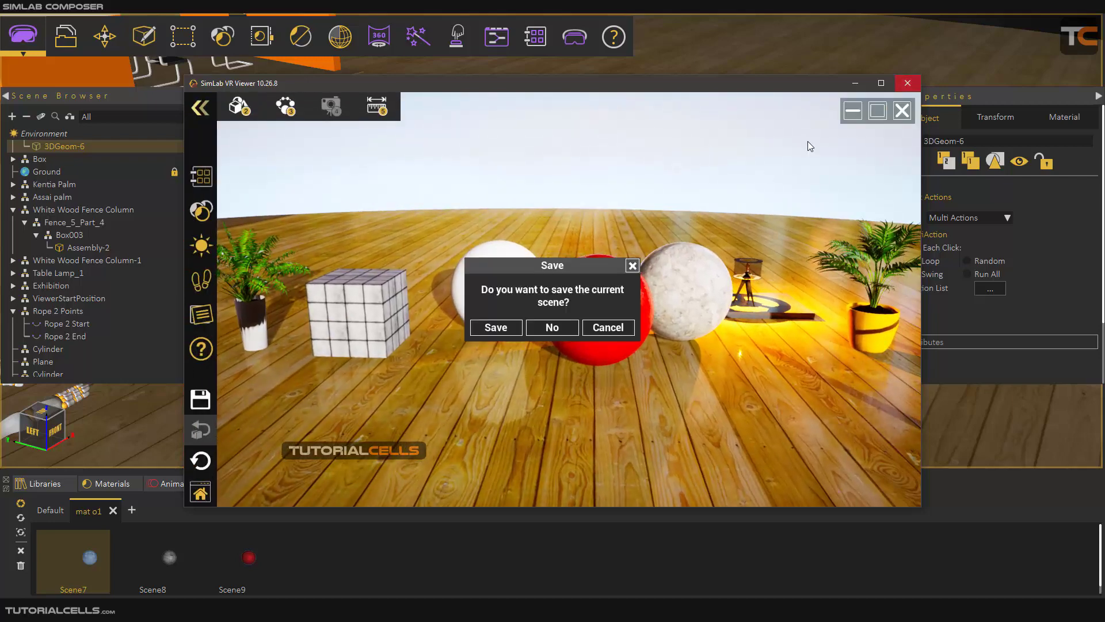
{"action": "left_click", "coordinate": [550, 329]}
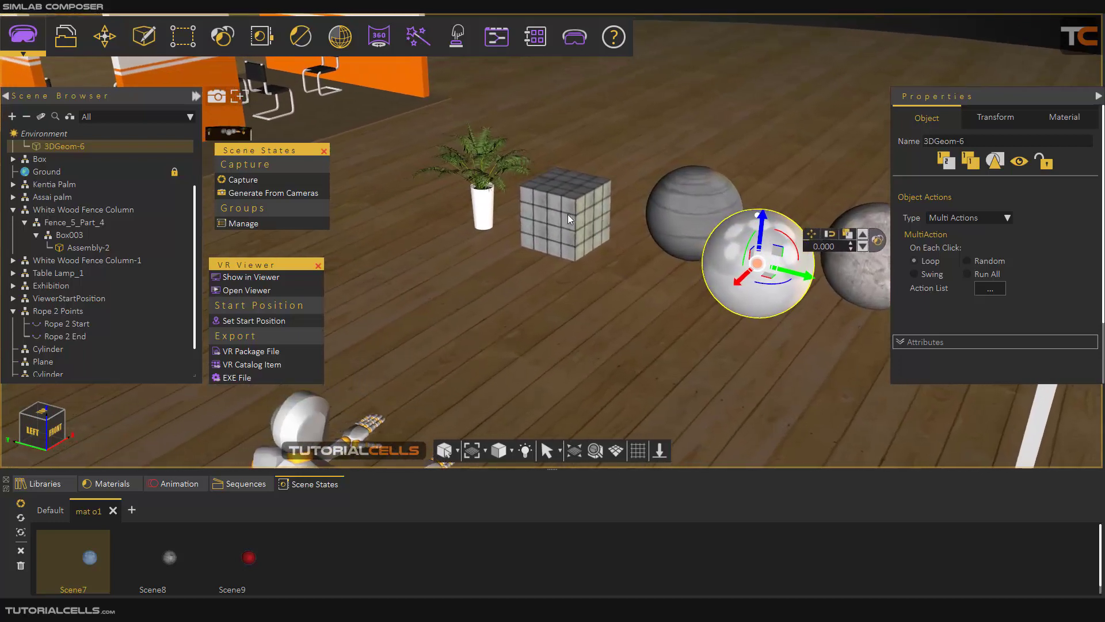
- Select the tiled cube and set the scene state capture to record only object transforms instead of materials
{"action": "left_click", "coordinate": [545, 210]}
{"action": "left_click", "coordinate": [288, 179]}
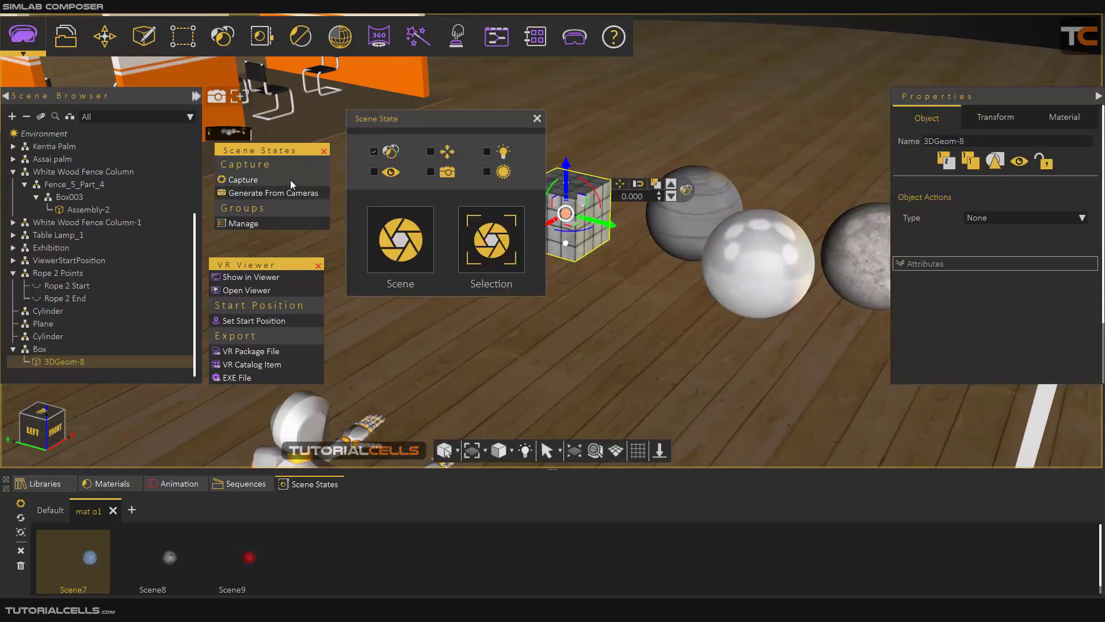
{"action": "left_click", "coordinate": [431, 152]}
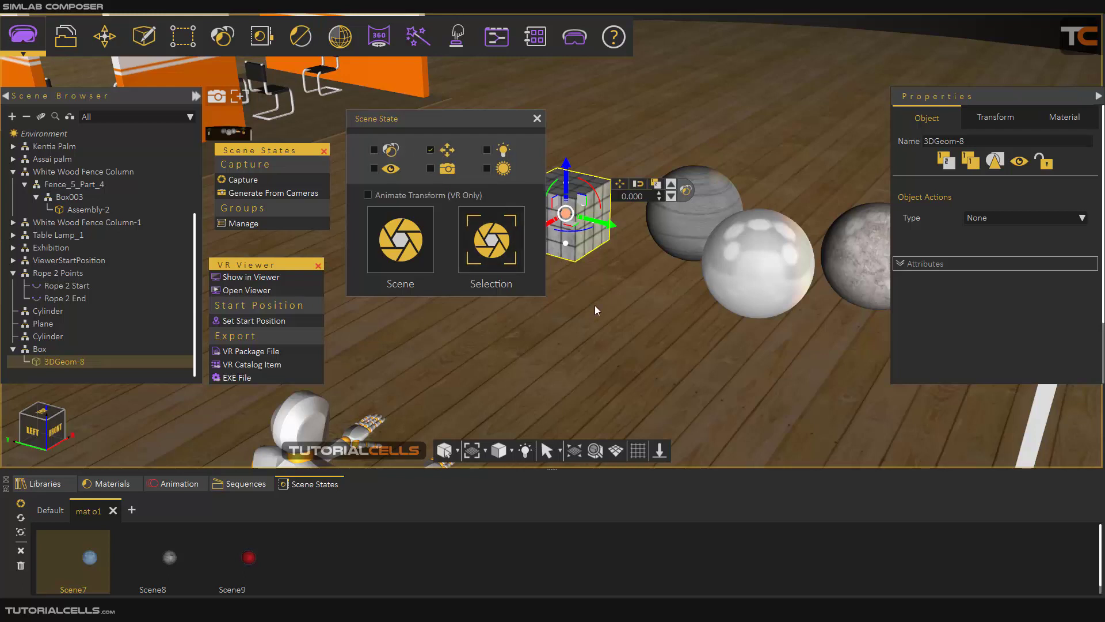
{"action": "left_click_drag", "start_coordinate": [544, 221], "coordinate": [730, 227]}
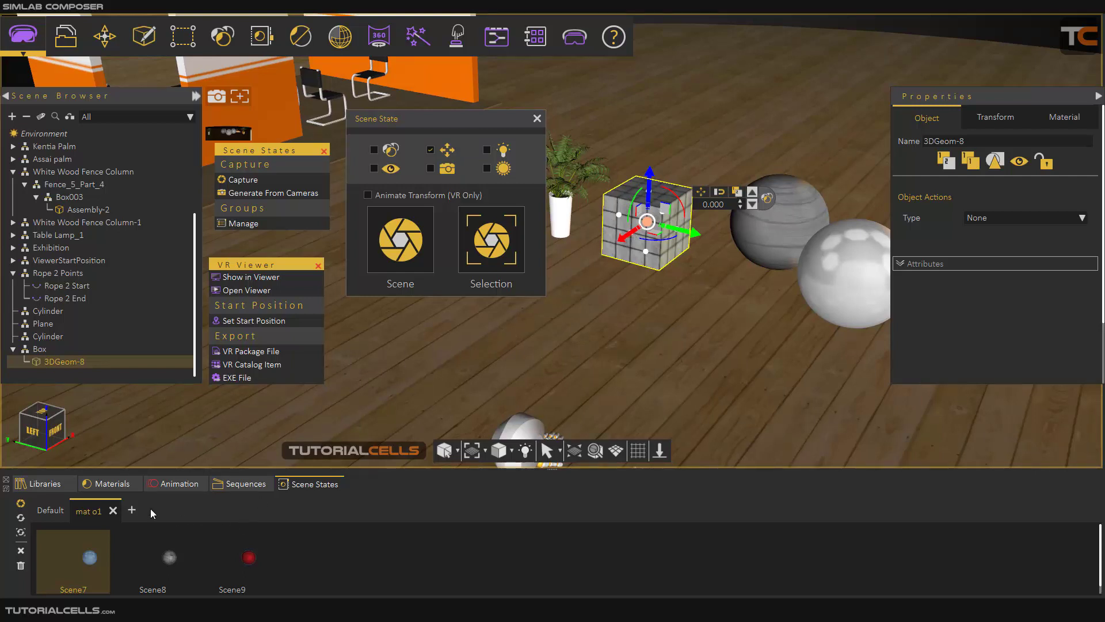
- Create a scene state group named "ob tra" and make it the active group
{"action": "left_click", "coordinate": [131, 509]}
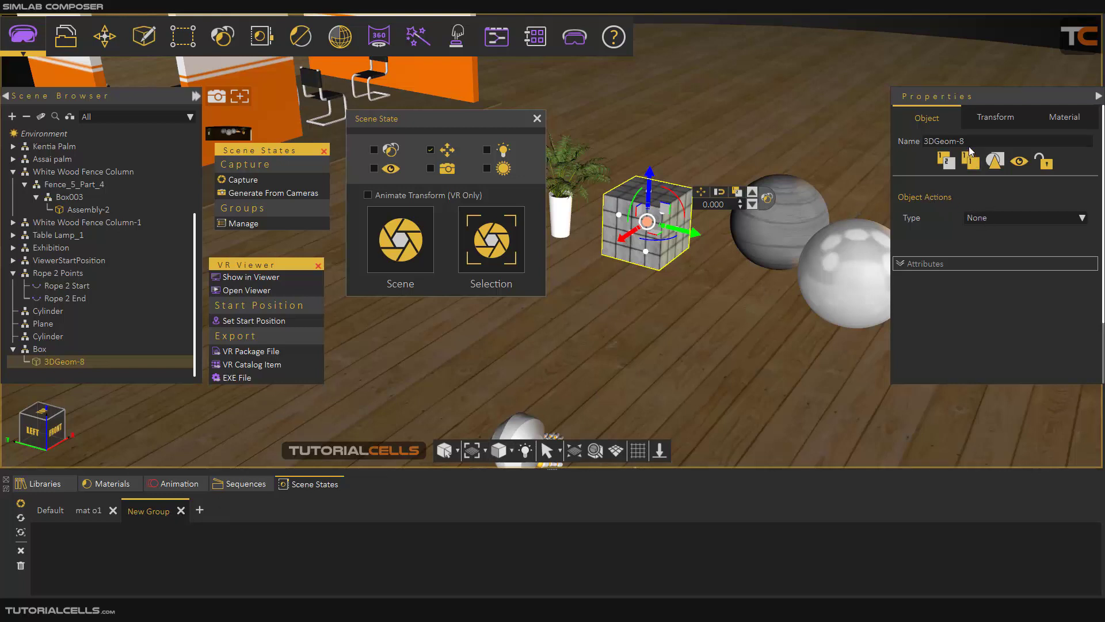
{"action": "left_click", "coordinate": [179, 510]}
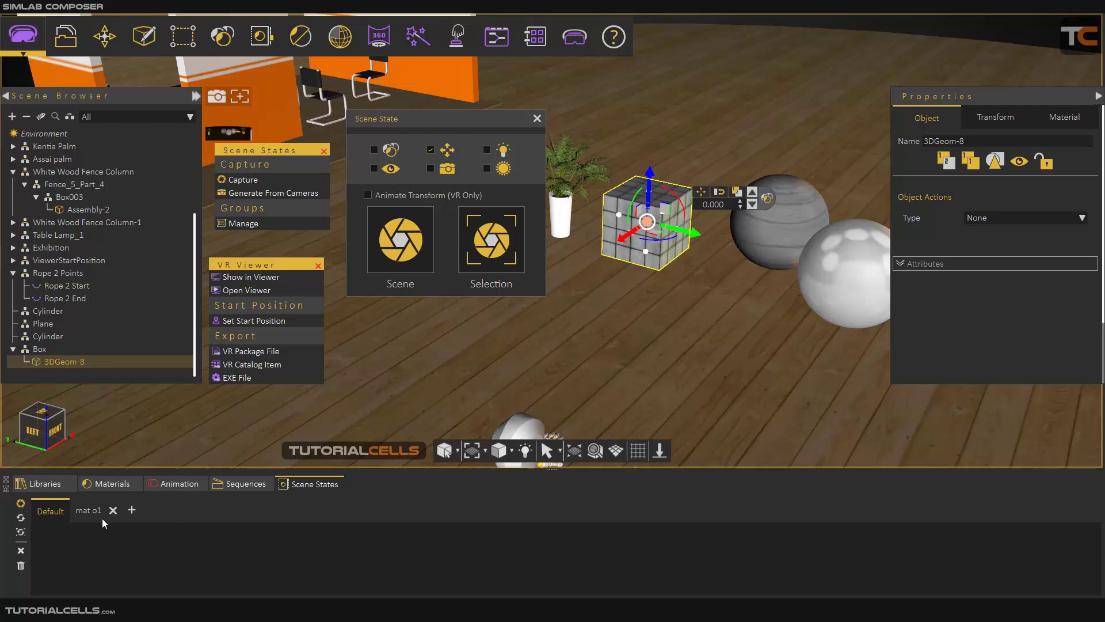
{"action": "left_click", "coordinate": [252, 223]}
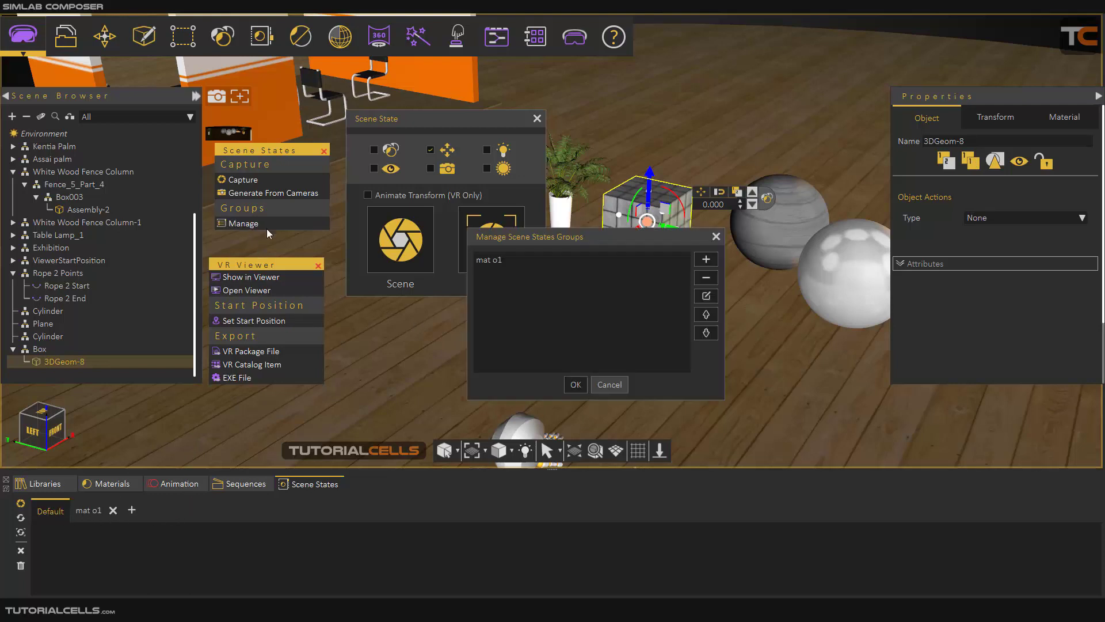
{"action": "left_click", "coordinate": [707, 260]}
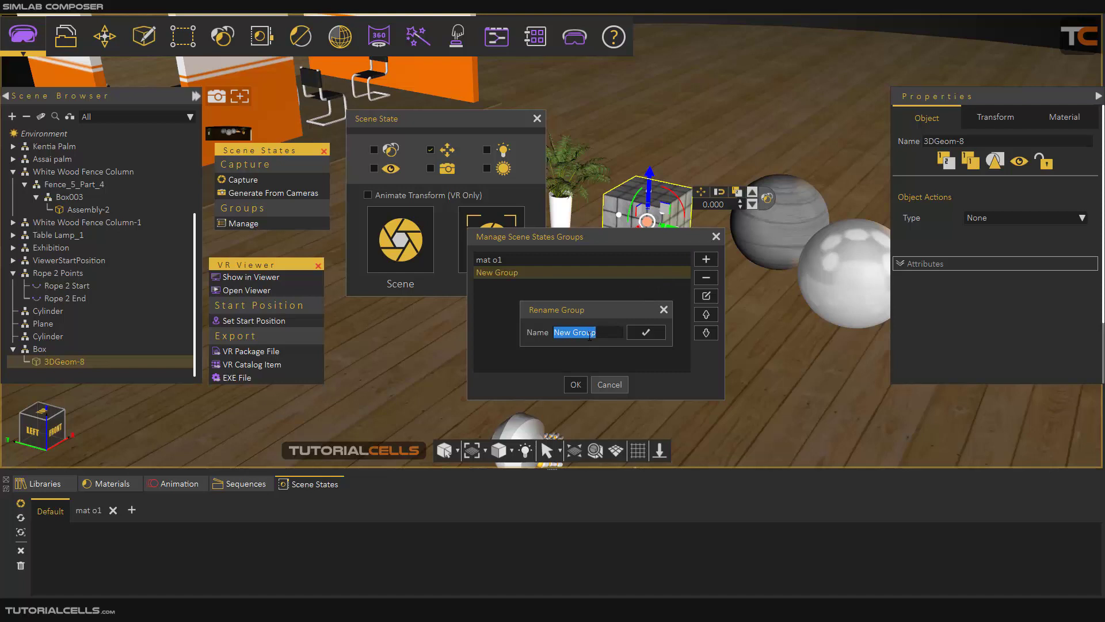
{"action": "type", "text": "c"}
{"action": "type", "text": "b tra"}
{"action": "left_click", "coordinate": [644, 332]}
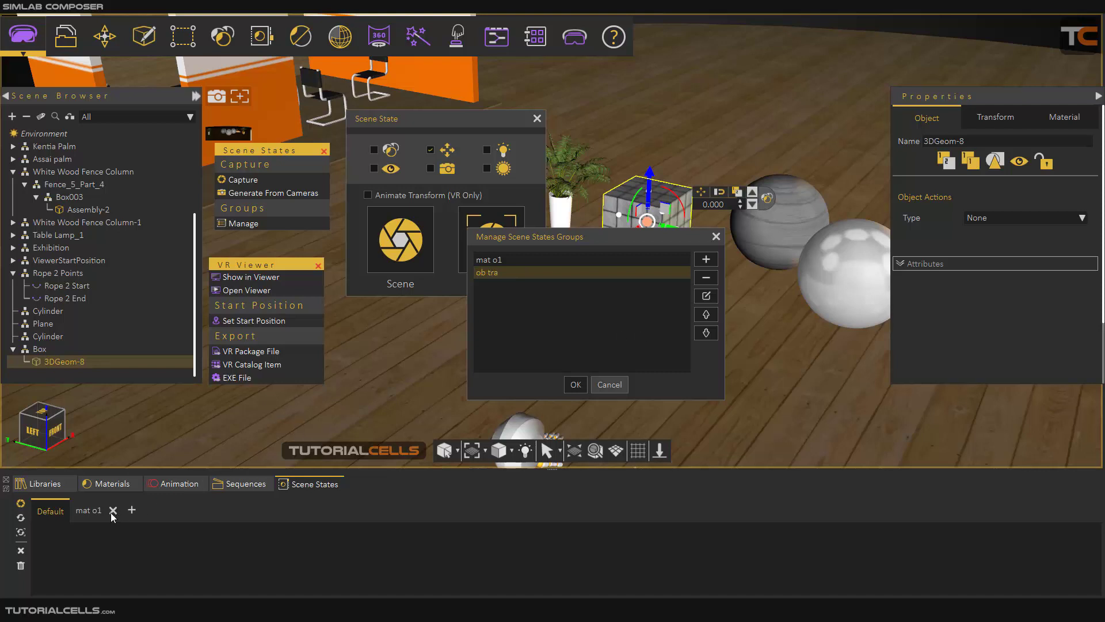
{"action": "left_click", "coordinate": [580, 384]}
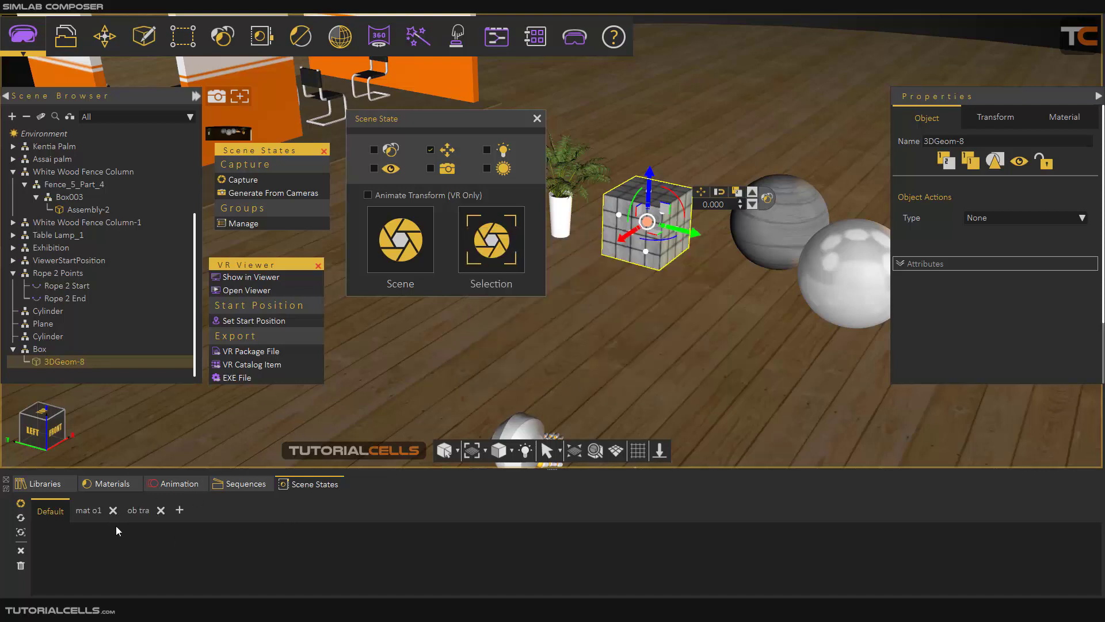
{"action": "left_click", "coordinate": [137, 519]}
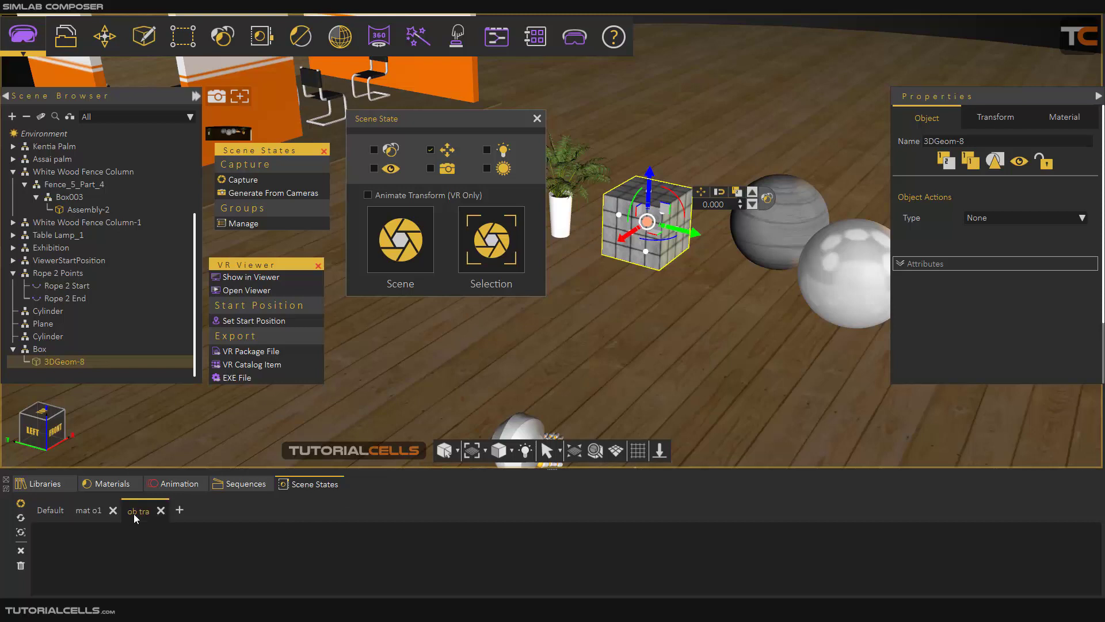
{"action": "left_click", "coordinate": [88, 512]}
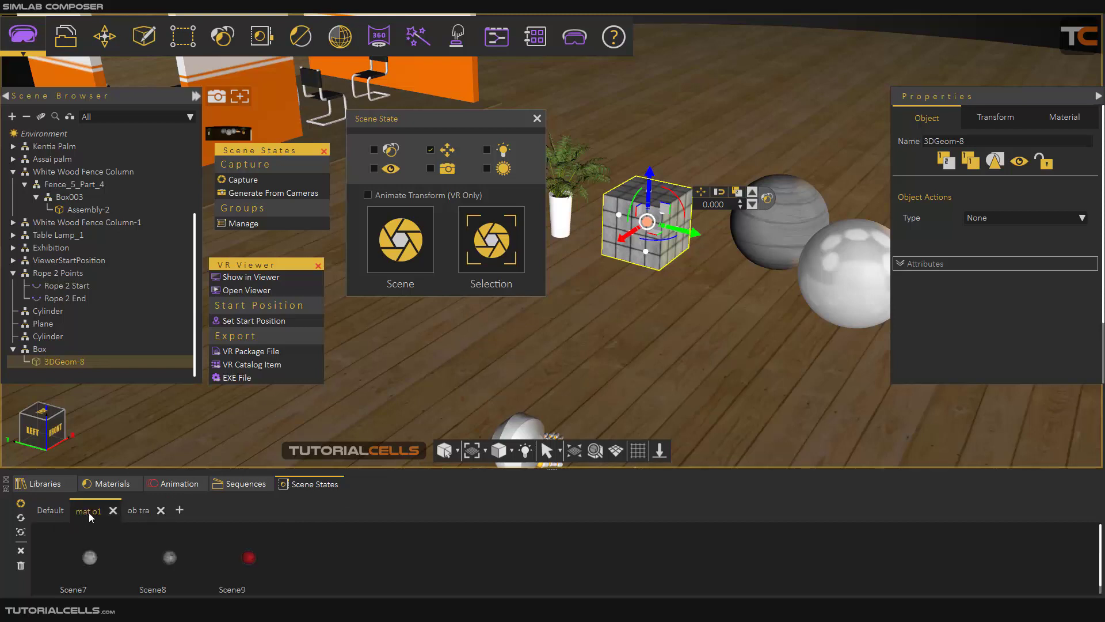
{"action": "left_click", "coordinate": [147, 512]}
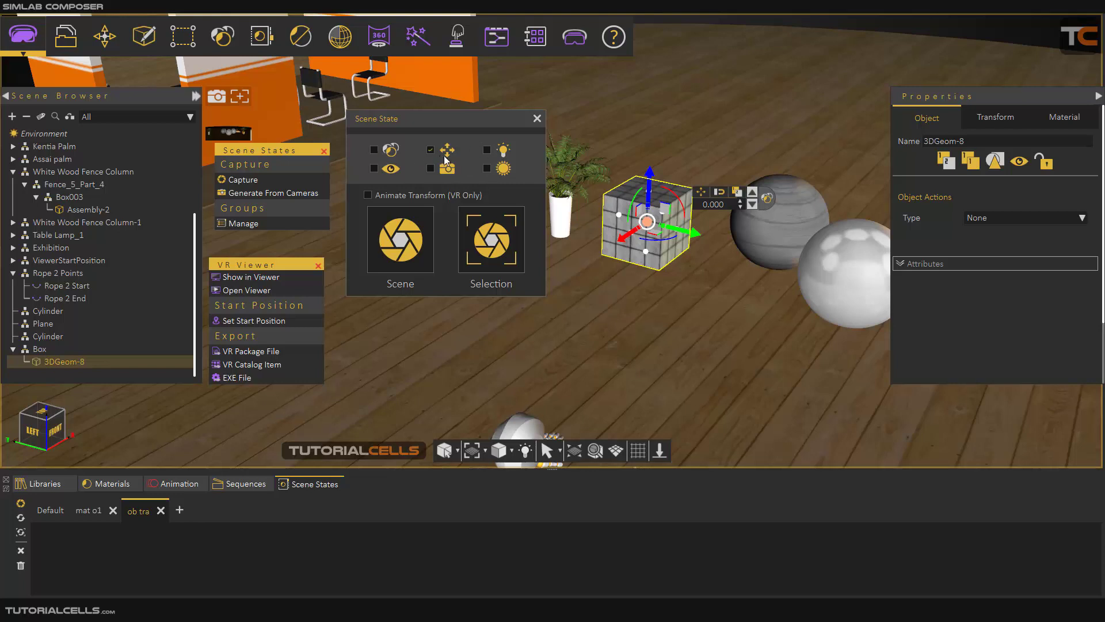
- Capture the selected cube's starting transform as a selection scene state in the "ob tra" group
{"action": "scroll", "coordinate": [643, 232], "scroll_direction": "up", "scroll_amount": 1}
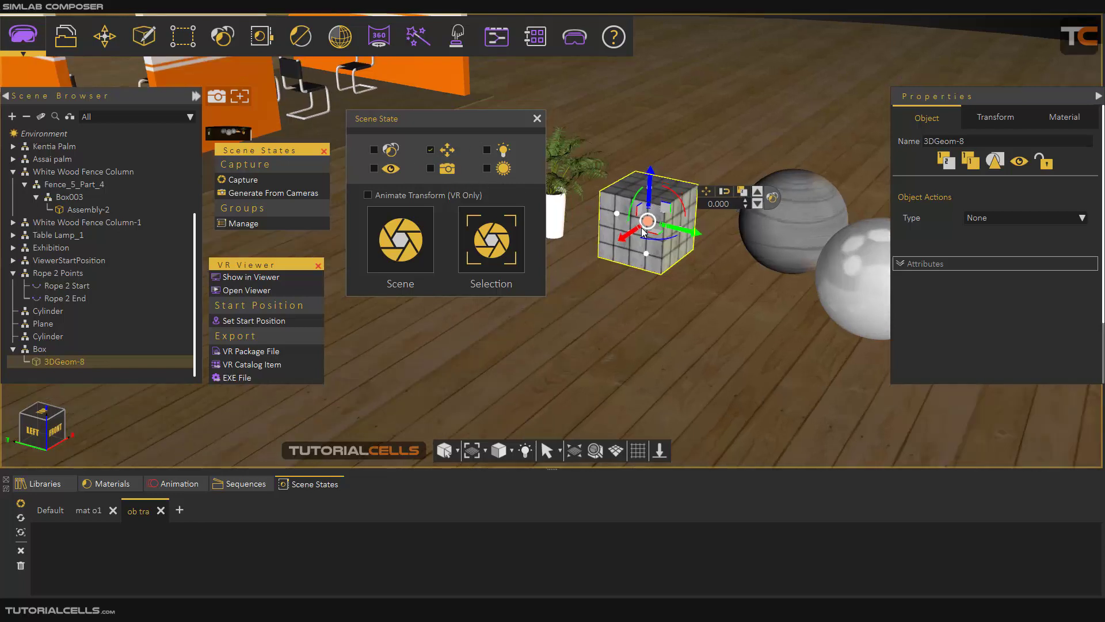
{"action": "scroll", "coordinate": [643, 232], "scroll_direction": "up", "scroll_amount": 1}
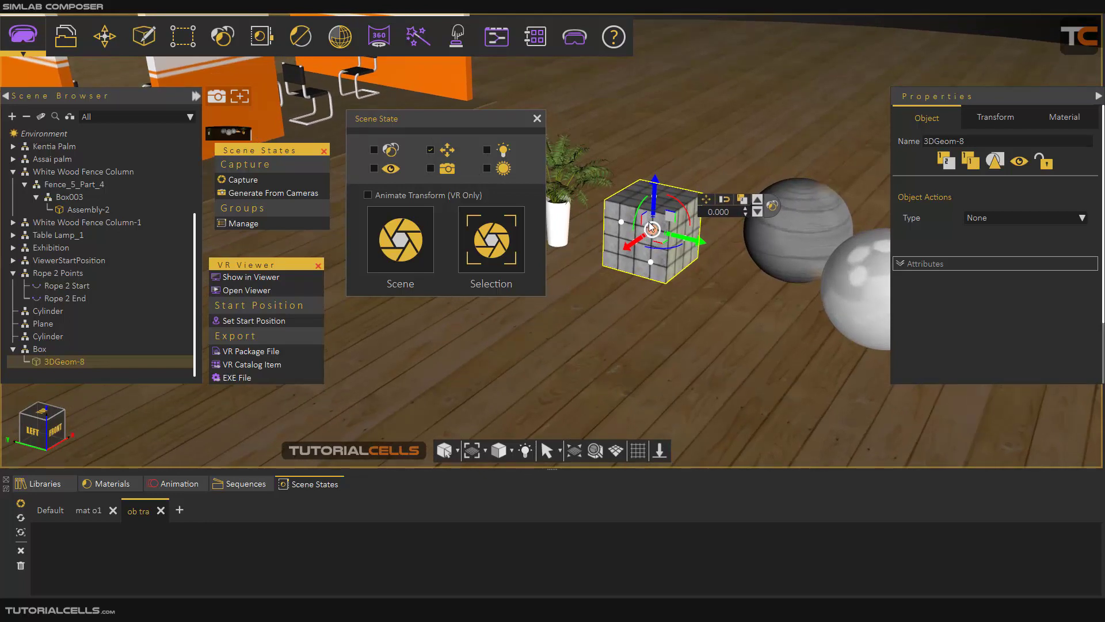
{"action": "left_click", "coordinate": [476, 243]}
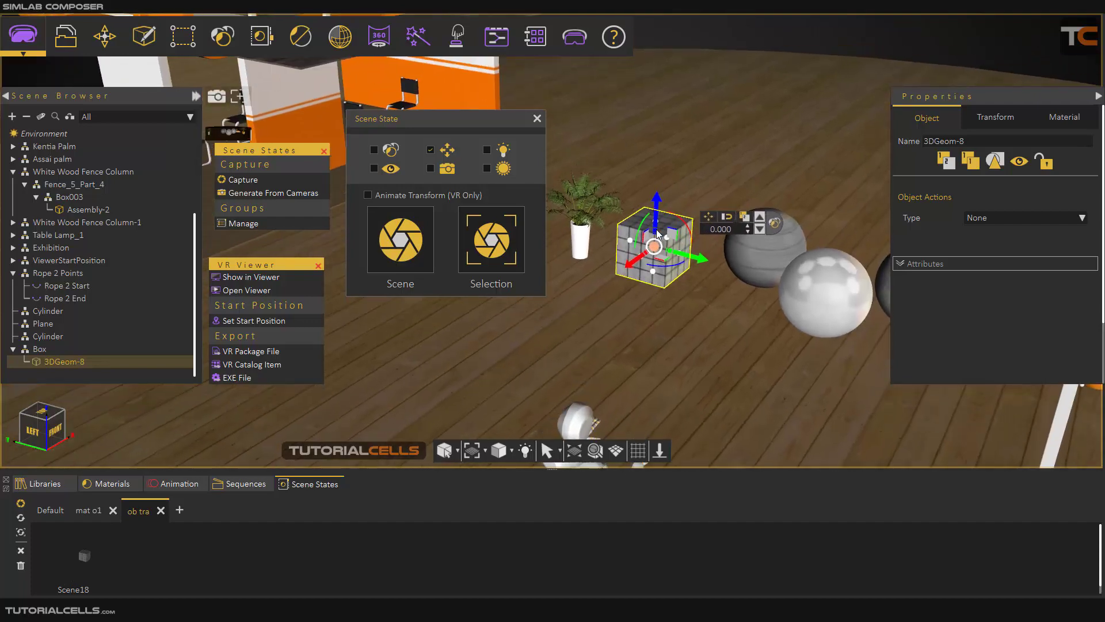
- Capture two more selection states of the cube: one raised and tilted about 22 degrees, and one also enlarged
{"action": "left_click_drag", "start_coordinate": [656, 218], "coordinate": [674, 151]}
{"action": "left_click", "coordinate": [503, 226]}
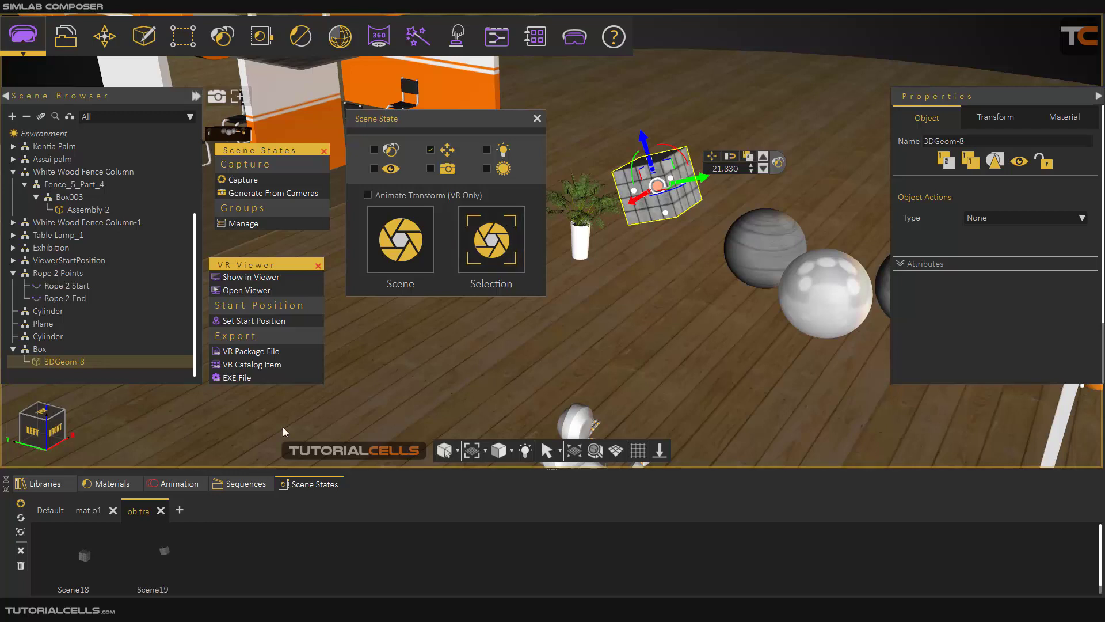
{"action": "middle_click_drag", "start_coordinate": [660, 168], "coordinate": [660, 205]}
{"action": "left_click_drag", "start_coordinate": [660, 204], "coordinate": [727, 160]}
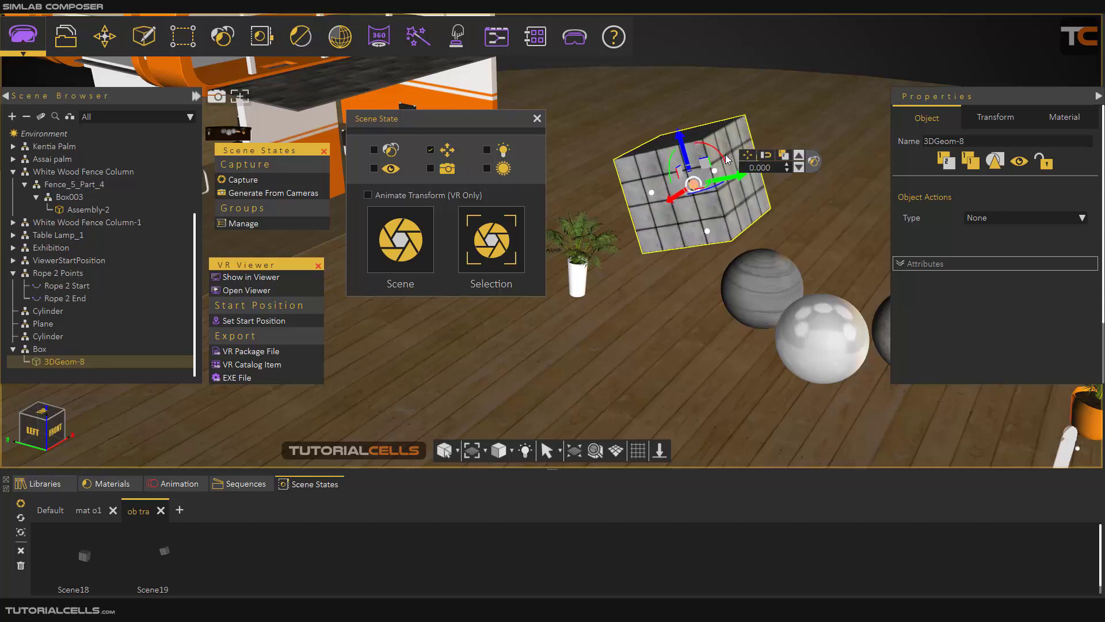
{"action": "left_click", "coordinate": [484, 247]}
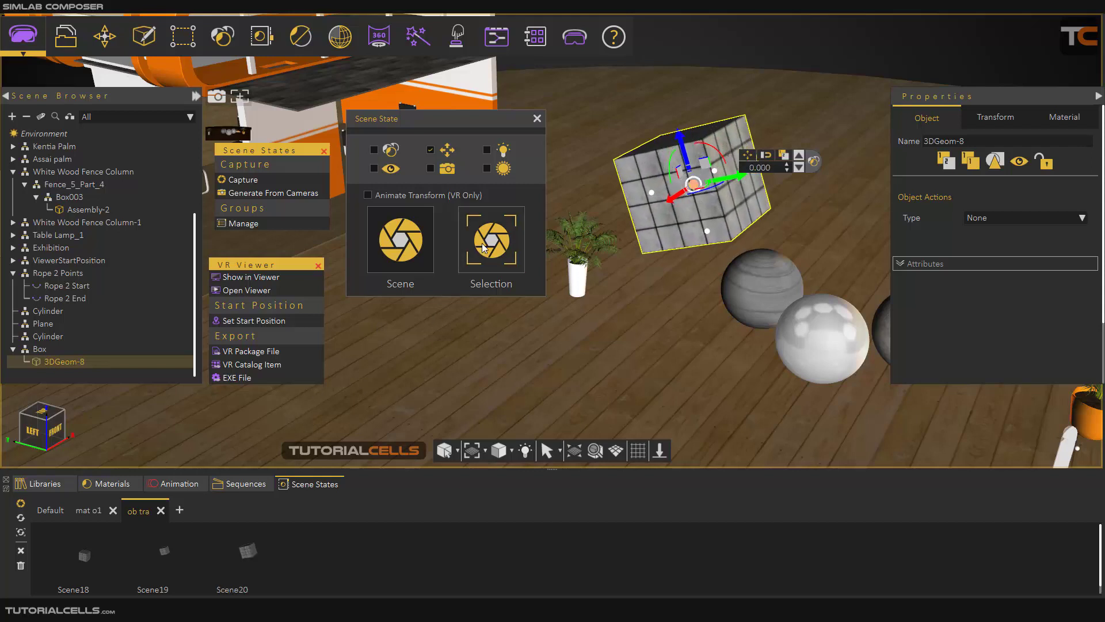
- Preview the cube's captured transform states Scene18, Scene19 and Scene20 in the scene, ending on Scene20
{"action": "left_click", "coordinate": [167, 561]}
{"action": "left_click", "coordinate": [107, 557]}
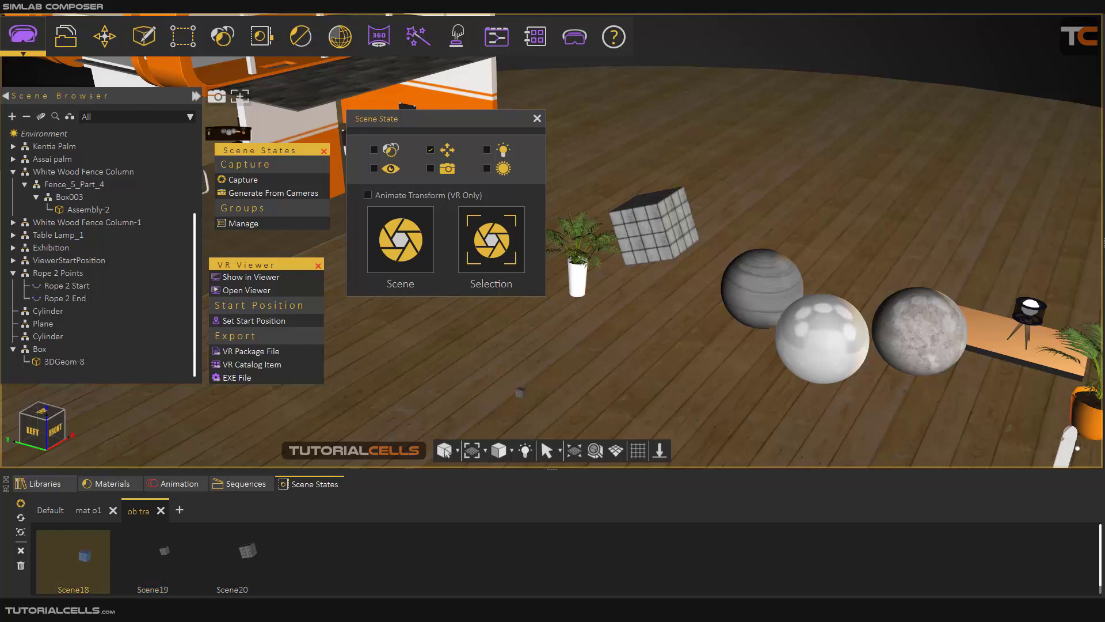
{"action": "left_click", "coordinate": [164, 547]}
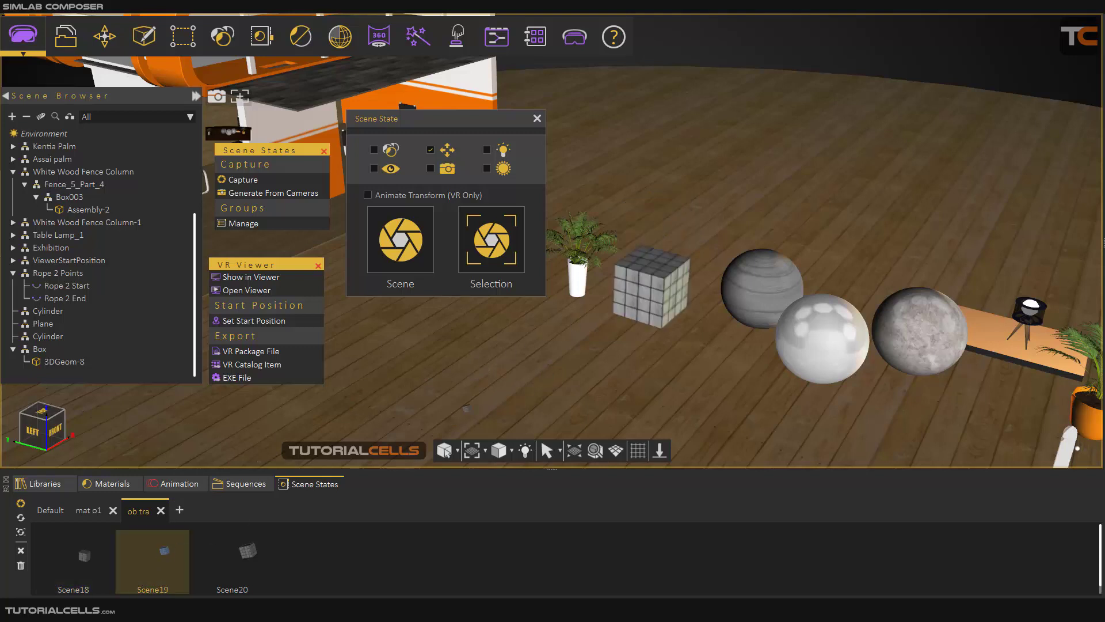
{"action": "left_click", "coordinate": [236, 552]}
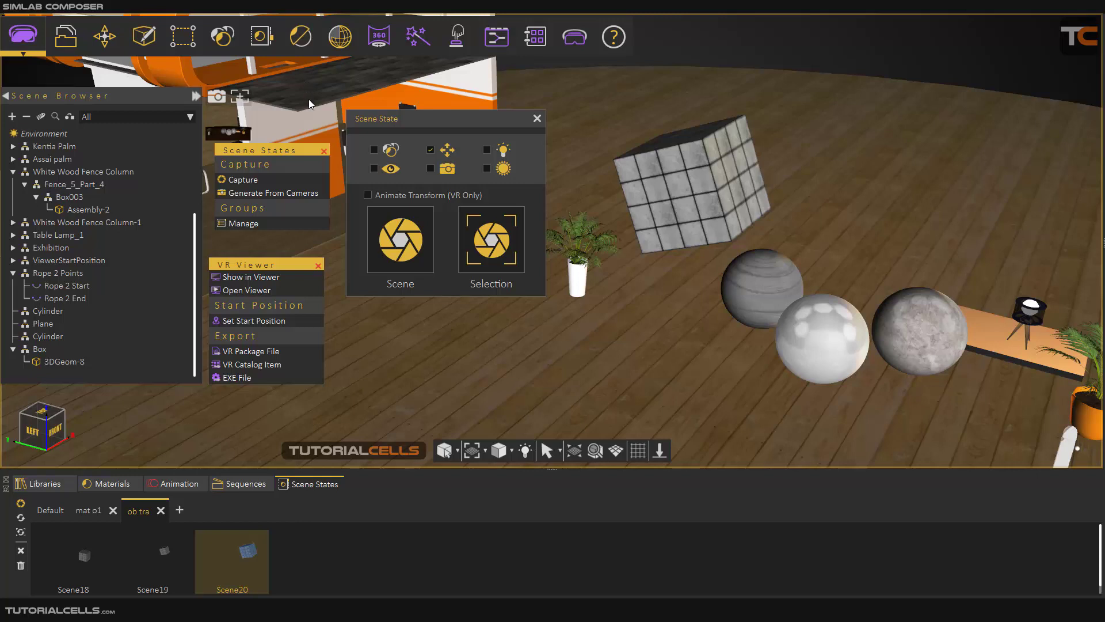
- Add a VR Scene State Lister near the potted plant beside the cube and stretch it to a depth of about 1.42
{"action": "left_click", "coordinate": [300, 48]}
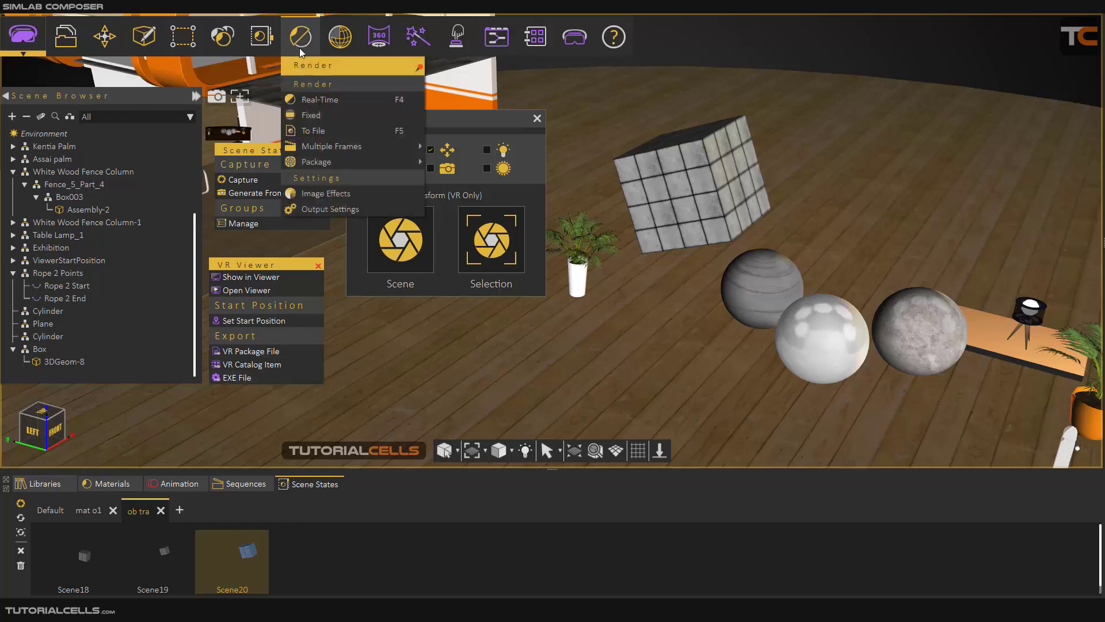
{"action": "left_click", "coordinate": [418, 40]}
{"action": "left_click", "coordinate": [450, 350]}
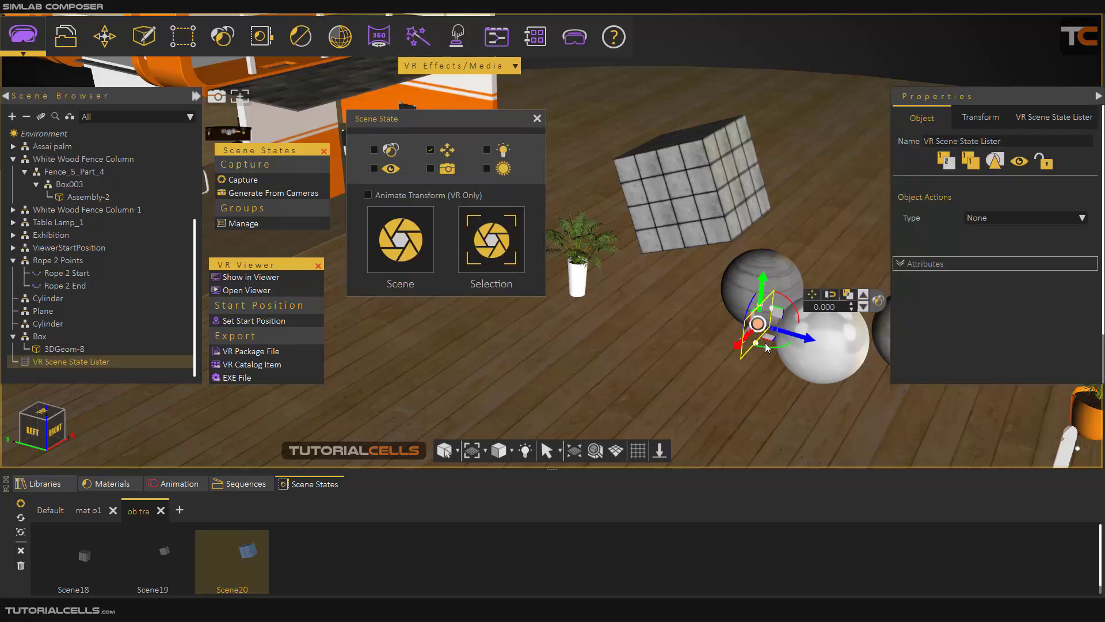
{"action": "left_click_drag", "start_coordinate": [768, 346], "coordinate": [575, 239]}
{"action": "middle_click_drag", "start_coordinate": [574, 239], "coordinate": [580, 244]}
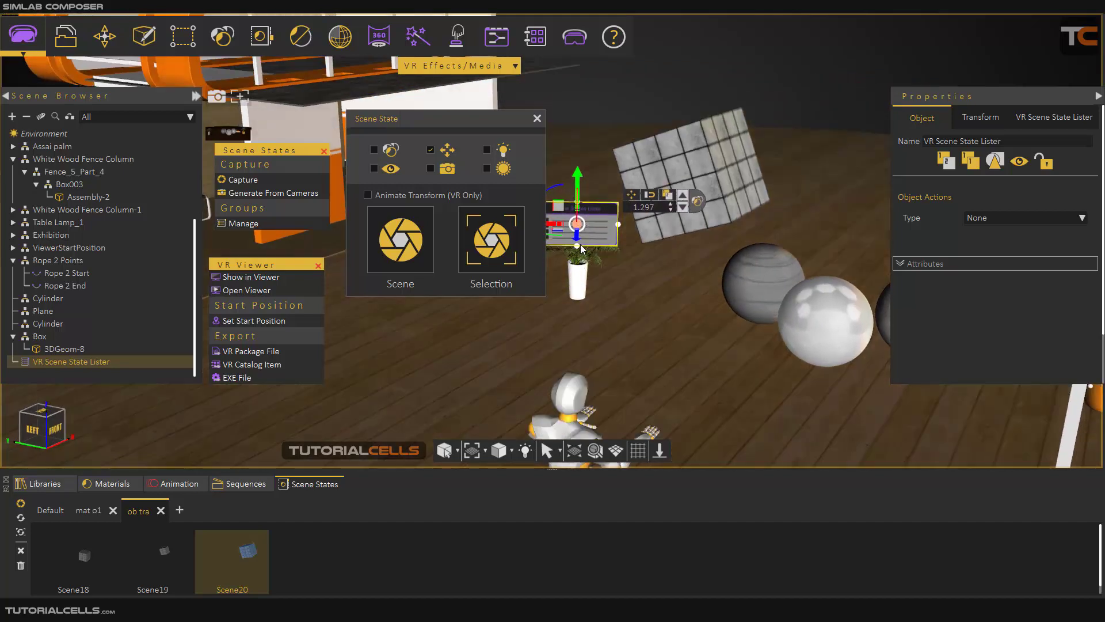
{"action": "left_click_drag", "start_coordinate": [578, 246], "coordinate": [578, 293]}
{"action": "left_click", "coordinate": [1034, 120]}
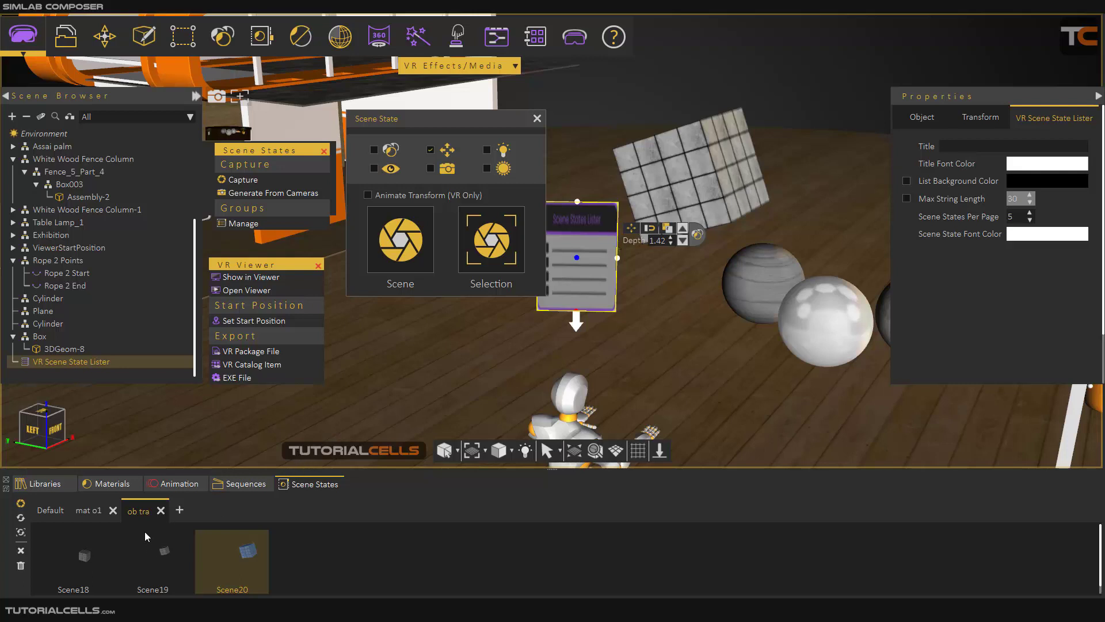
- Test the scene state lister on the cube in the VR viewer and leave it without saving the scene
{"action": "left_click", "coordinate": [537, 118]}
{"action": "left_click", "coordinate": [565, 46]}
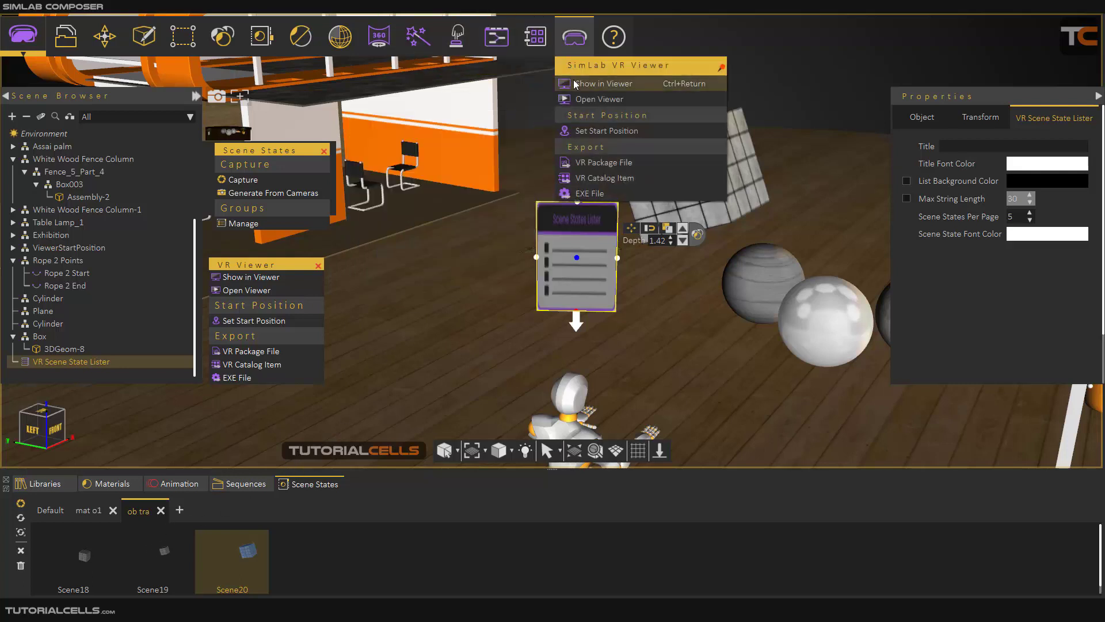
{"action": "left_click", "coordinate": [575, 83]}
{"action": "left_click", "coordinate": [412, 256]}
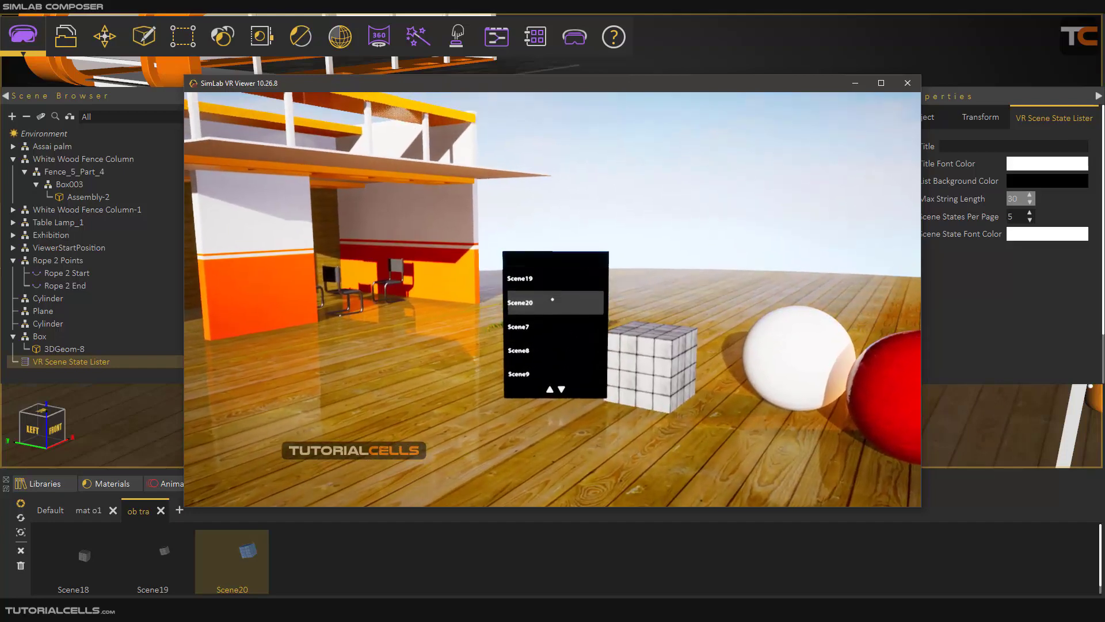
{"action": "key", "text": "Escape"}
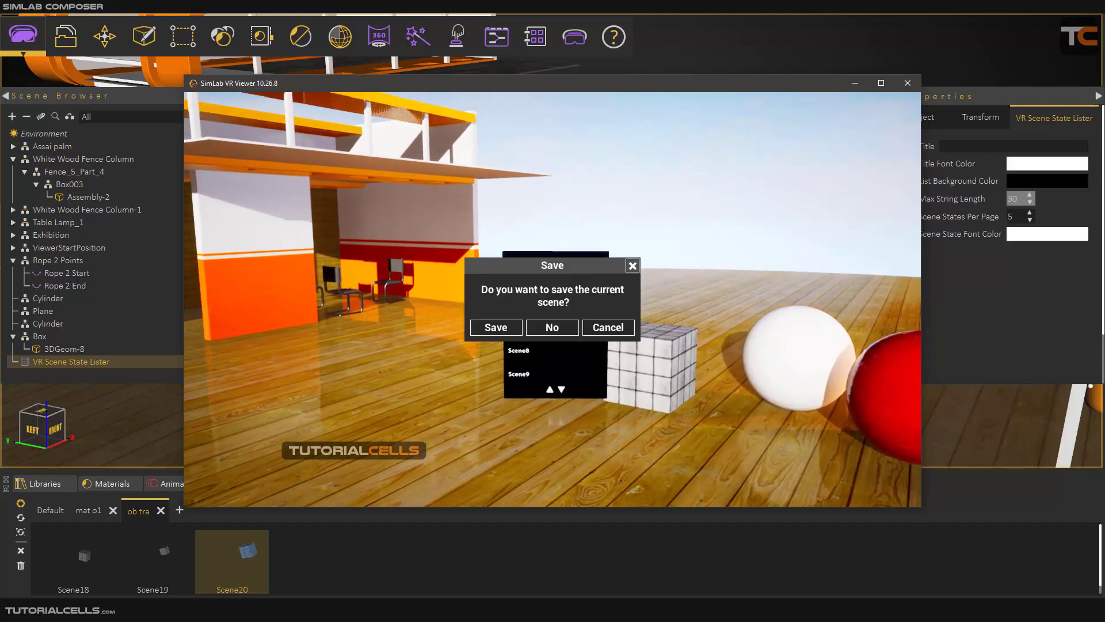
{"action": "left_click", "coordinate": [564, 326]}
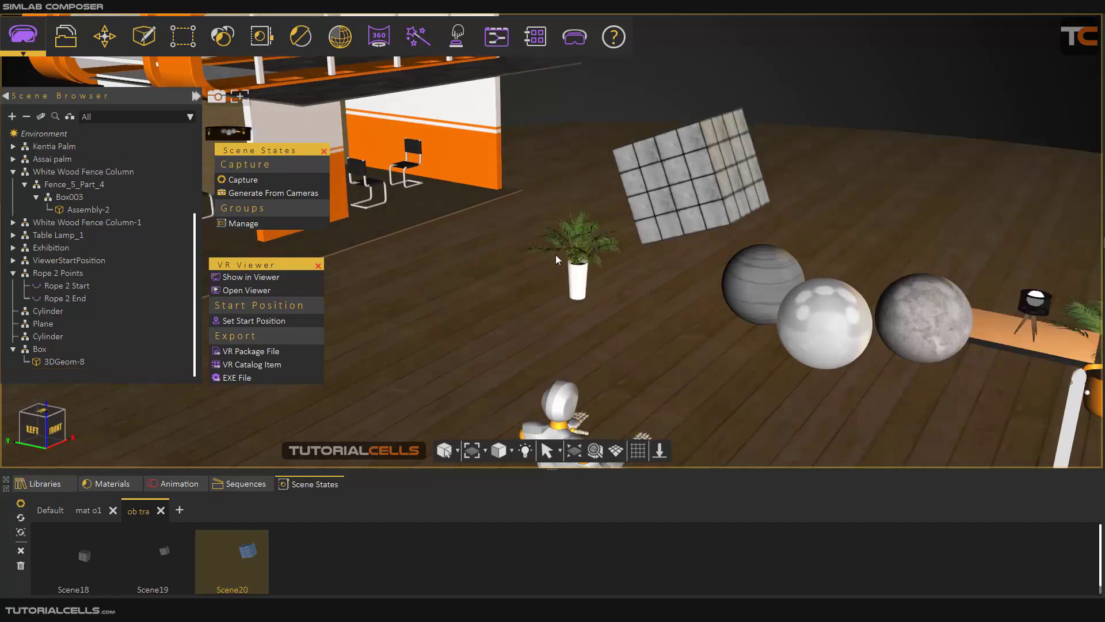
- Restore the cube to its Scene18 transform and check the object actions of the white sphere and the cube
{"action": "left_click", "coordinate": [71, 575]}
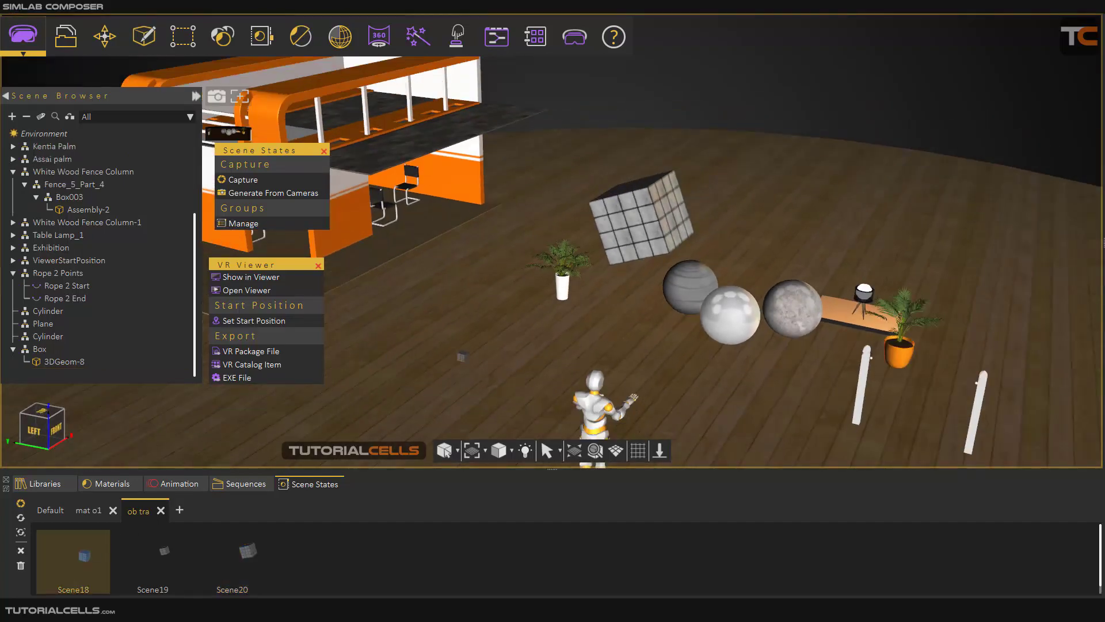
{"action": "left_click", "coordinate": [734, 309]}
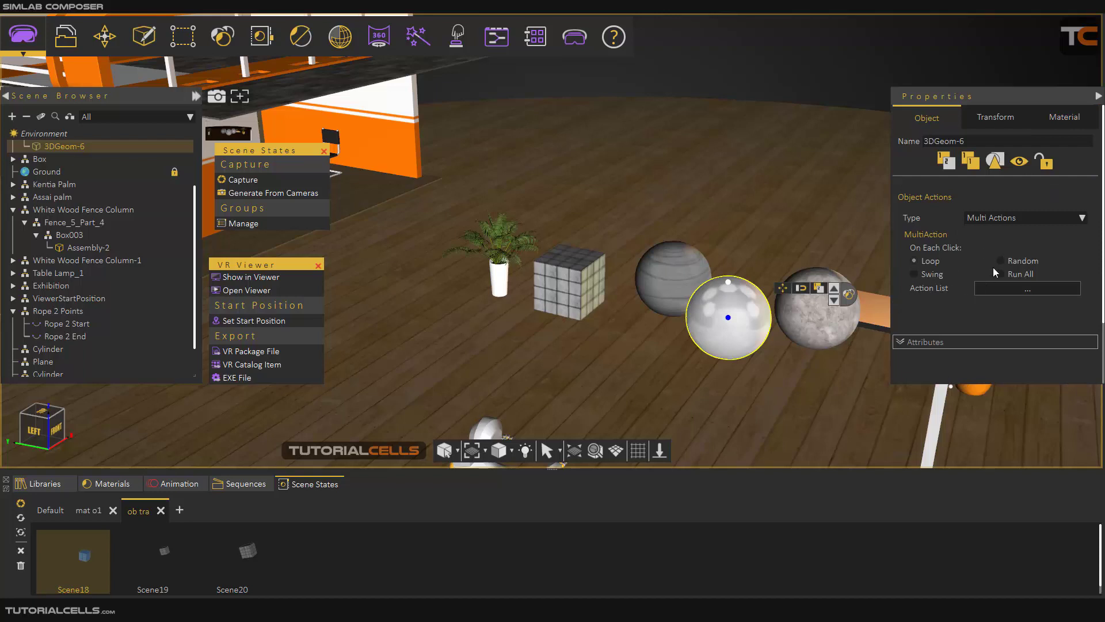
{"action": "left_click", "coordinate": [557, 284]}
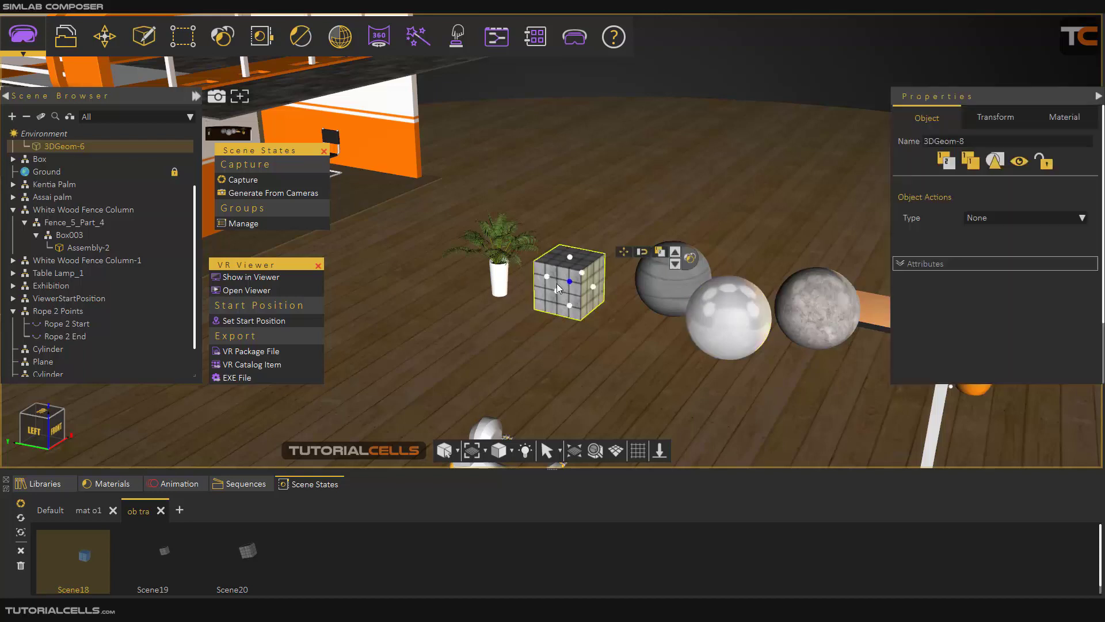
{"action": "left_click", "coordinate": [546, 76]}
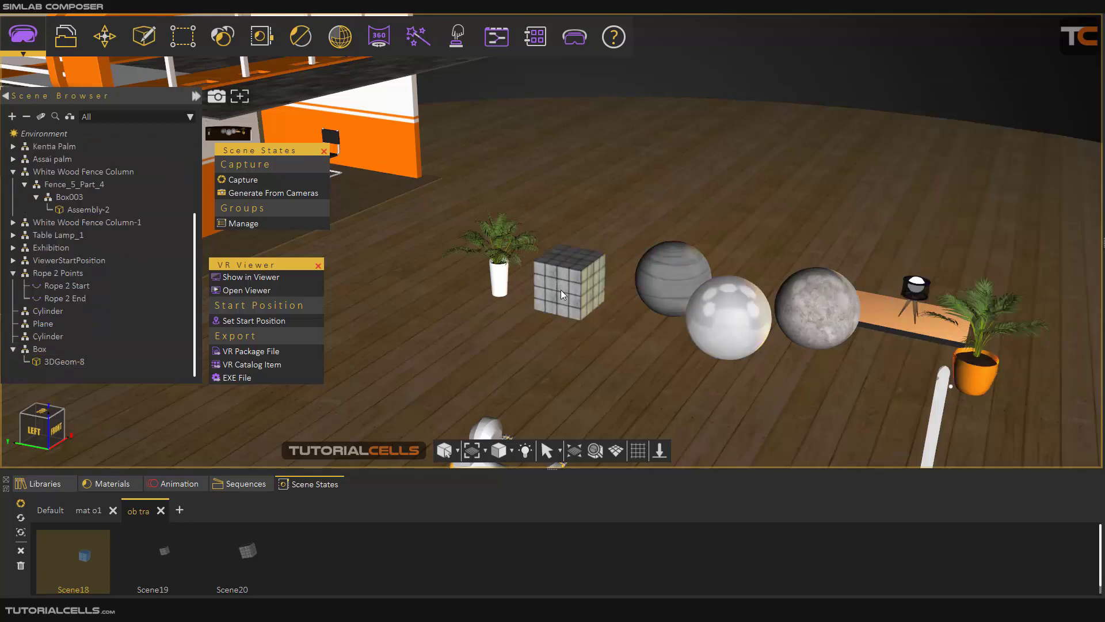
- Open the scene state capture options and record visibility instead of transform
{"action": "scroll", "coordinate": [561, 293], "scroll_direction": "up", "scroll_amount": 2}
{"action": "left_click", "coordinate": [274, 178]}
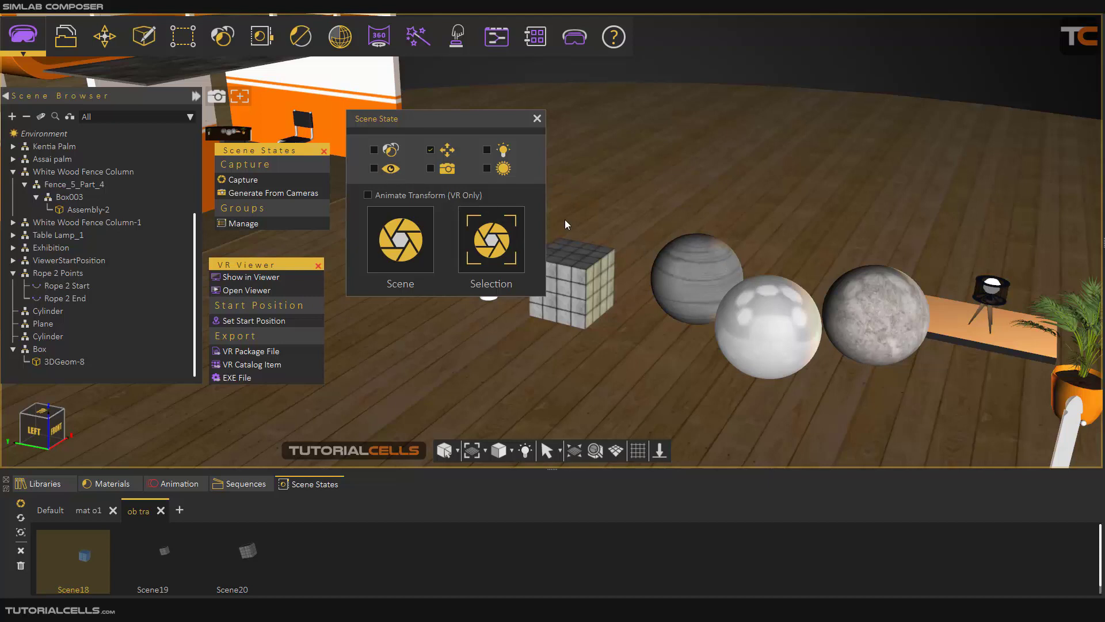
{"action": "left_click_drag", "start_coordinate": [565, 219], "coordinate": [672, 222]}
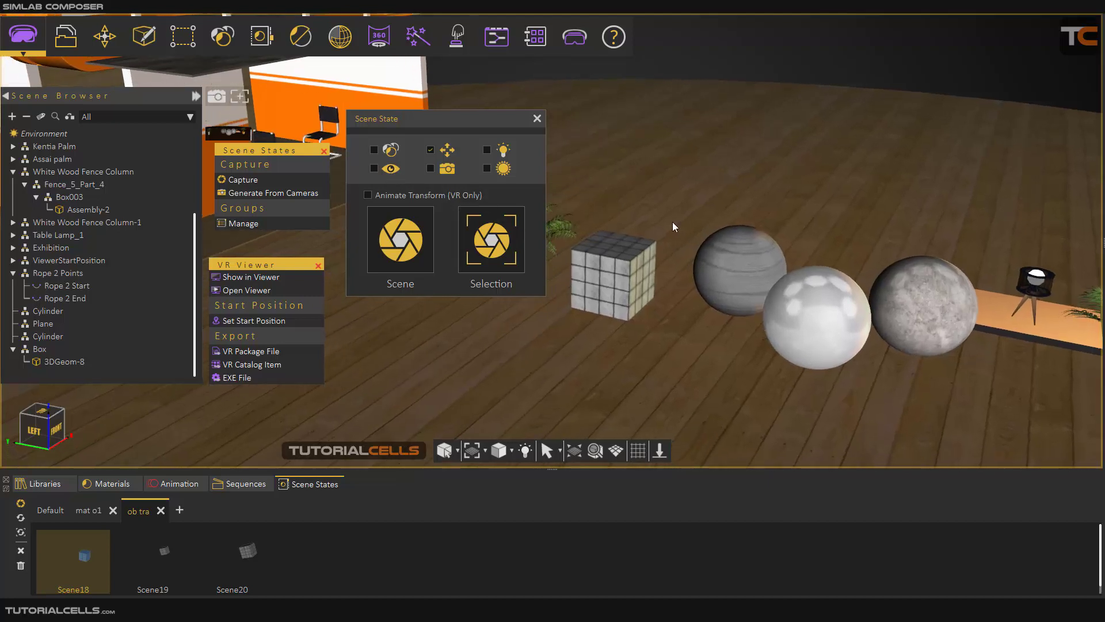
{"action": "left_click", "coordinate": [374, 169]}
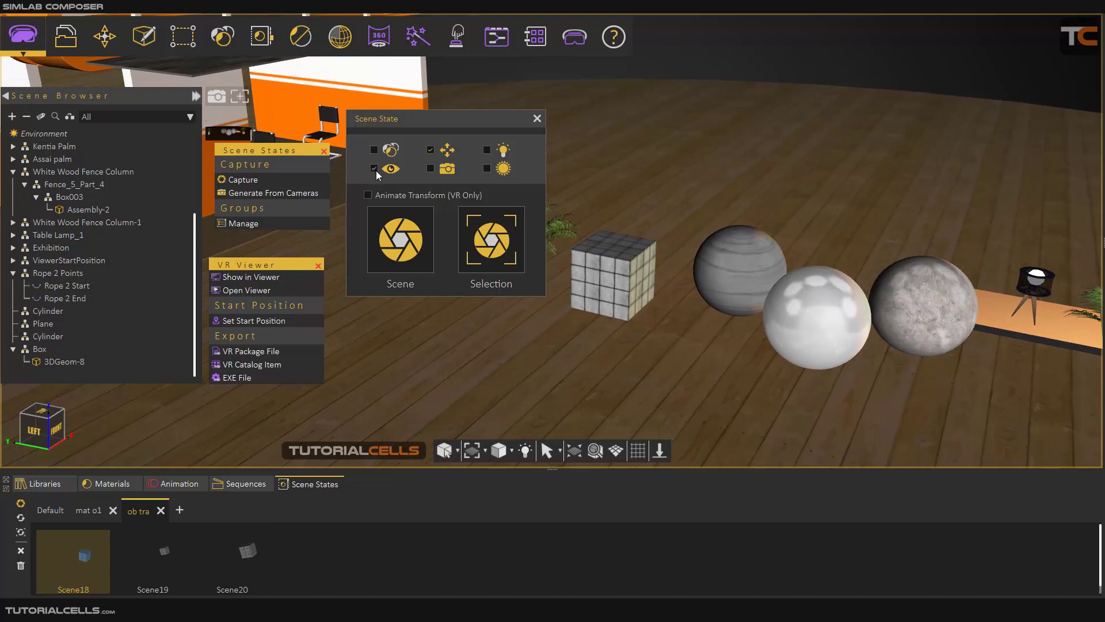
{"action": "left_click", "coordinate": [430, 150]}
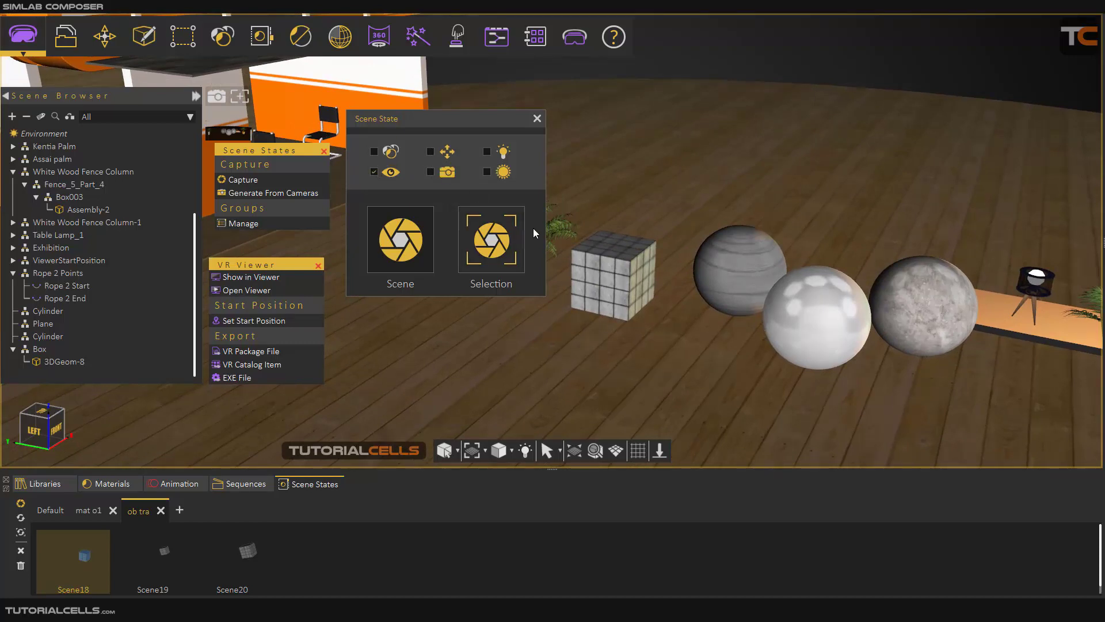
- Hide the dark striped sphere behind the white one and show it again
{"action": "left_click", "coordinate": [716, 269]}
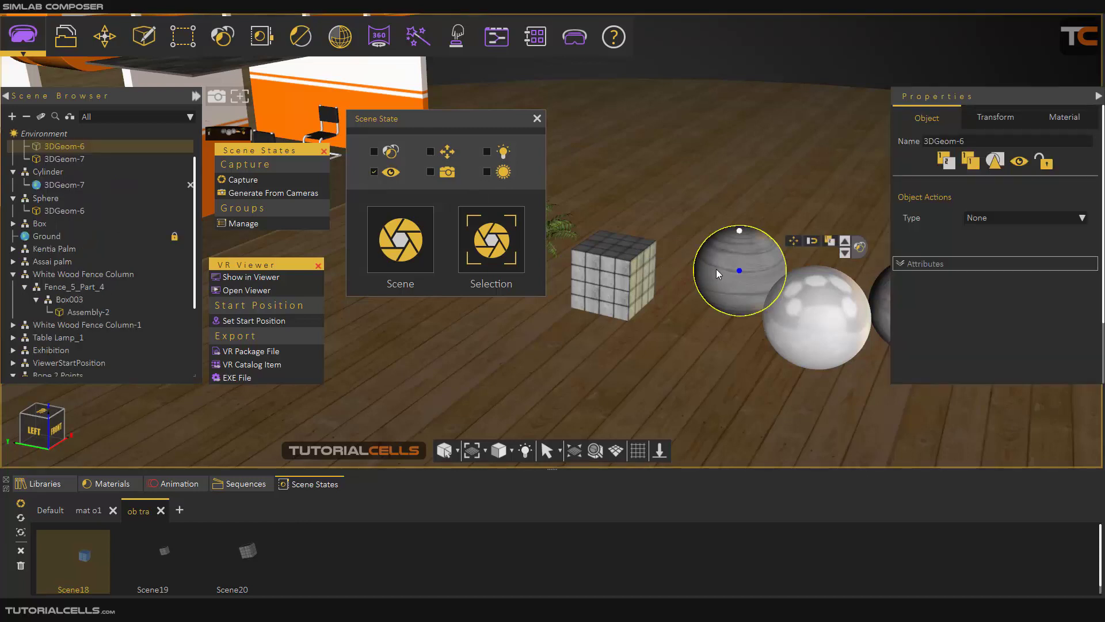
{"action": "left_click", "coordinate": [1018, 162]}
{"action": "left_click", "coordinate": [1019, 162]}
{"action": "left_click_drag", "start_coordinate": [661, 267], "coordinate": [558, 255]}
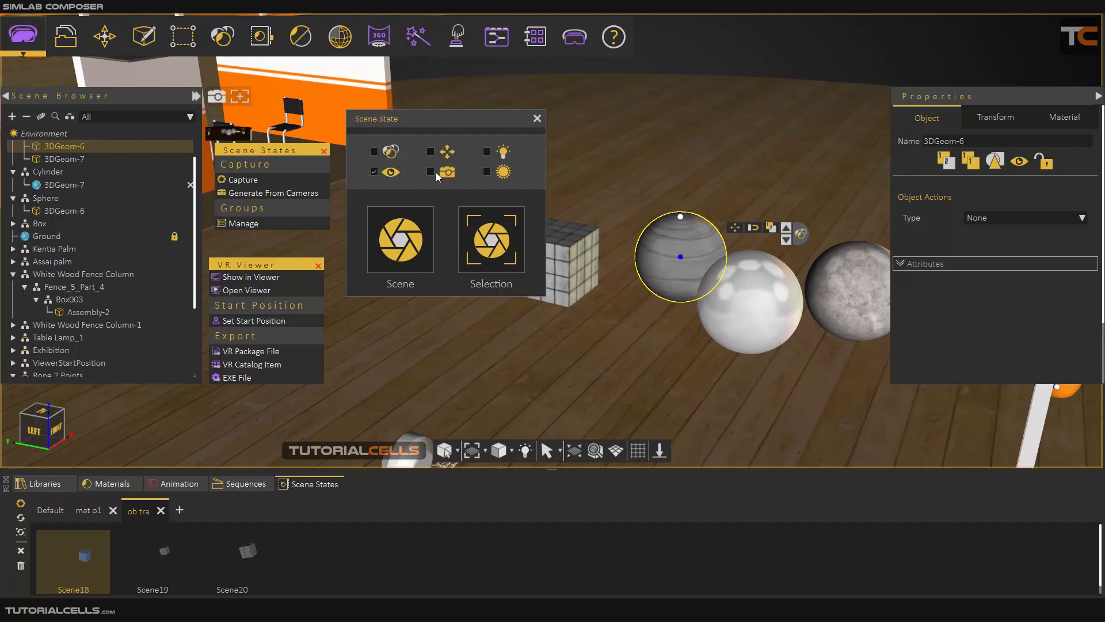
- Capture a whole-scene camera state framing the chairs inside the orange exhibition booth, with camera as the only recorded property
{"action": "scroll", "coordinate": [634, 265], "scroll_direction": "down", "scroll_amount": 5}
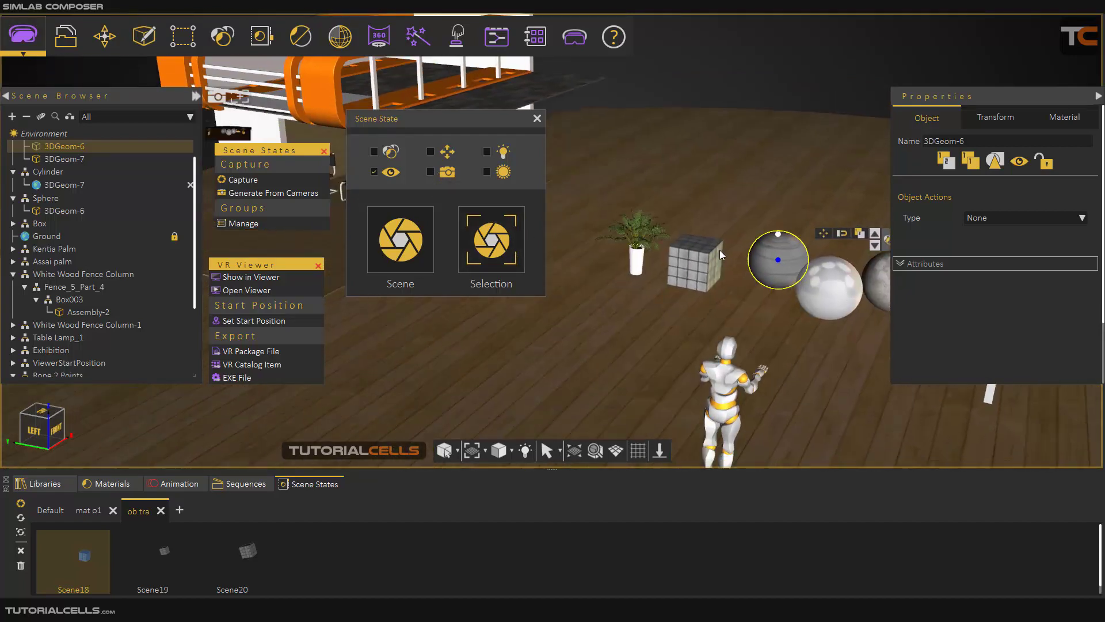
{"action": "scroll", "coordinate": [709, 282], "scroll_direction": "up", "scroll_amount": 5}
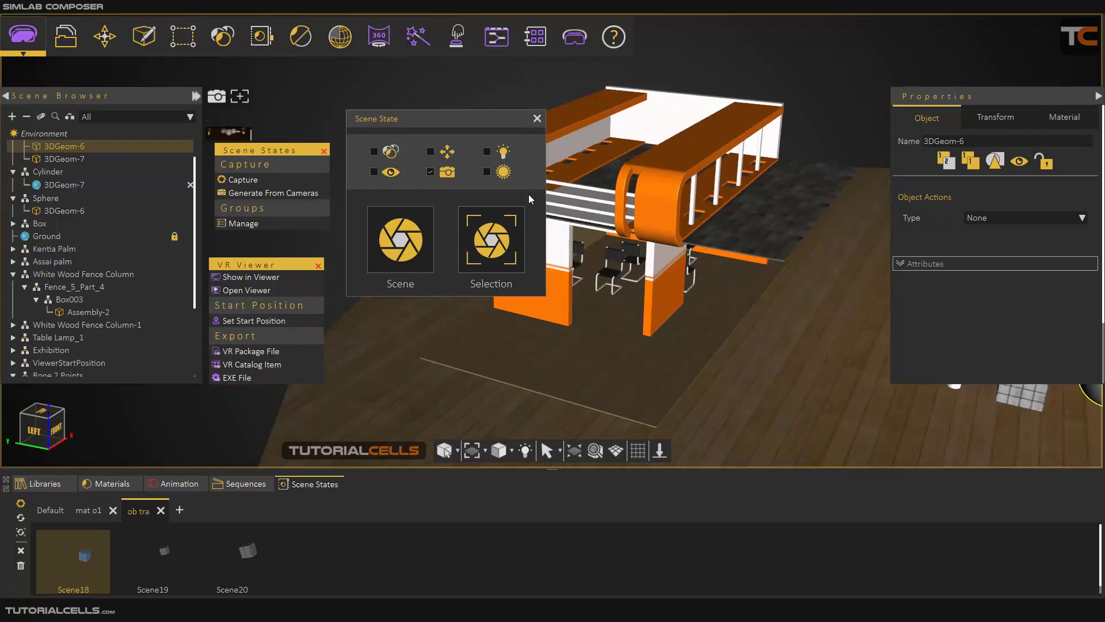
{"action": "scroll", "coordinate": [806, 276], "scroll_direction": "up", "scroll_amount": 5}
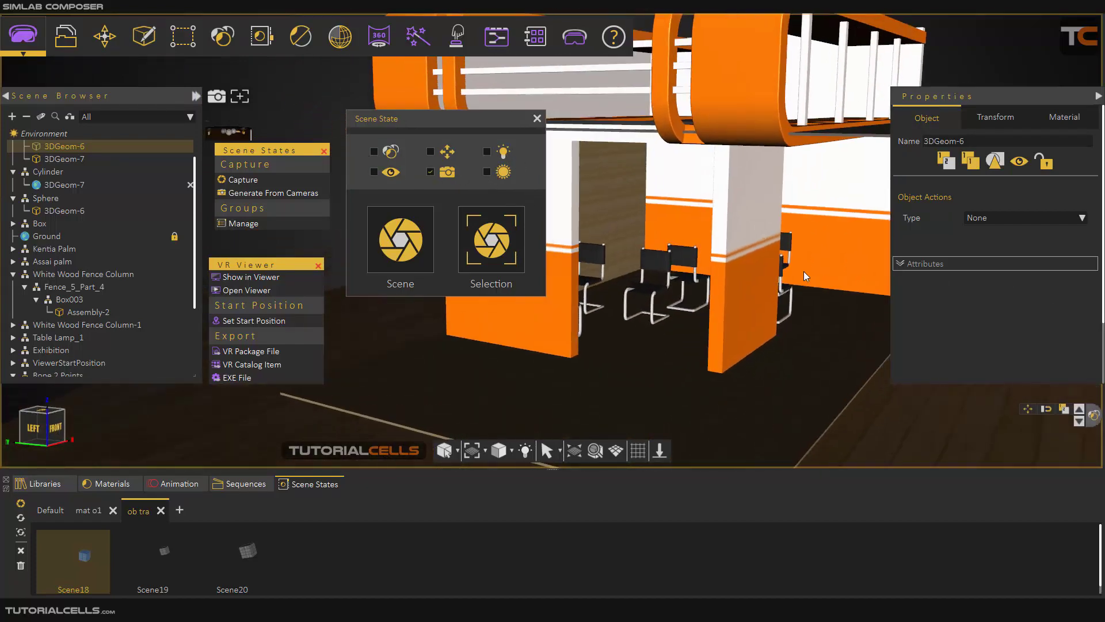
{"action": "scroll", "coordinate": [806, 277], "scroll_direction": "up", "scroll_amount": 5}
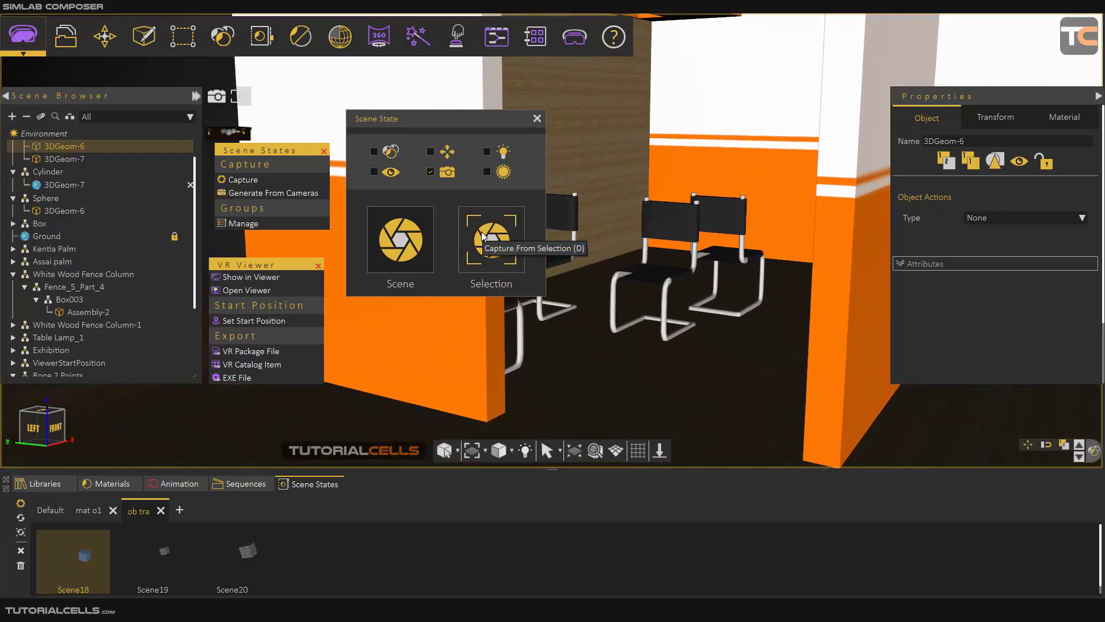
{"action": "scroll", "coordinate": [109, 292], "scroll_direction": "down", "scroll_amount": 3}
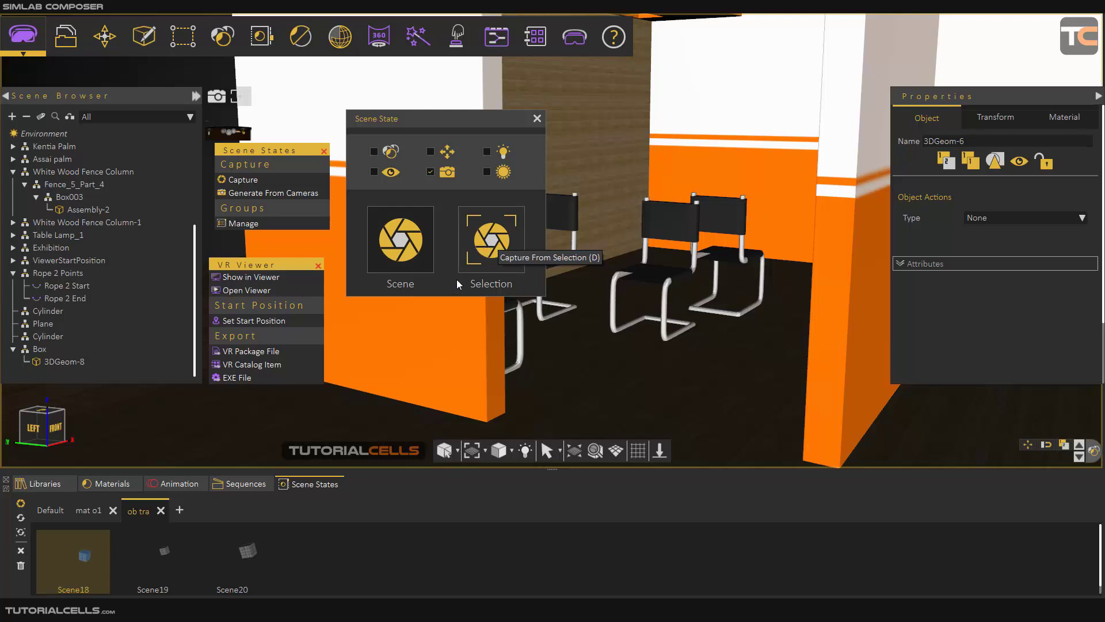
{"action": "left_click", "coordinate": [403, 246]}
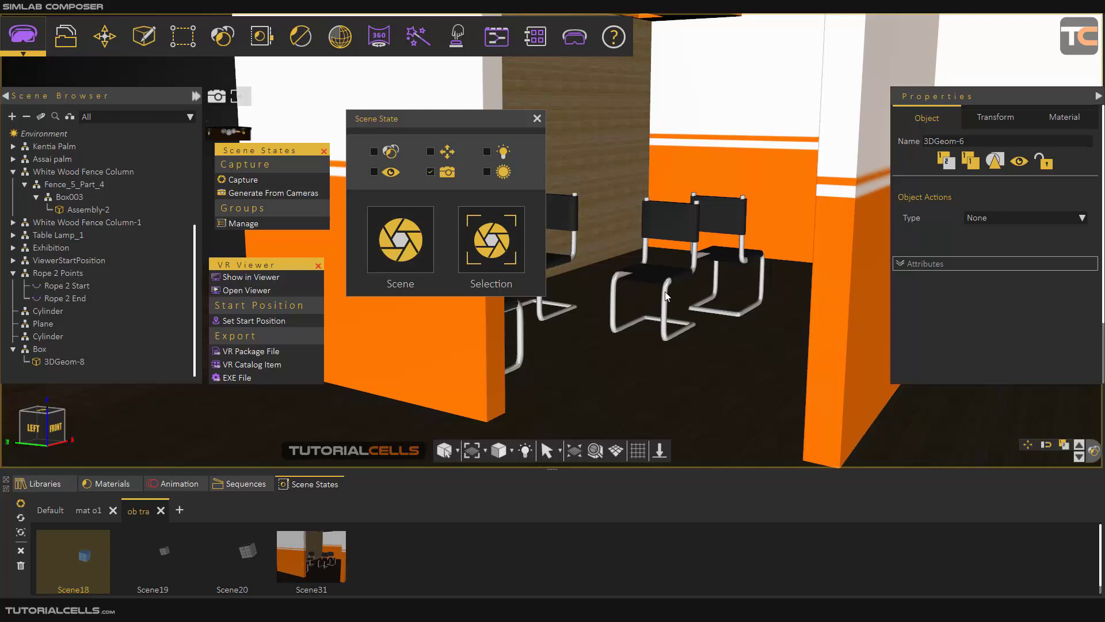
- Capture a second camera state with a close view of the spheres and preview both camera states
{"action": "scroll", "coordinate": [666, 296], "scroll_direction": "down", "scroll_amount": 10}
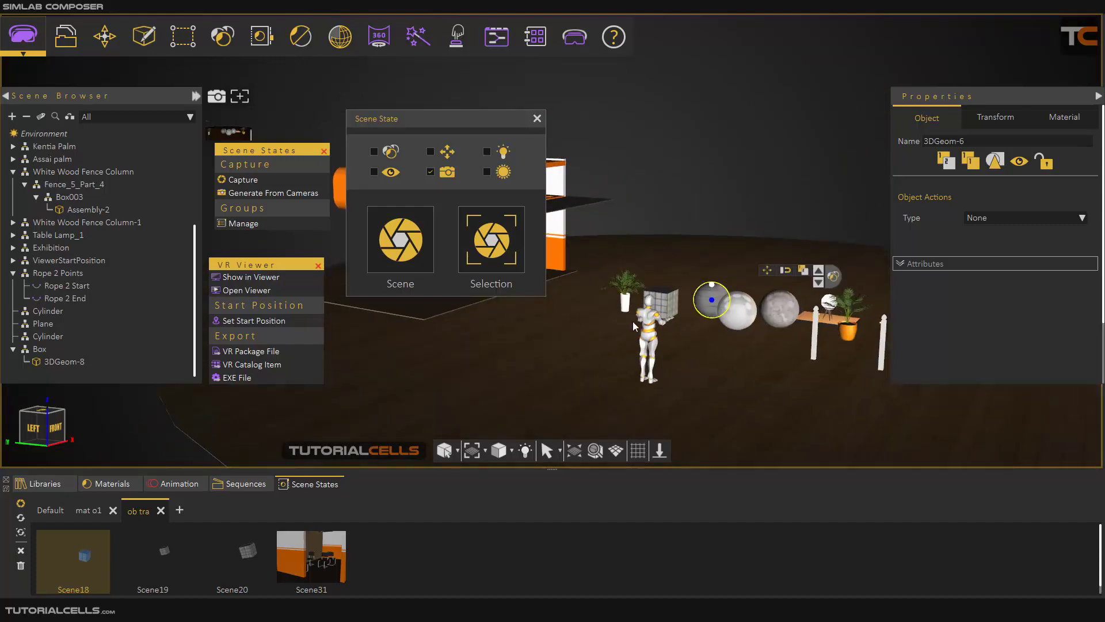
{"action": "scroll", "coordinate": [633, 325], "scroll_direction": "up", "scroll_amount": 10}
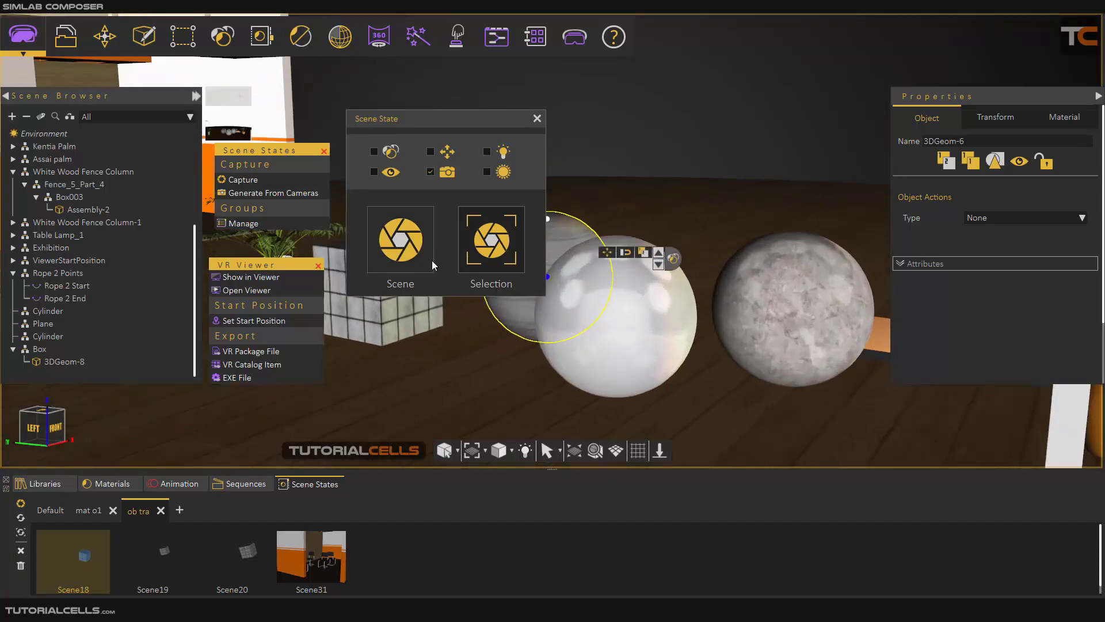
{"action": "left_click", "coordinate": [431, 265]}
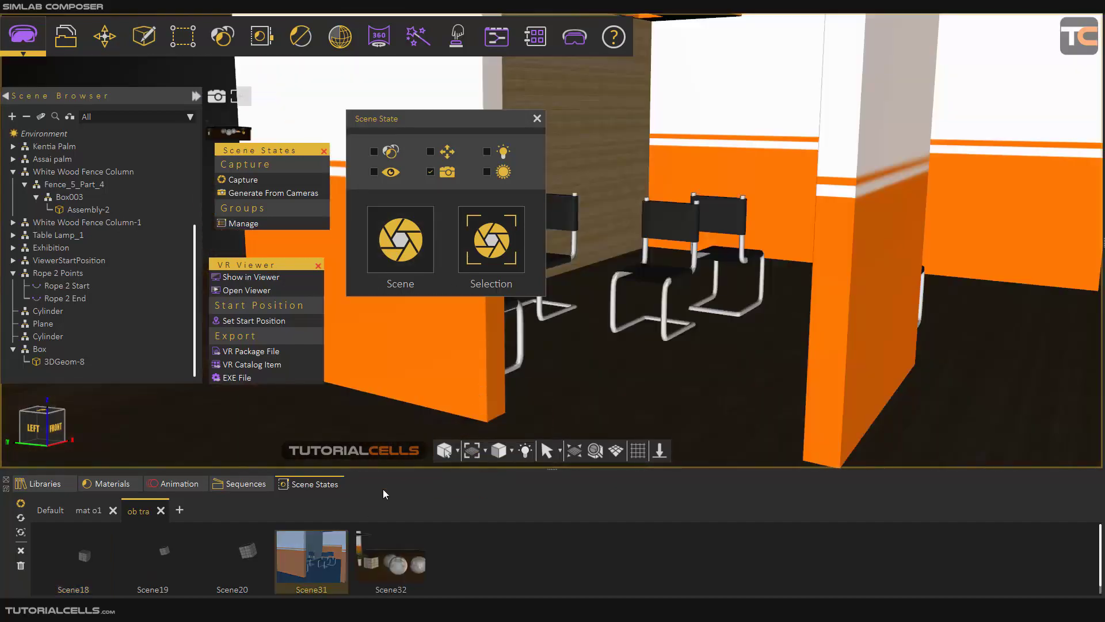
{"action": "left_click", "coordinate": [391, 558]}
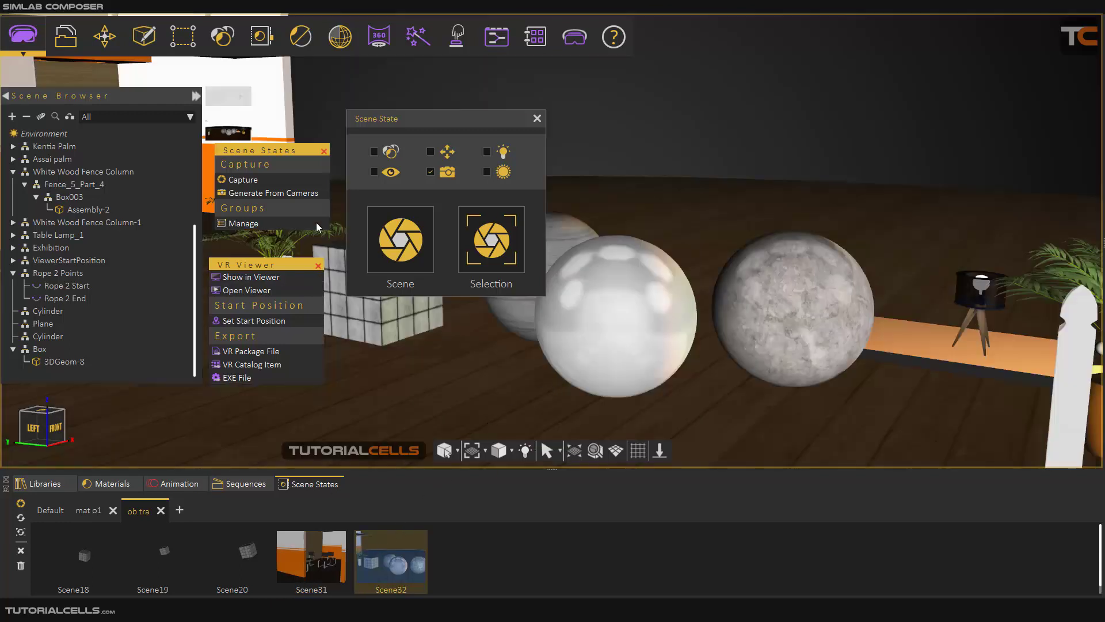
{"action": "left_click", "coordinate": [301, 41]}
{"action": "mouse_move", "coordinate": [340, 161]}
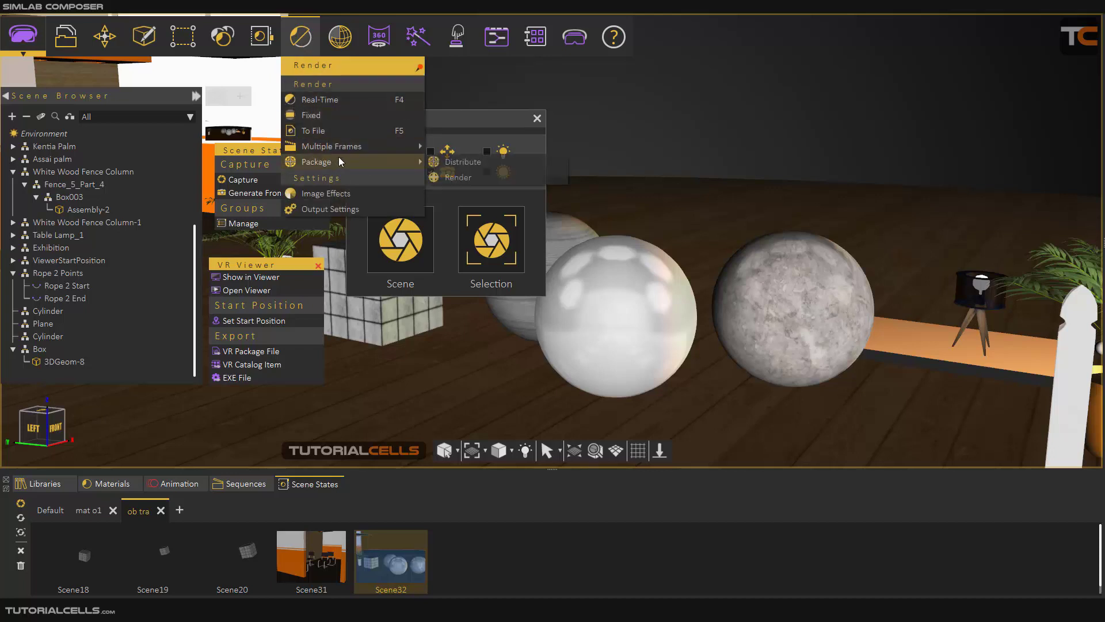
{"action": "left_click", "coordinate": [527, 399]}
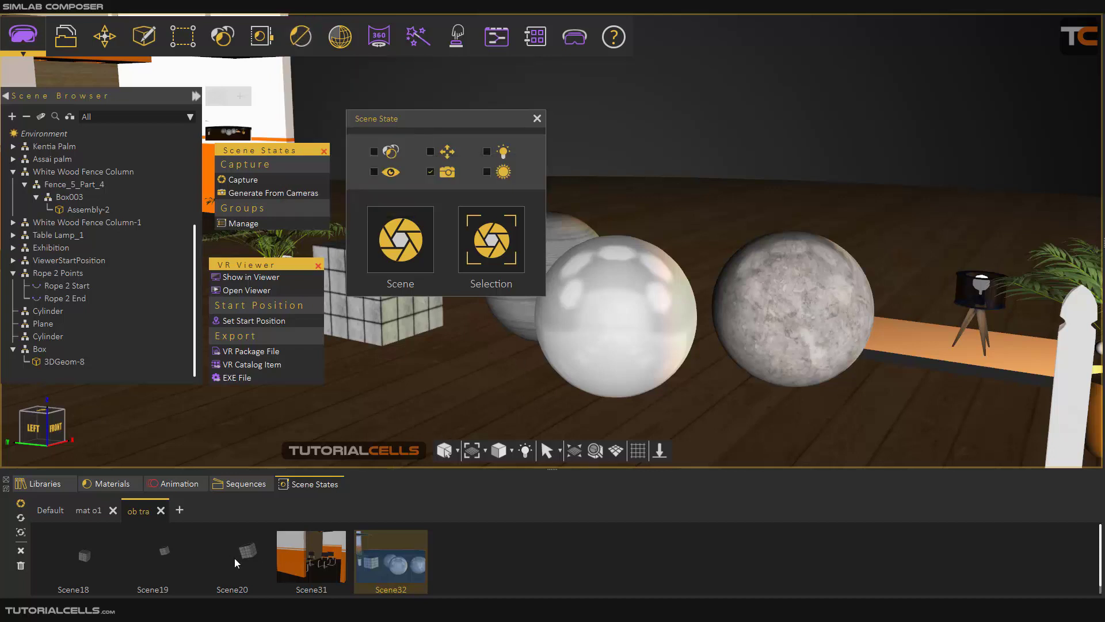
- Delete the camera states Scene32 and Scene31 and turn off camera recording in the capture options
{"action": "left_click", "coordinate": [25, 551]}
{"action": "left_click", "coordinate": [300, 558]}
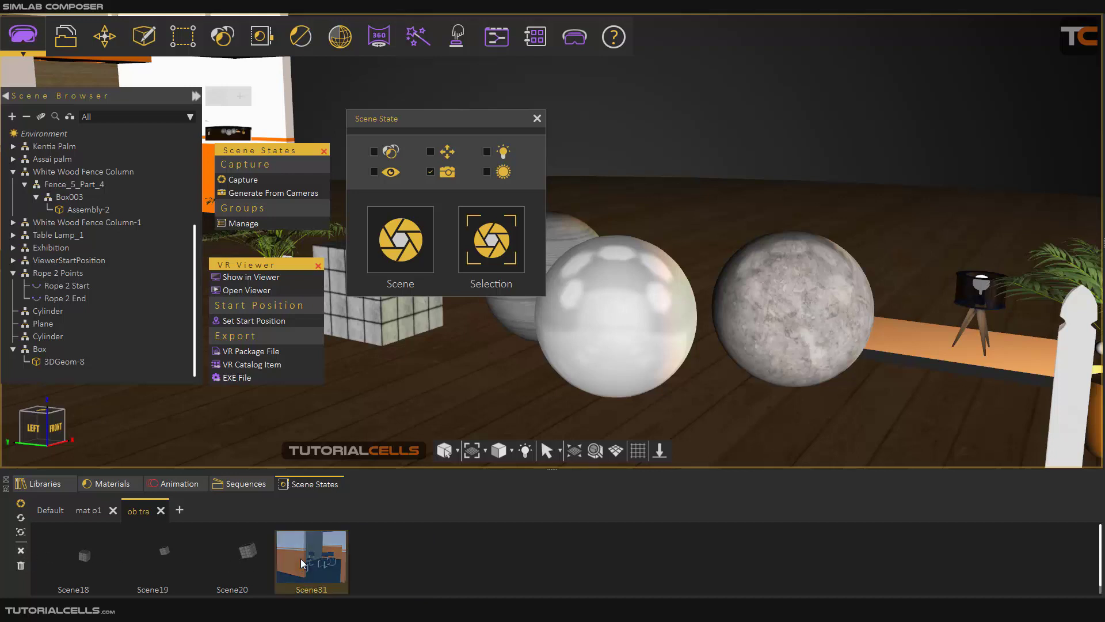
{"action": "left_click", "coordinate": [22, 549]}
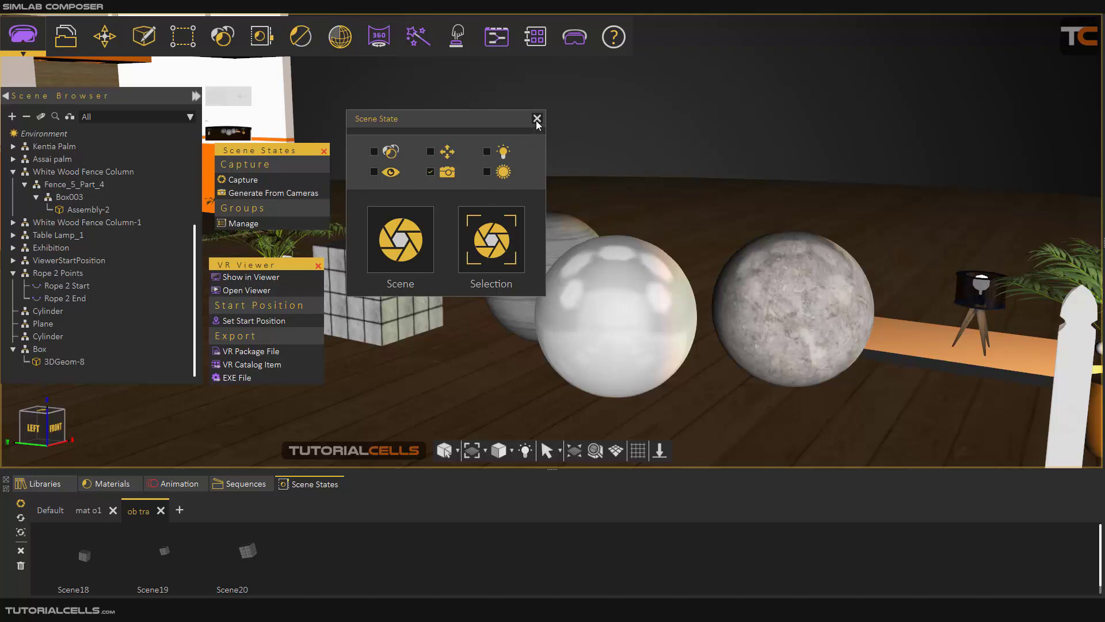
{"action": "left_click", "coordinate": [430, 171]}
{"action": "left_click", "coordinate": [430, 172]}
{"action": "scroll", "coordinate": [647, 261], "scroll_direction": "down", "scroll_amount": 10}
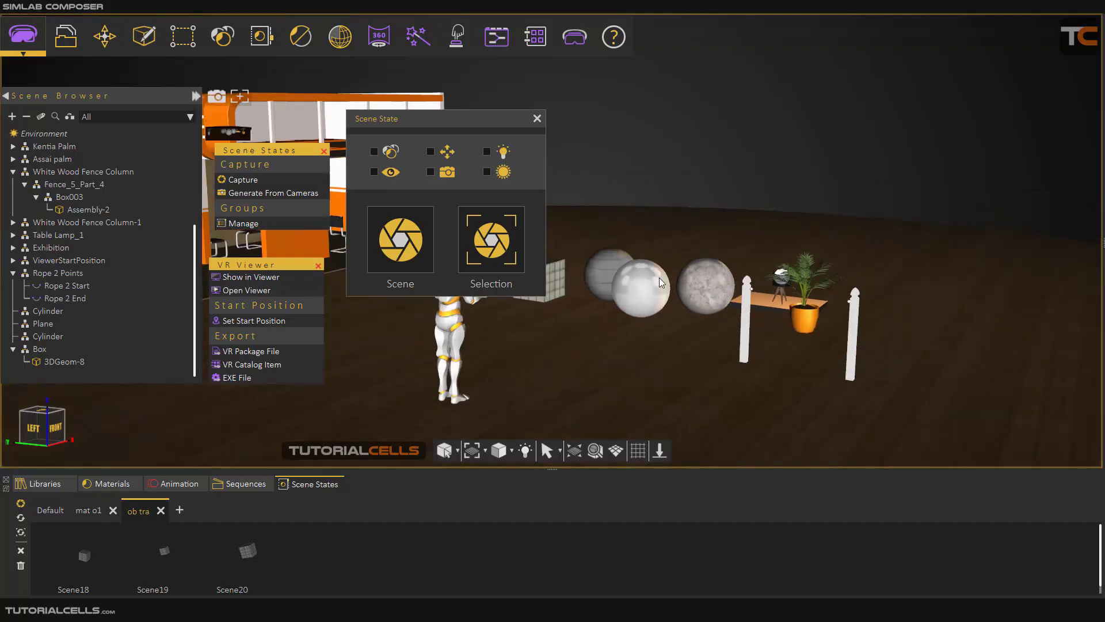
{"action": "left_click_drag", "start_coordinate": [836, 275], "coordinate": [611, 233]}
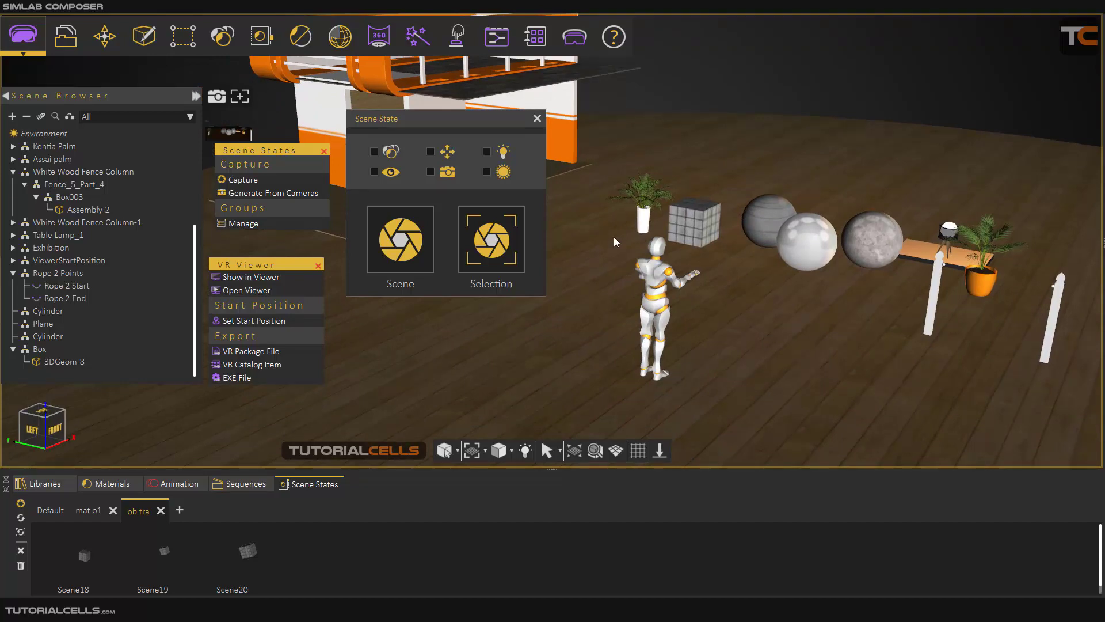
{"action": "scroll", "coordinate": [674, 236], "scroll_direction": "down", "scroll_amount": 5}
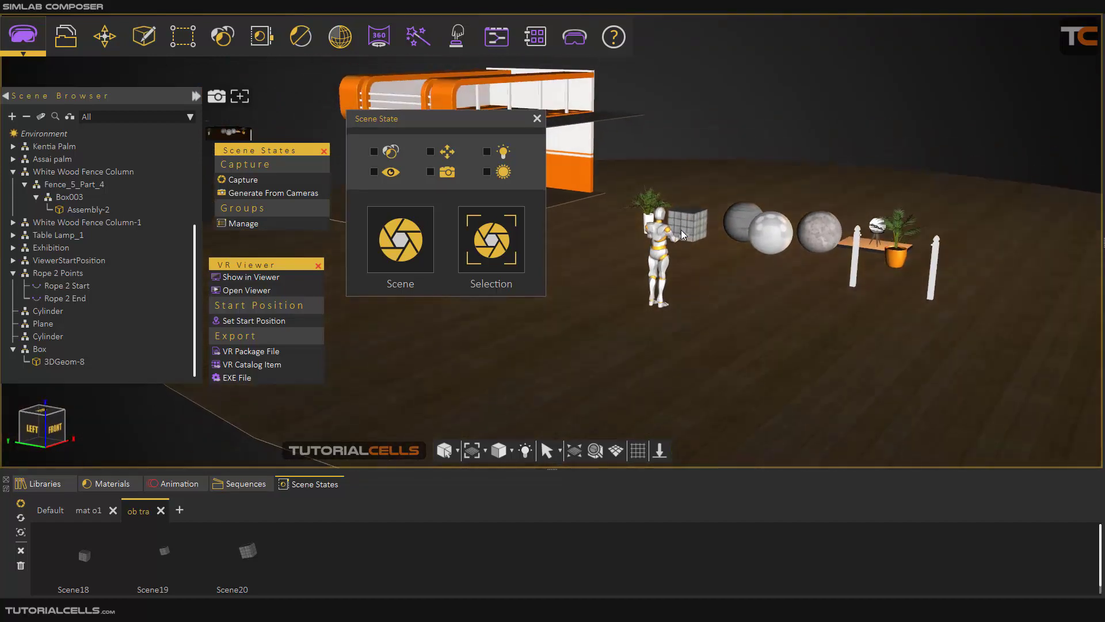
{"action": "scroll", "coordinate": [709, 227], "scroll_direction": "up", "scroll_amount": 5}
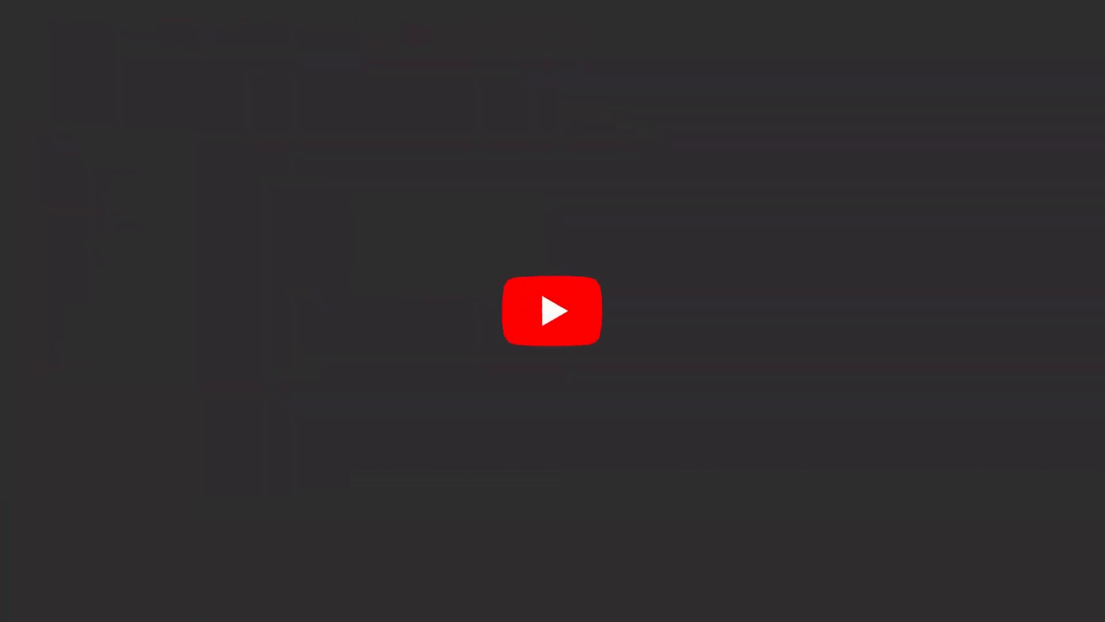